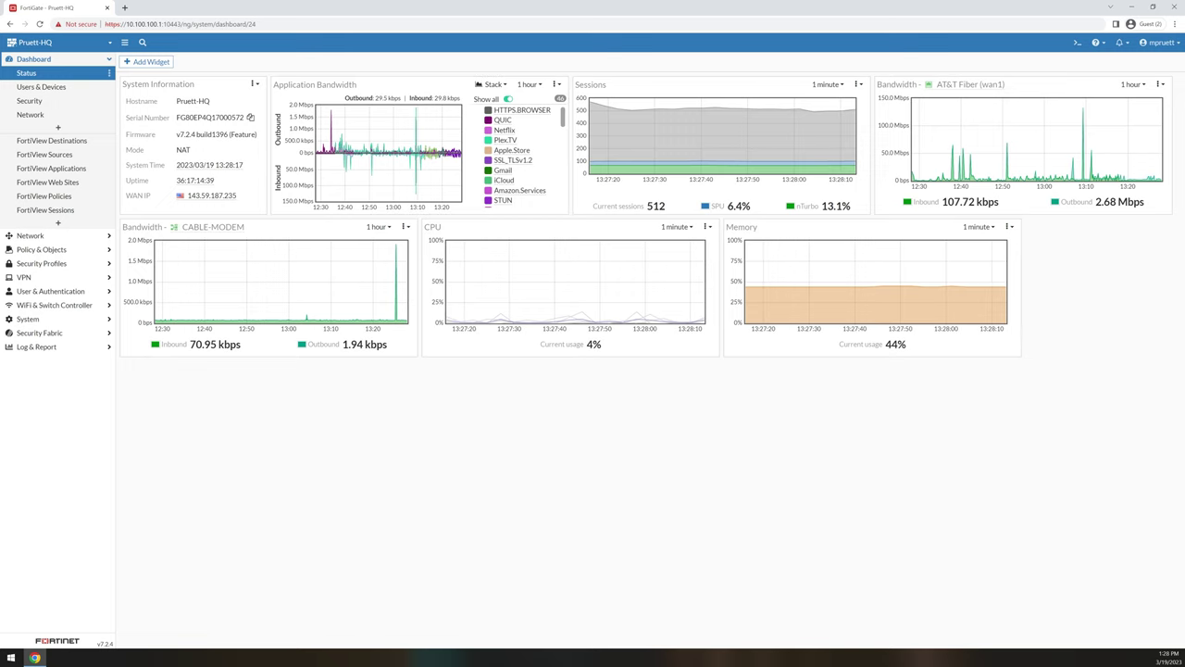
Step: Review the Status dashboard, including the application list in Application Bandwidth and the AT&T Fiber (wan1) bandwidth graph
scroll(523, 153, "down", 8)
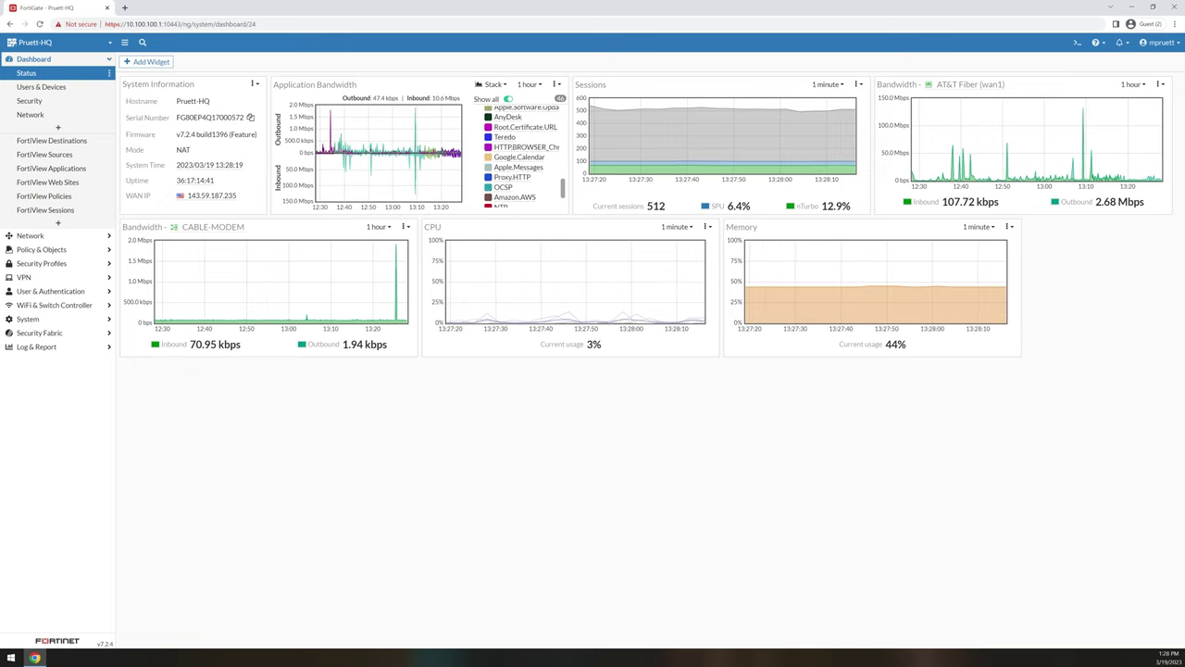
scroll(517, 122, "up", 8)
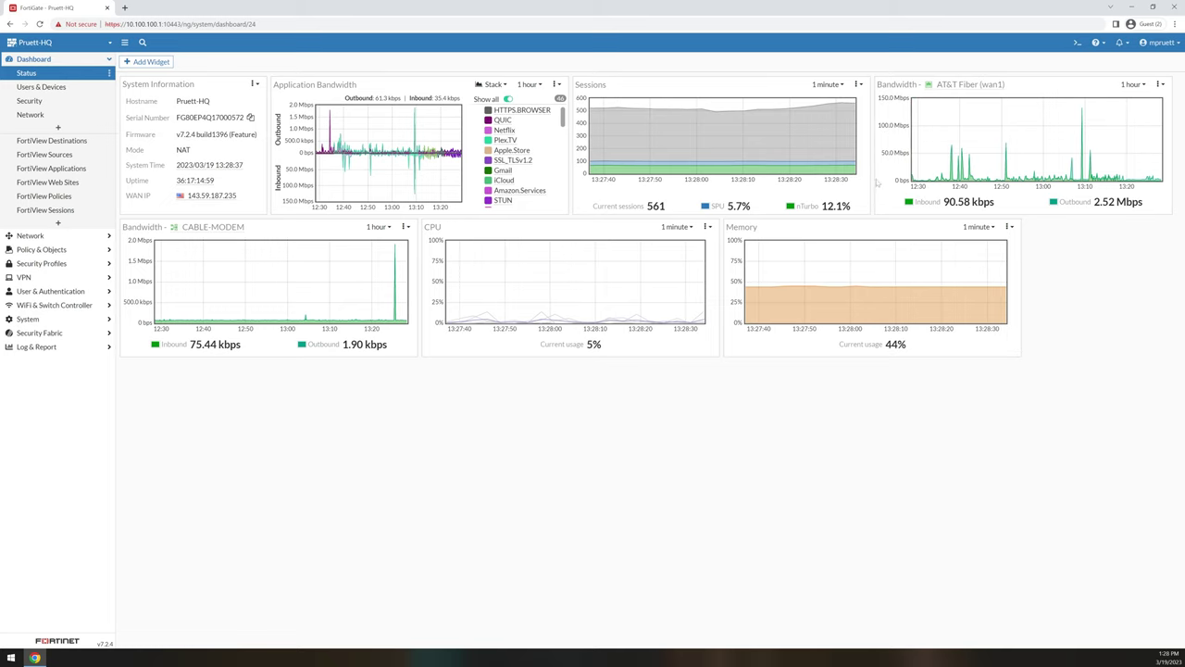
mouse_move(932, 187)
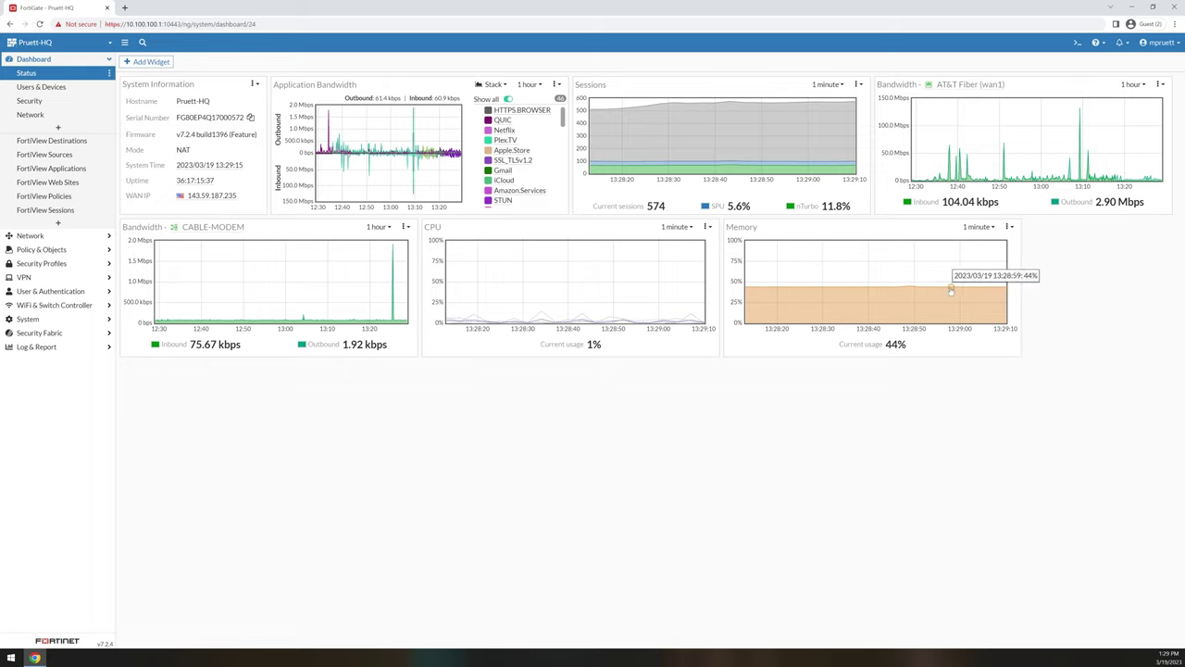
Step: Open the Users & Devices dashboard and expand the Device Inventory widget to full screen
left_click(34, 99)
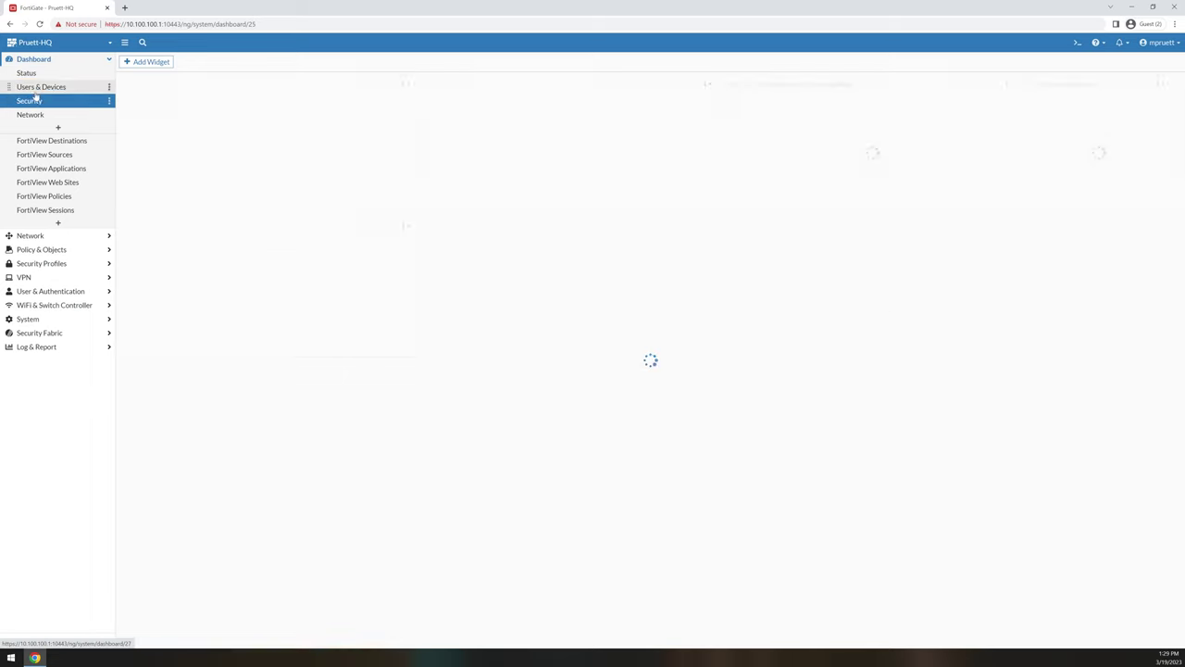
left_click(34, 90)
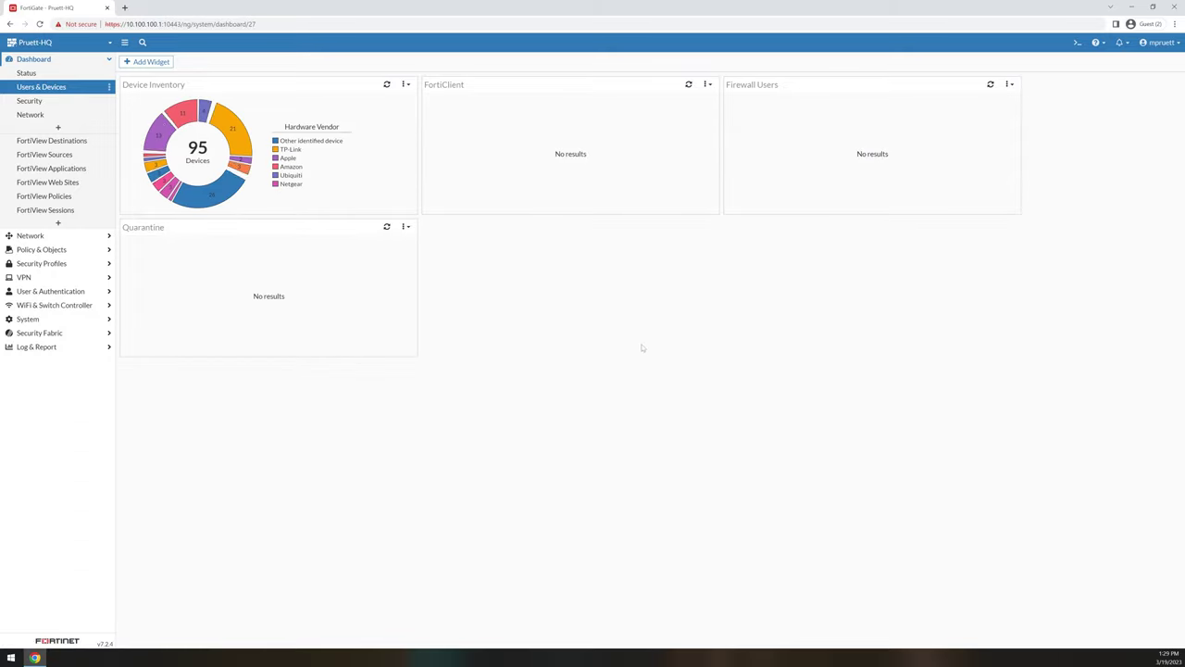
mouse_move(294, 176)
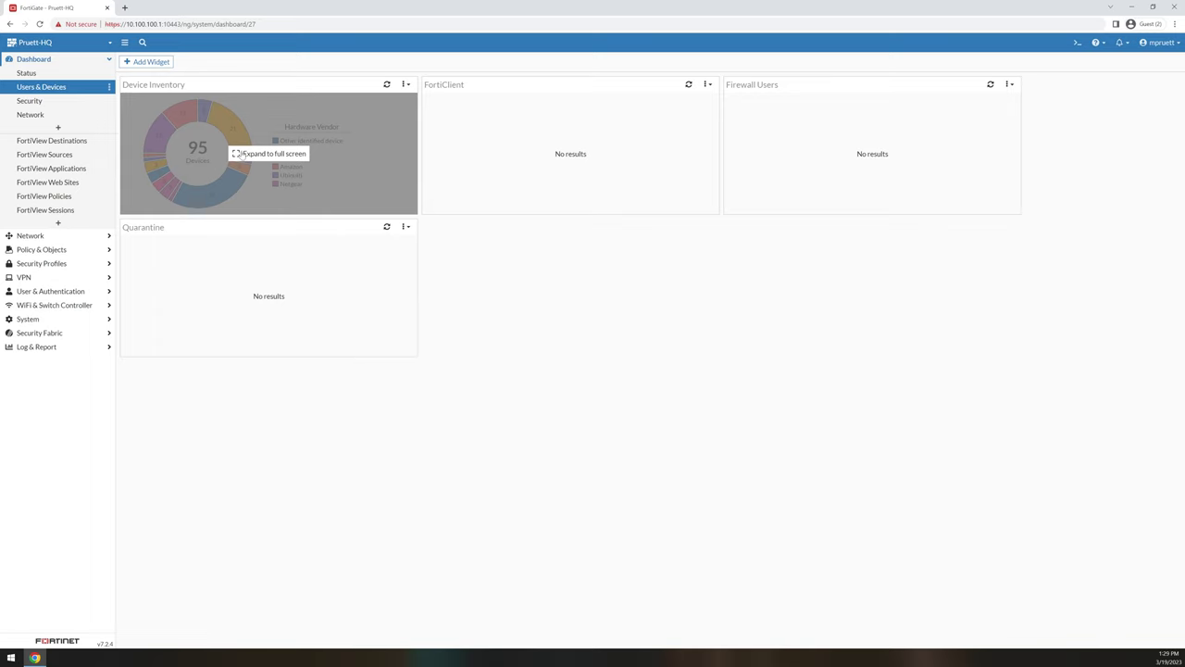
left_click(269, 154)
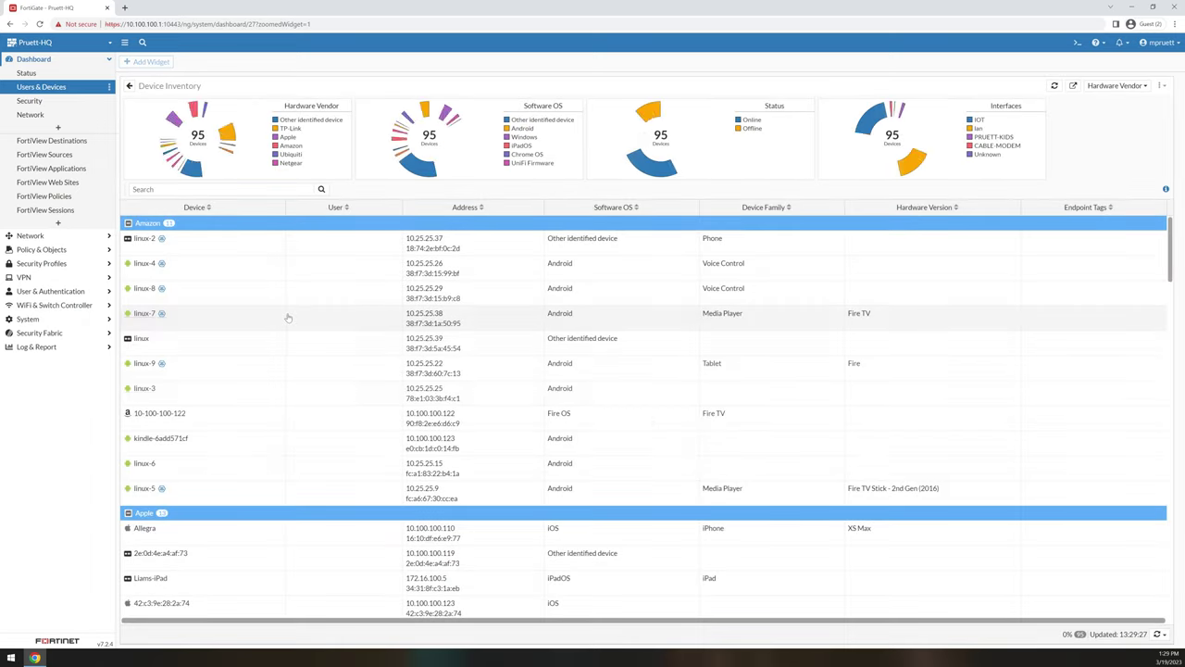
Step: Examine the inventoried devices in the vendor groups from Amazon and Apple through ASUS, ecobee and Fortinet
left_click(173, 246)
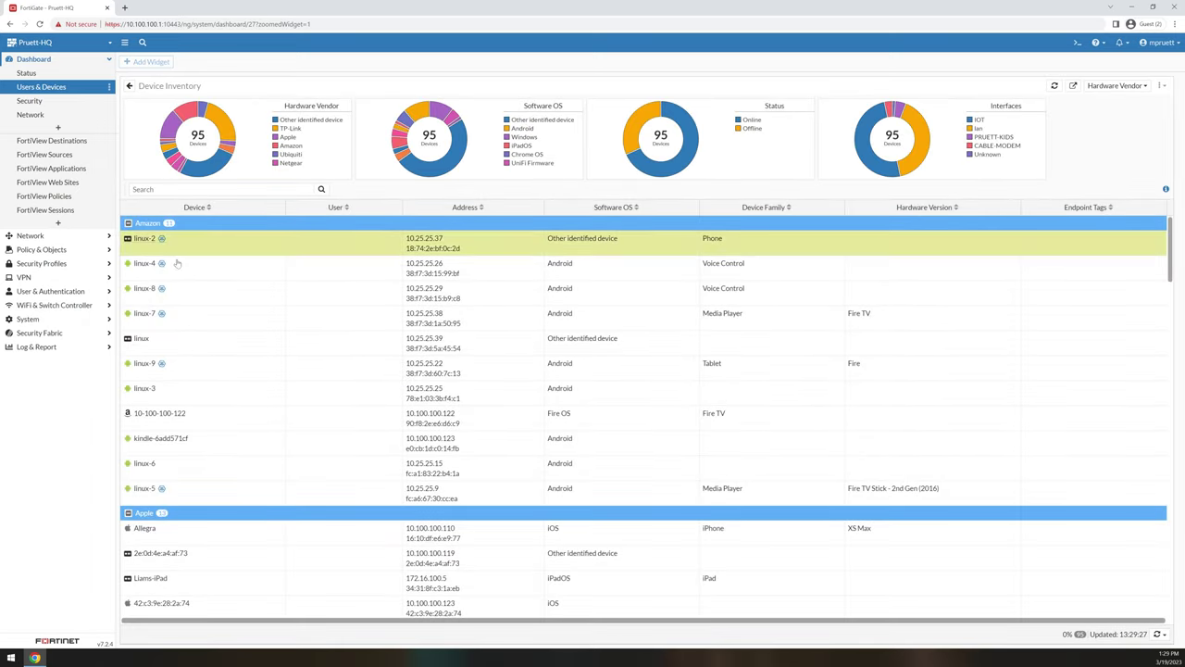
left_click(191, 315)
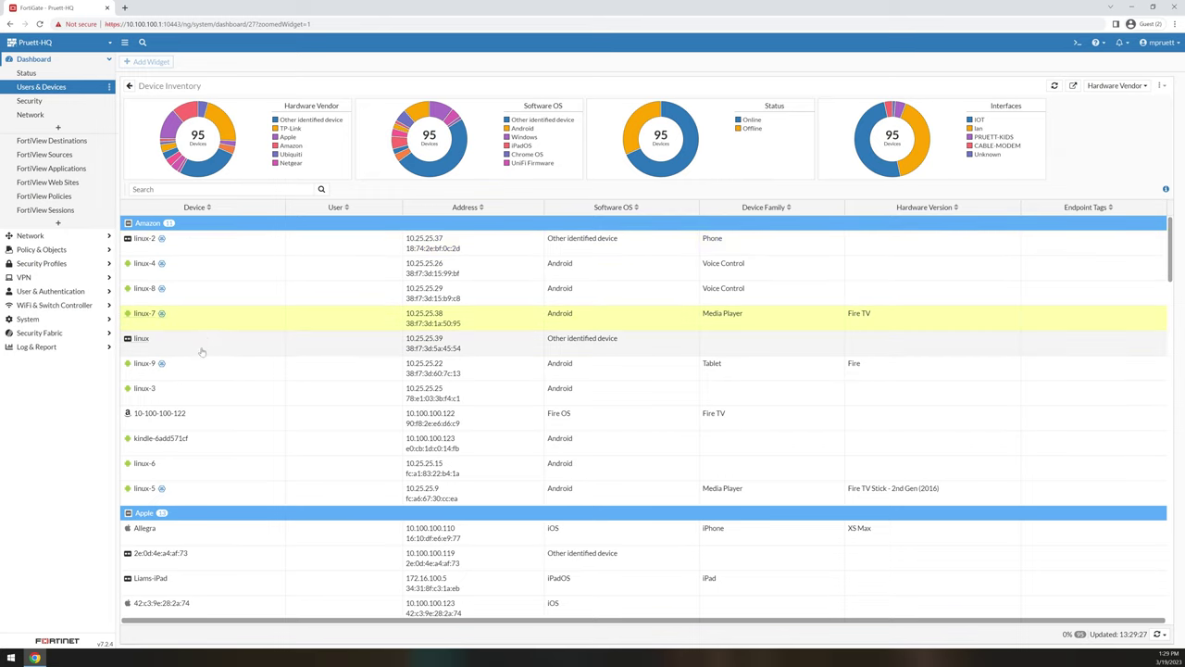
scroll(201, 372, "down", 6)
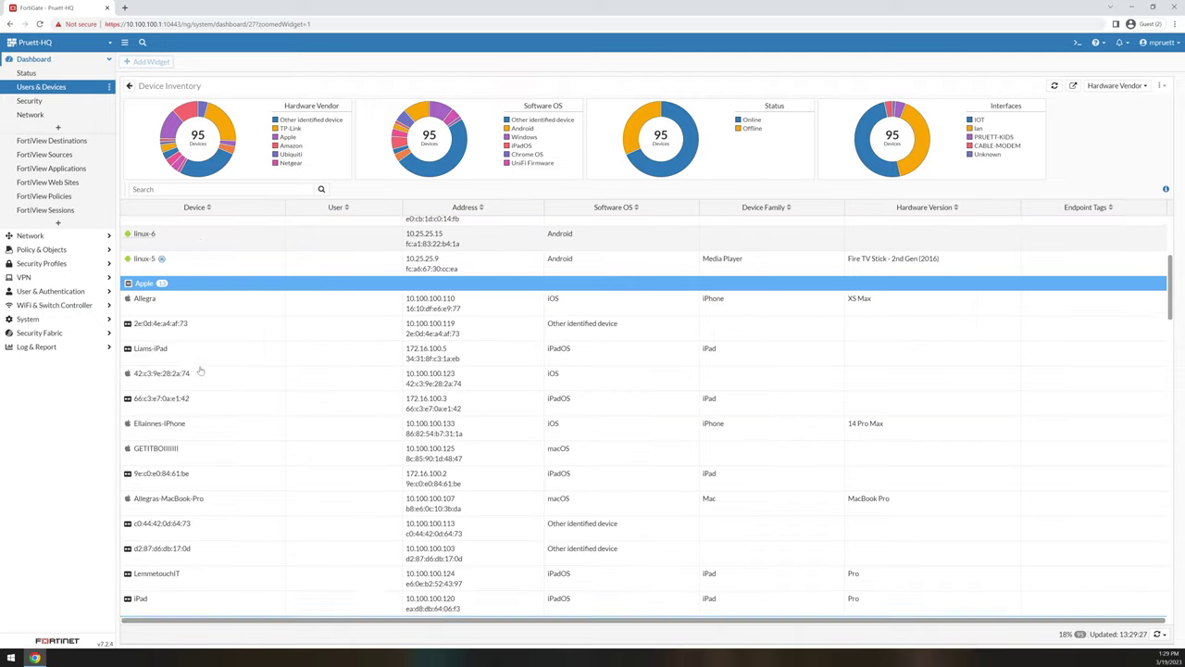
scroll(201, 371, "down", 5)
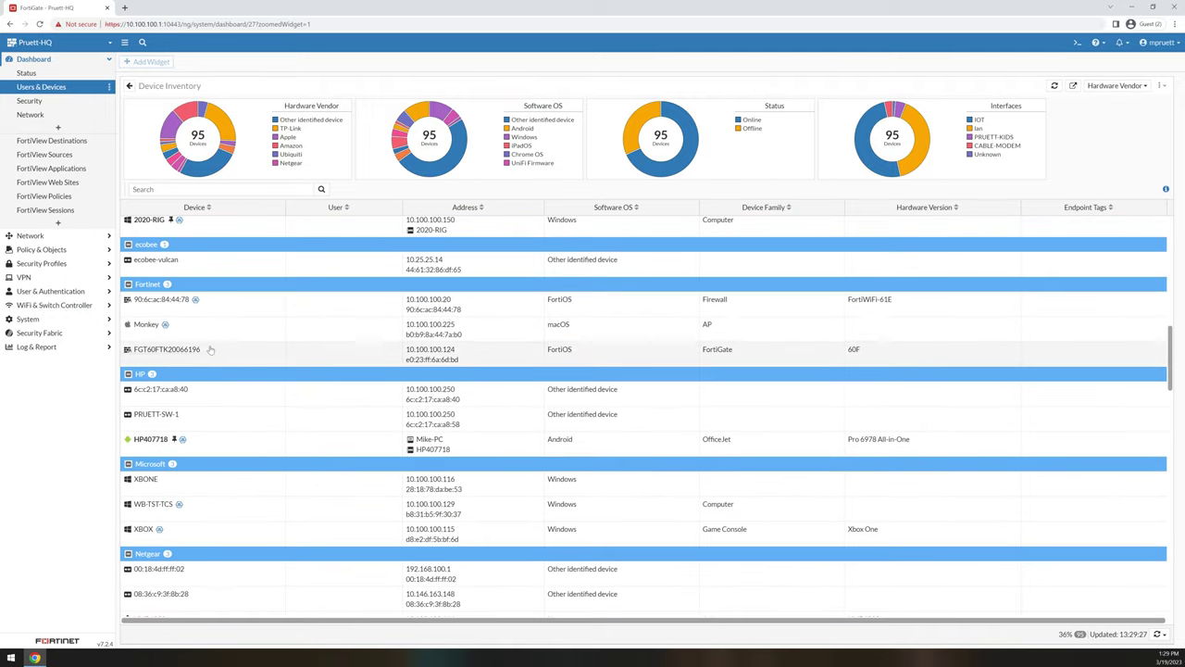
left_click(200, 276)
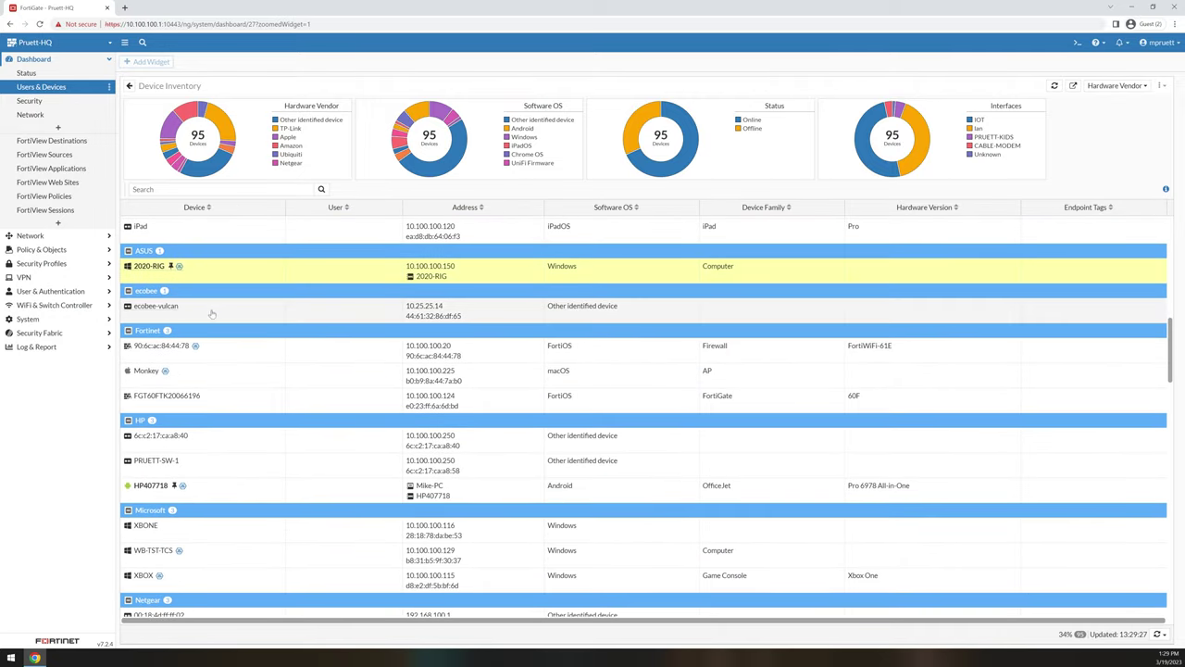
left_click(216, 312)
left_click(222, 357)
scroll(231, 375, "down", 1)
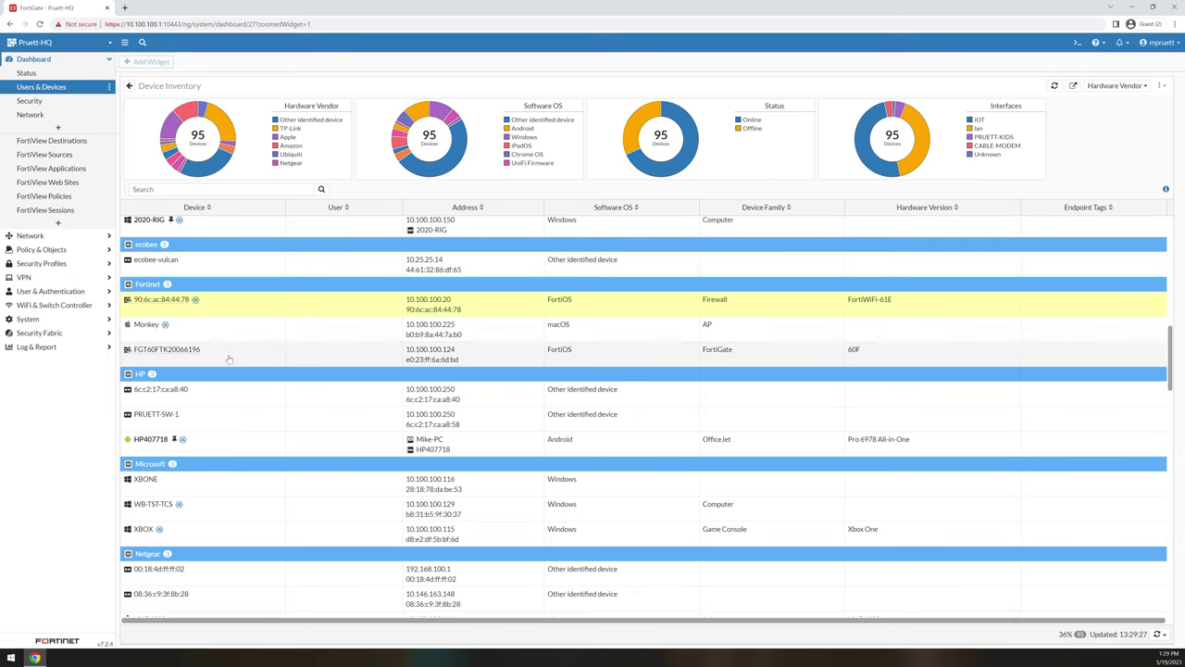
left_click(228, 360)
left_click(231, 313)
scroll(380, 379, "down", 2)
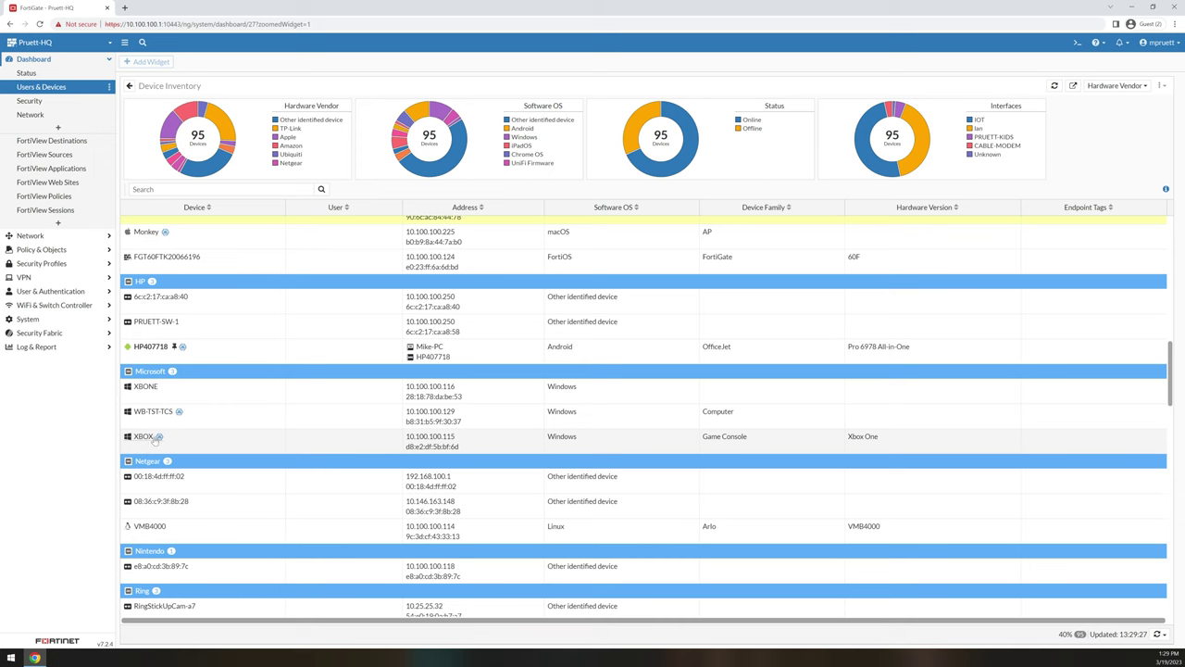
Step: Examine the remaining inventory groups from Microsoft and Netgear down to the TP-Link smart devices and Ubiquiti access points
scroll(293, 426, "down", 3)
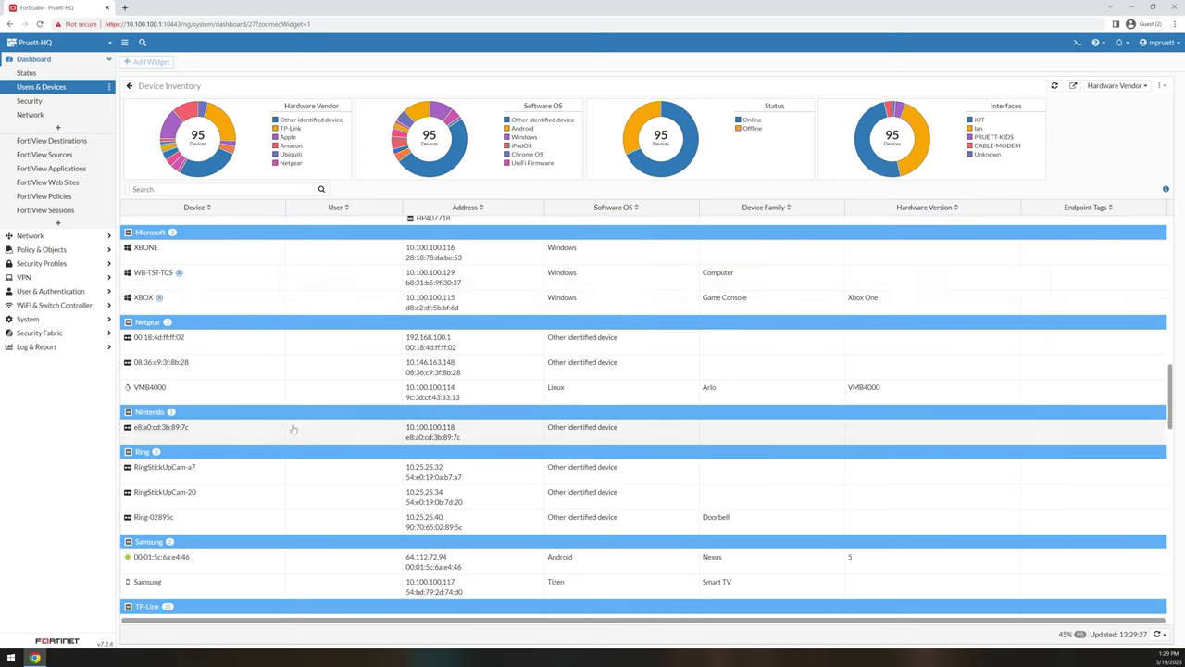
scroll(293, 429, "down", 6)
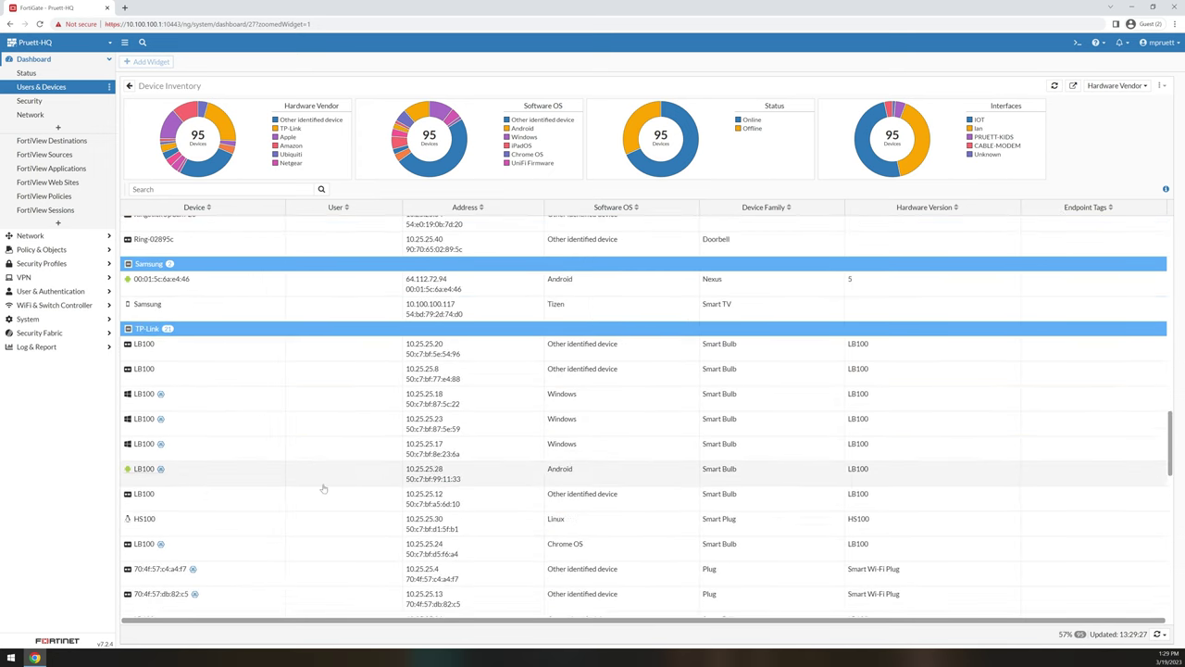
scroll(323, 488, "down", 8)
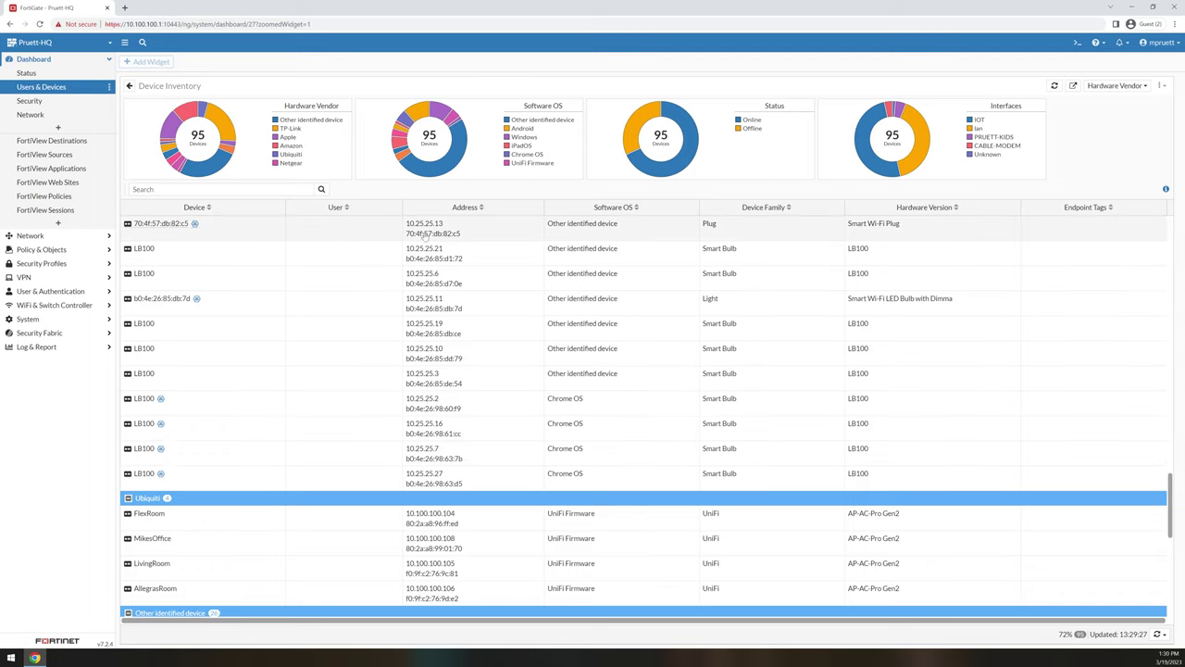
scroll(491, 334, "up", 5)
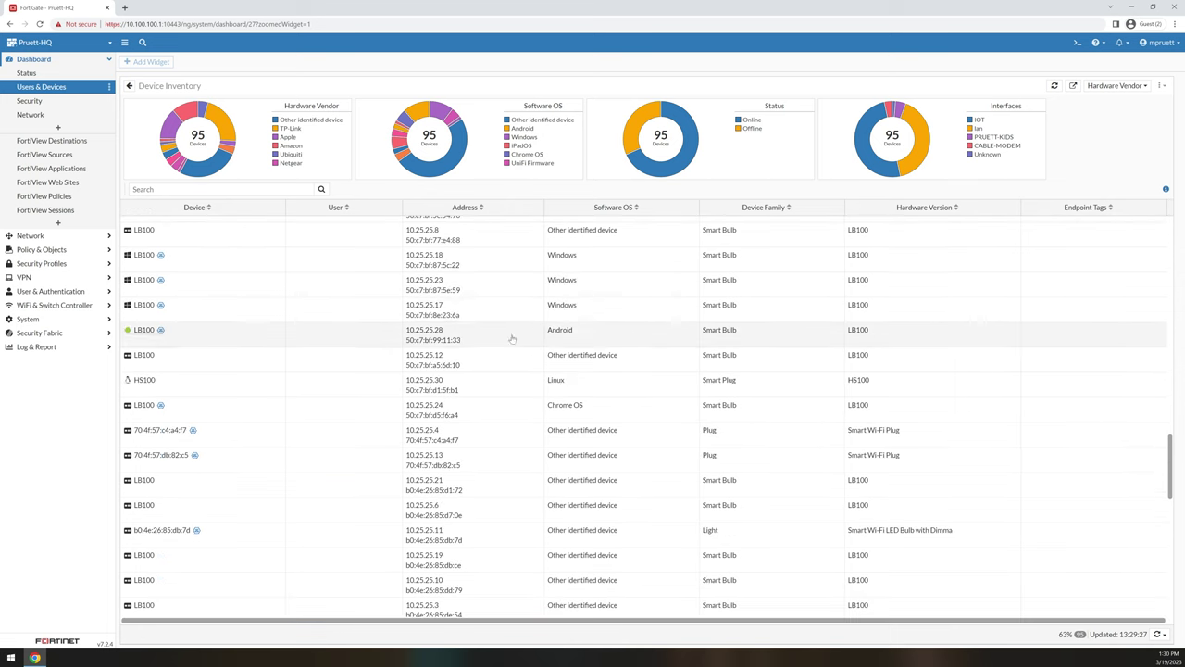
scroll(498, 349, "up", 4)
Step: Add the Interfaces column to the Device Inventory table, place it between User and Address, and return to the Users & Devices dashboard
right_click(383, 212)
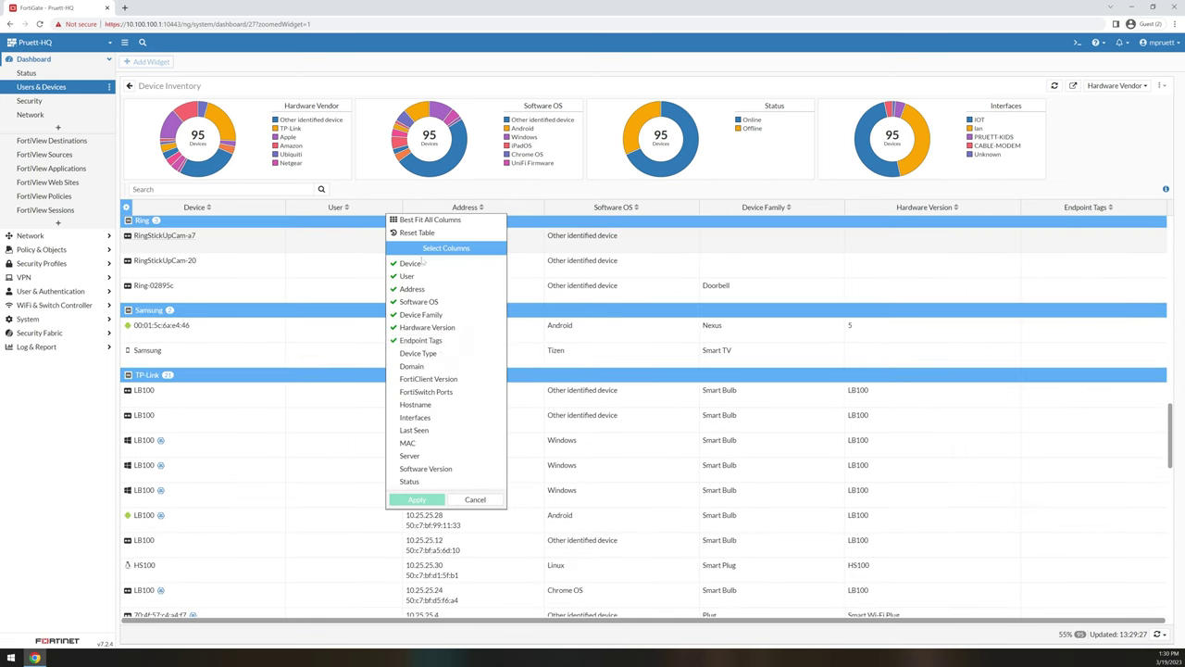
left_click(435, 417)
left_click(417, 499)
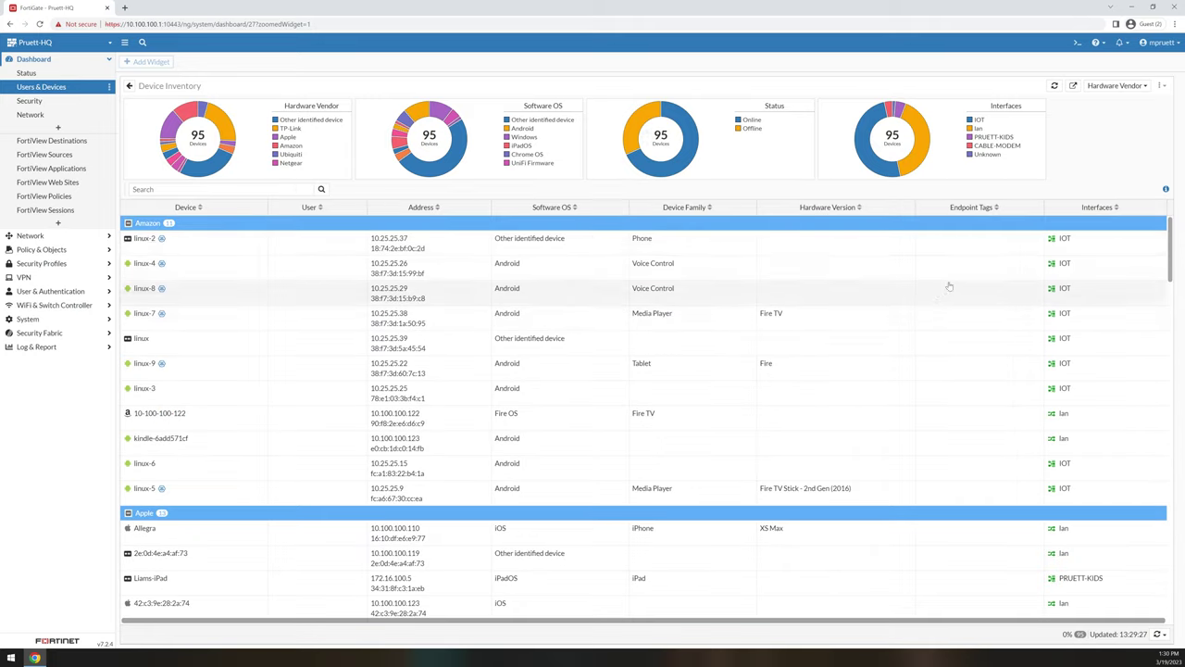
left_click_drag(1092, 208, 419, 220)
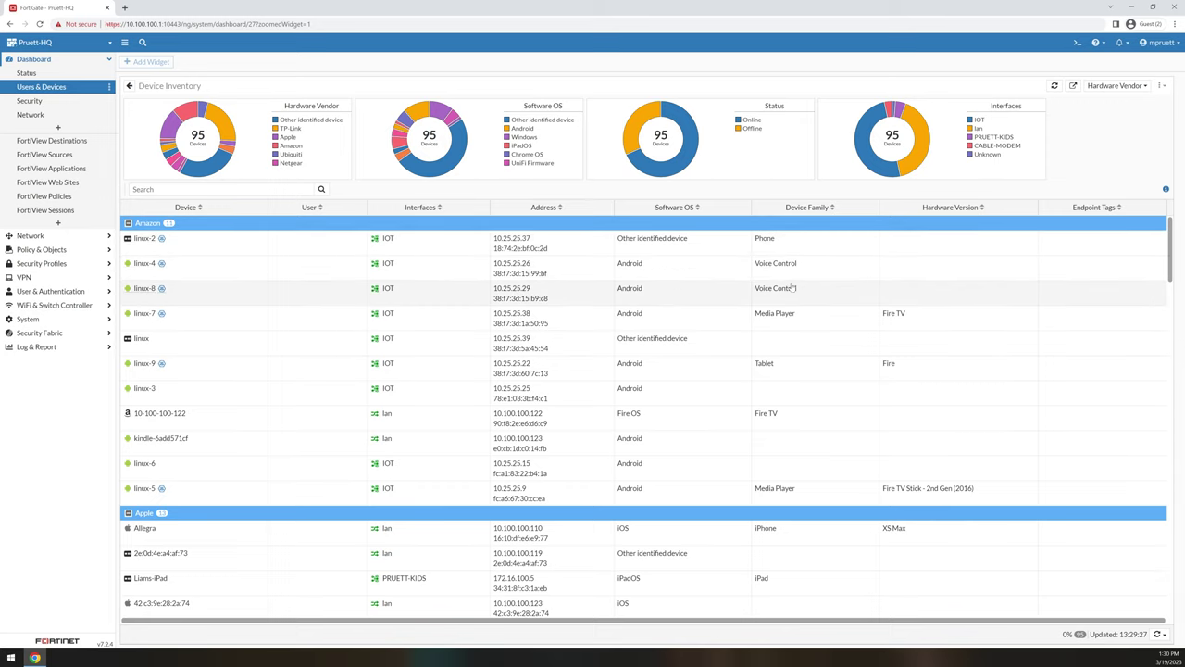
scroll(794, 288, "down", 5)
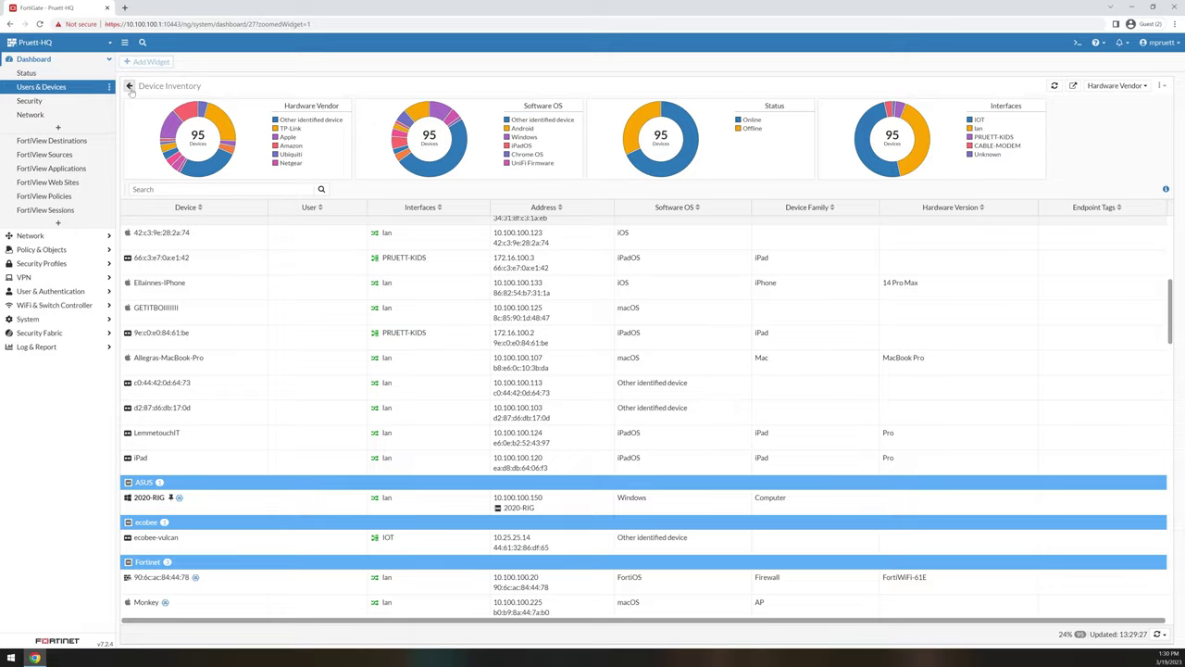
left_click(130, 86)
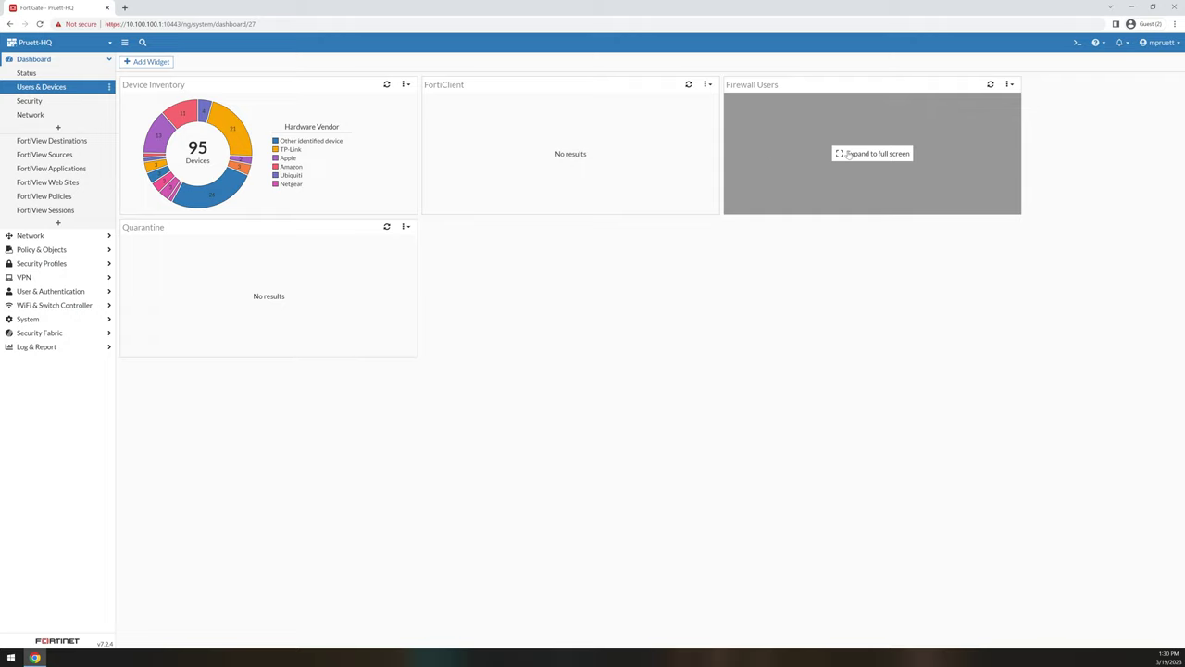
Step: View the FortiClient and Firewall Users widgets in full screen, returning to the Users & Devices dashboard after each
left_click(569, 153)
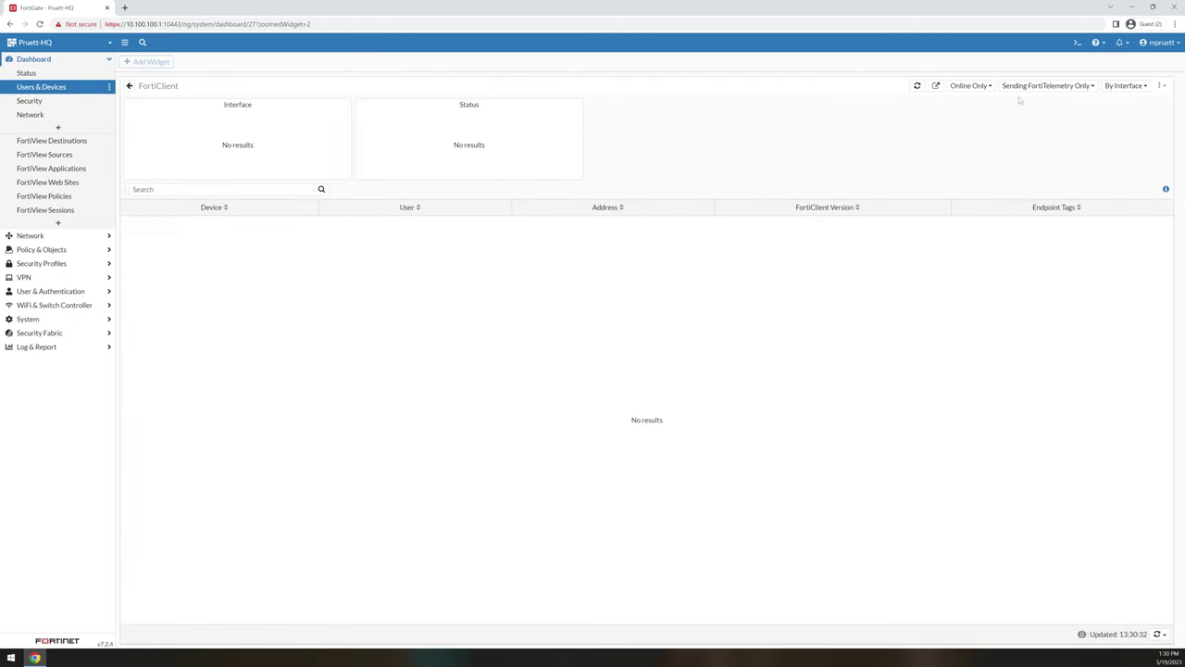
left_click(129, 86)
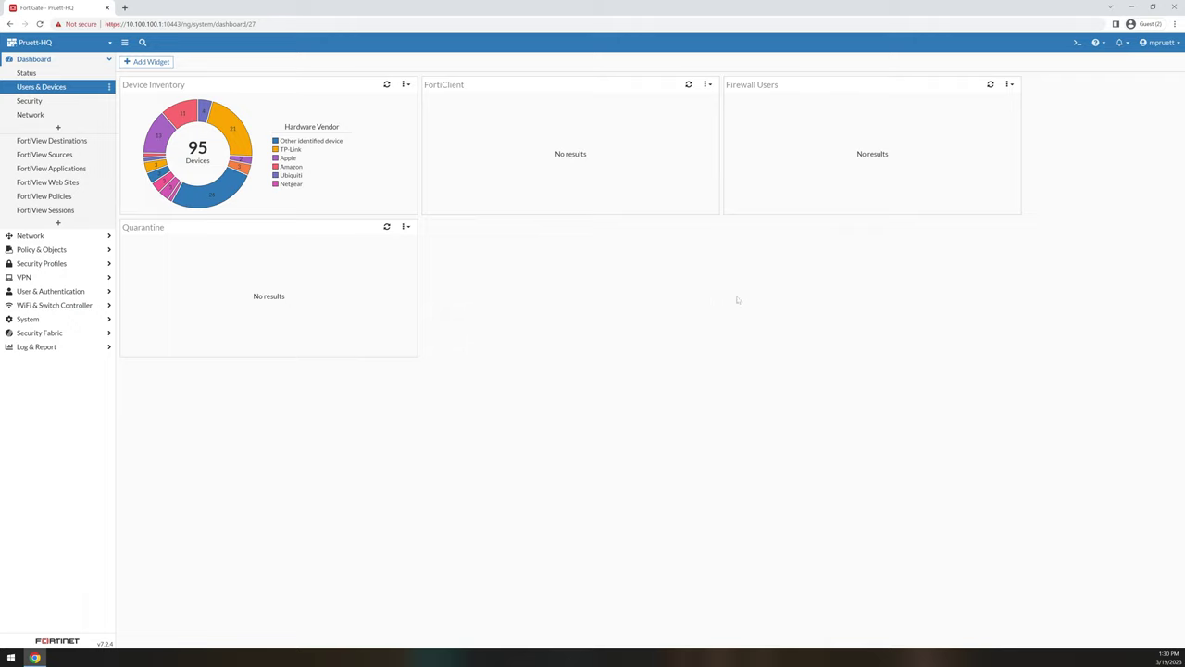
left_click(853, 183)
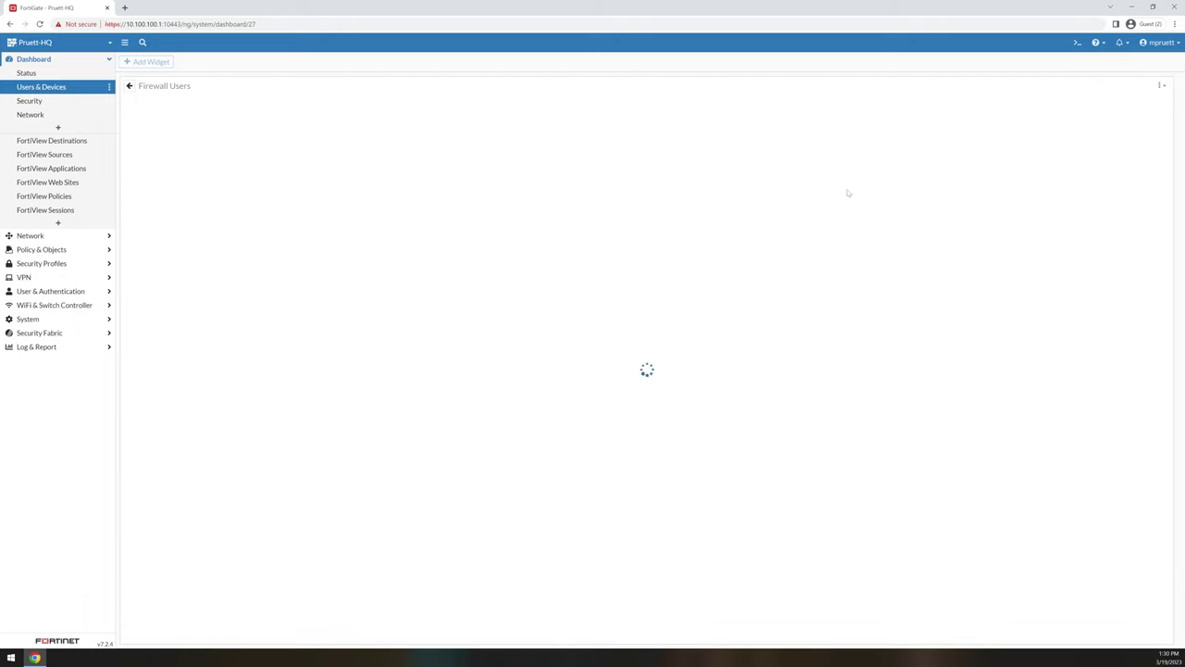
left_click(1084, 89)
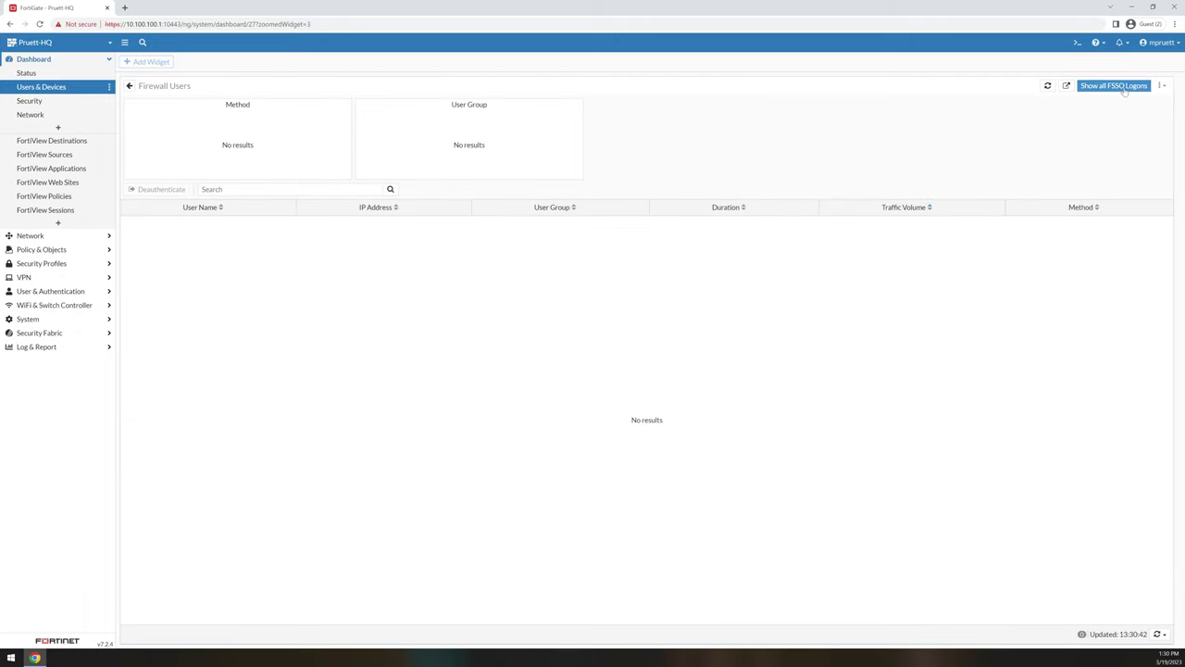
left_click(129, 86)
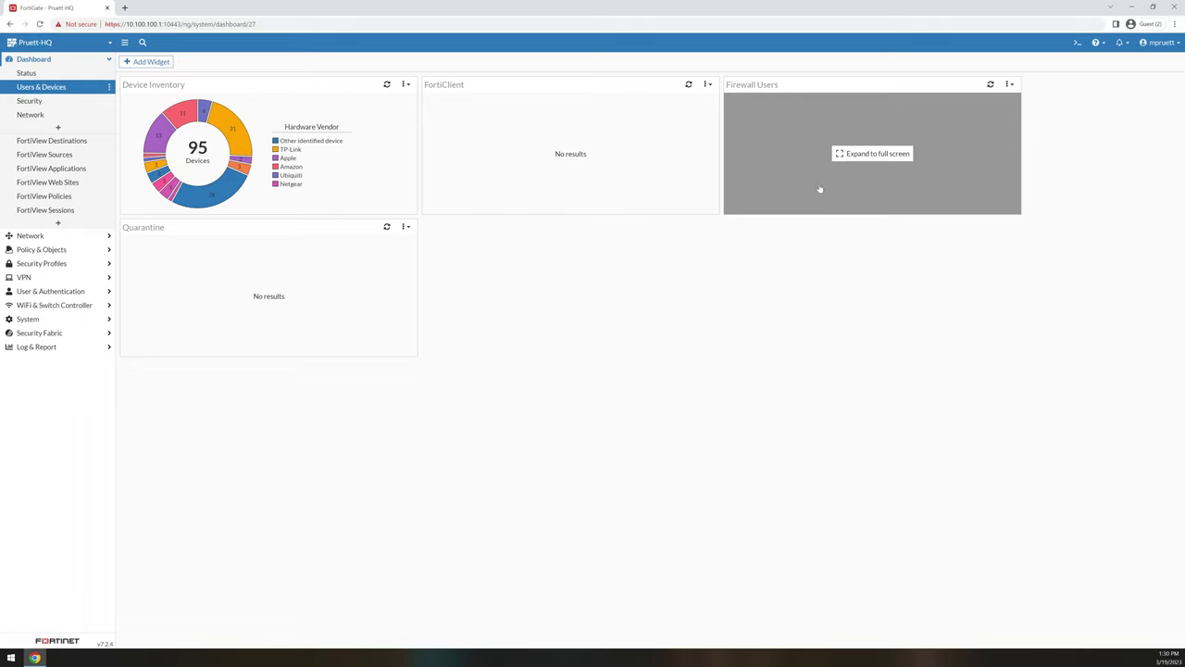
Step: Open the Security dashboard and review the Compromised Hosts, Top Threats and Host Scan Summary widgets
left_click(30, 100)
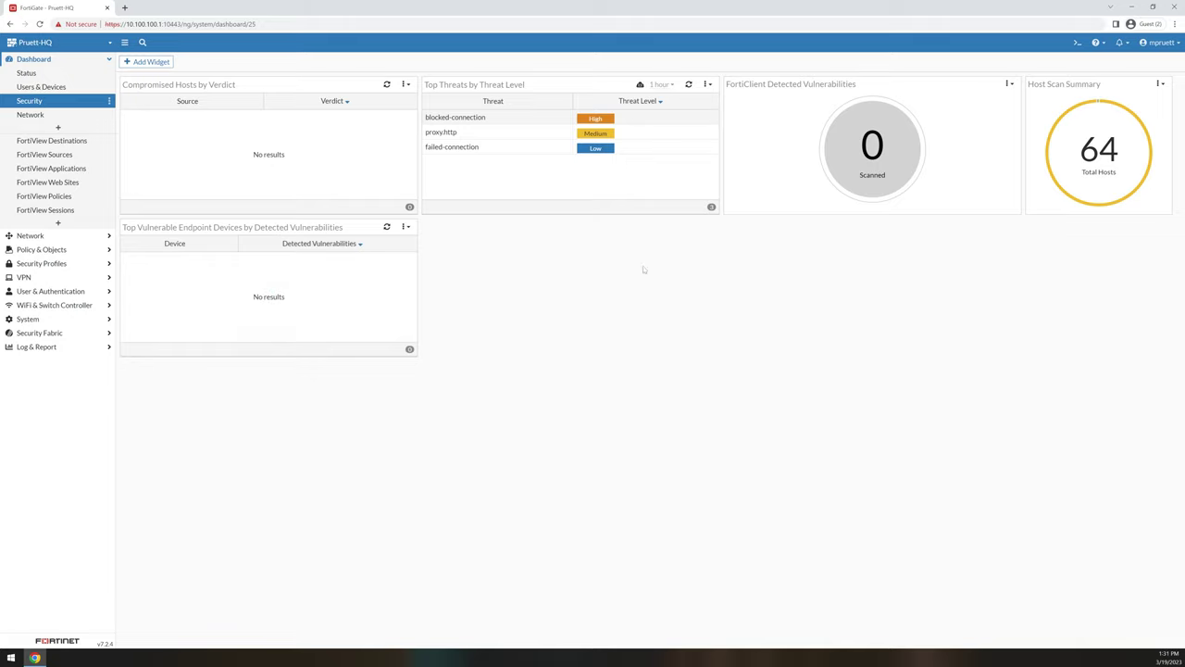
mouse_move(299, 161)
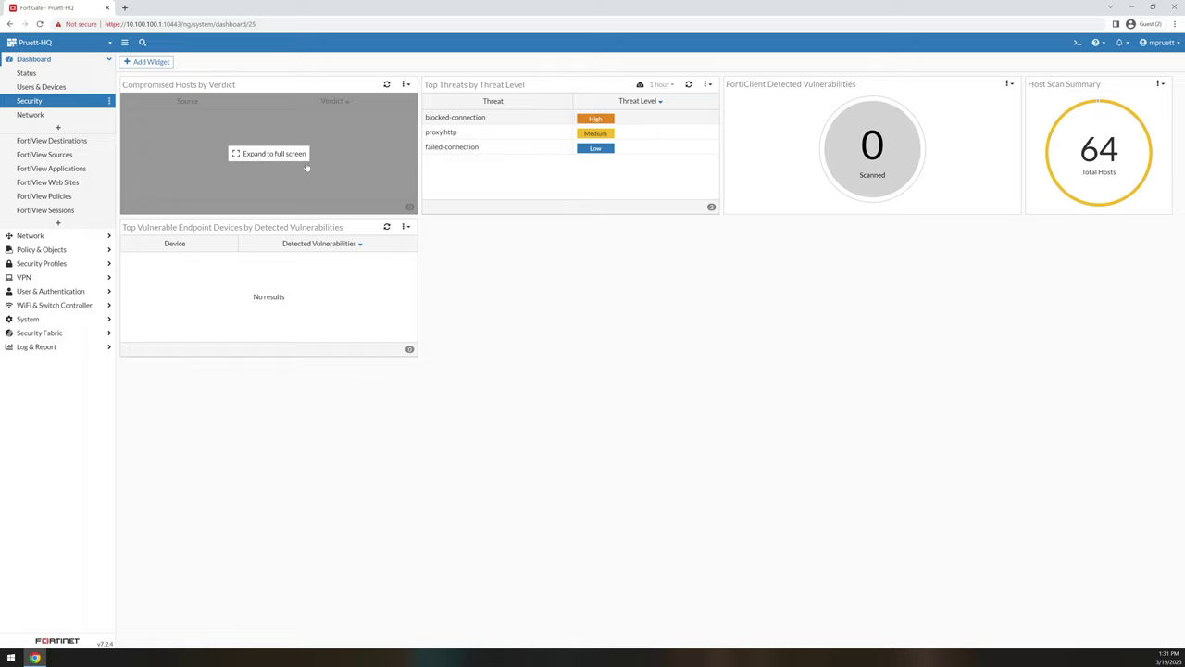
mouse_move(498, 178)
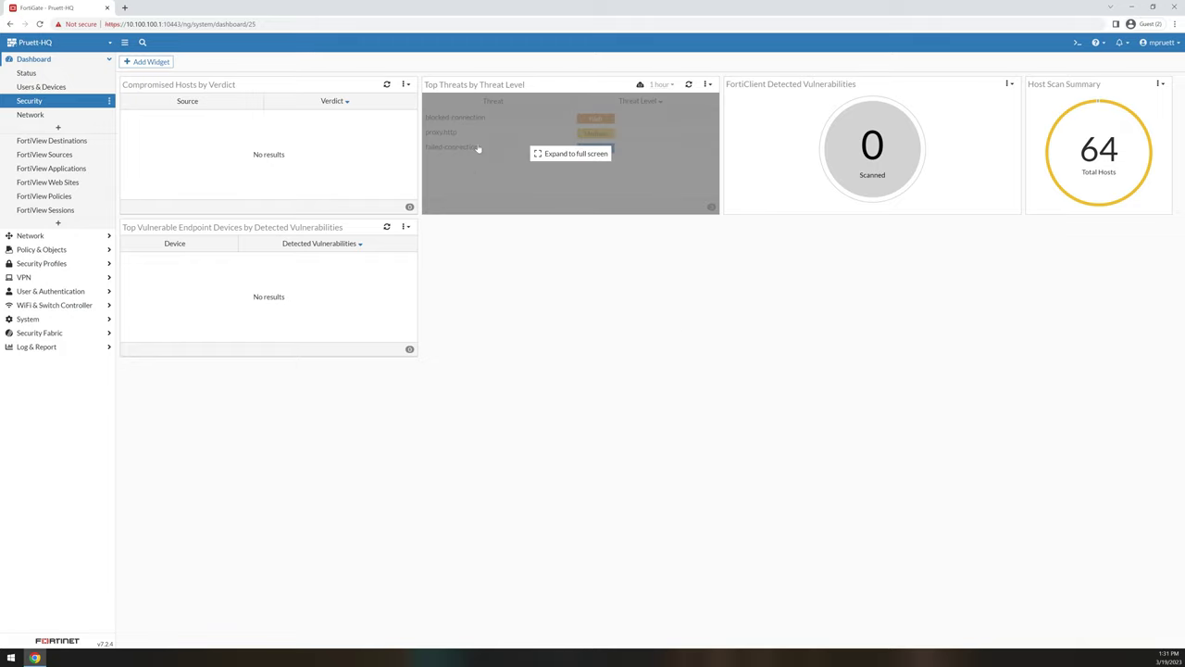
left_click(1084, 135)
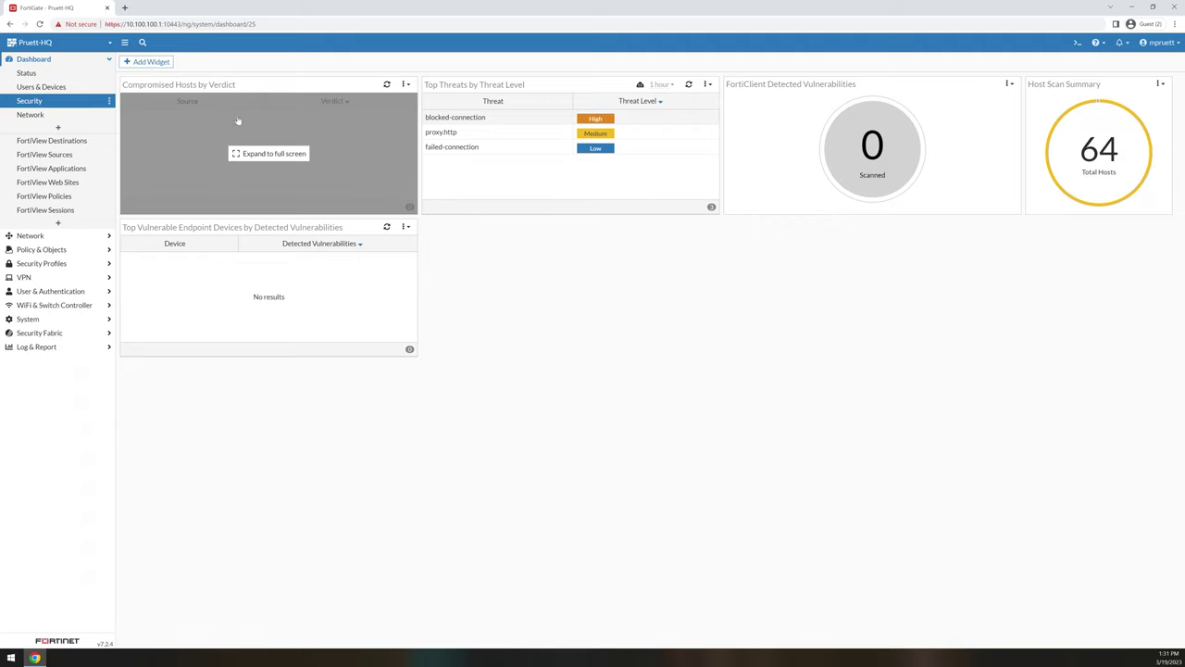
Step: Expand the Routing widget on the Network dashboard and select the 0.0.0.0/0 static route through CABLE-MODEM
left_click(37, 115)
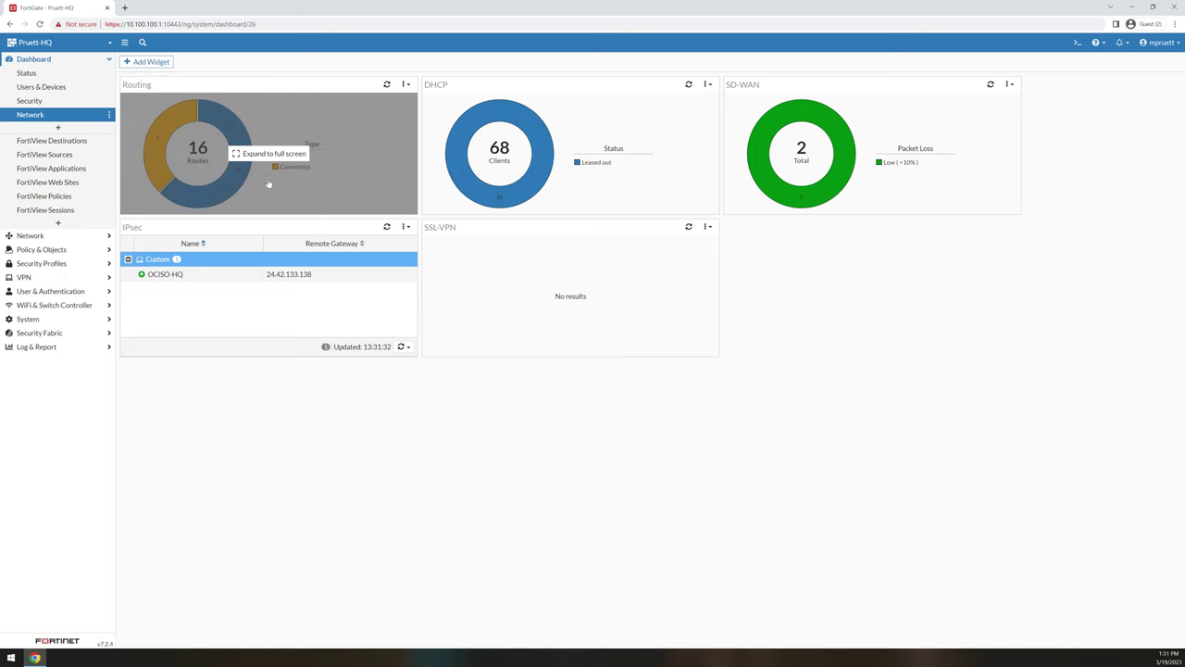
left_click(268, 162)
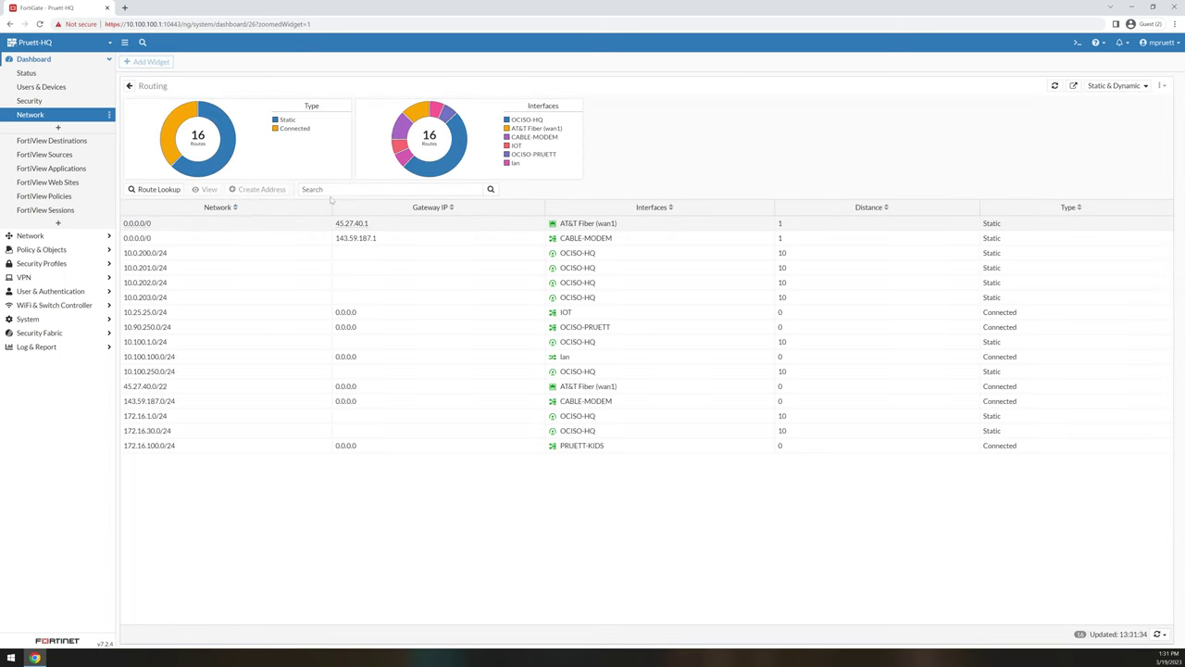
left_click(182, 238)
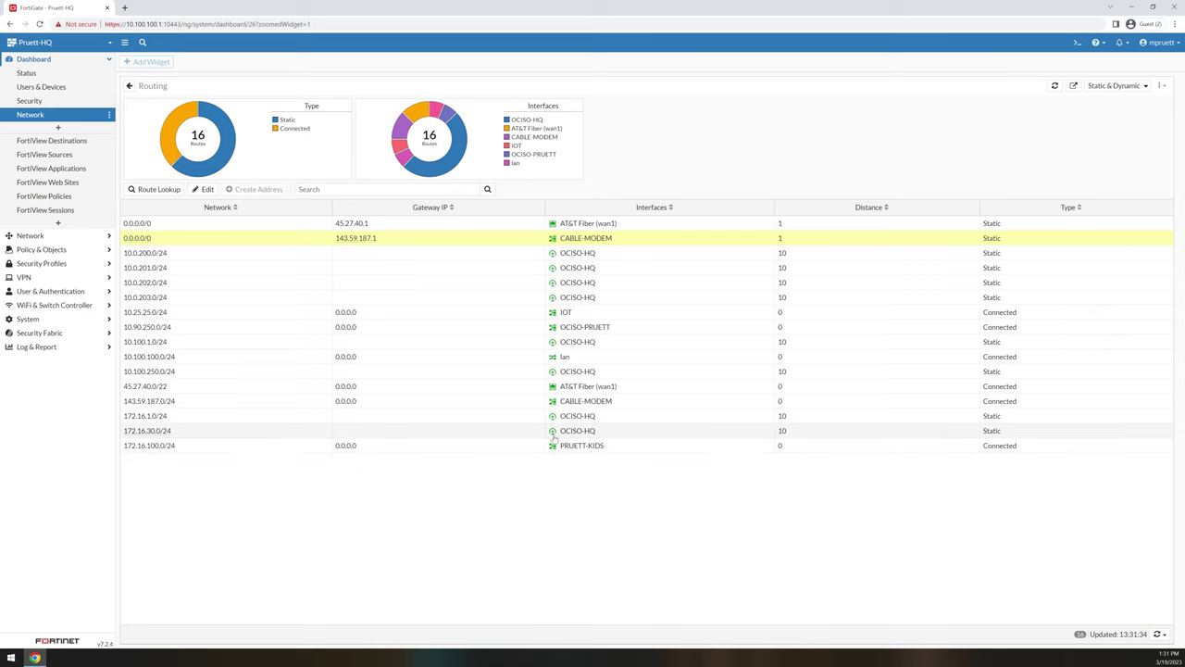
Step: Leave the Routing widget, view the DHCP widget in full screen, and return to the Network dashboard
left_click(128, 87)
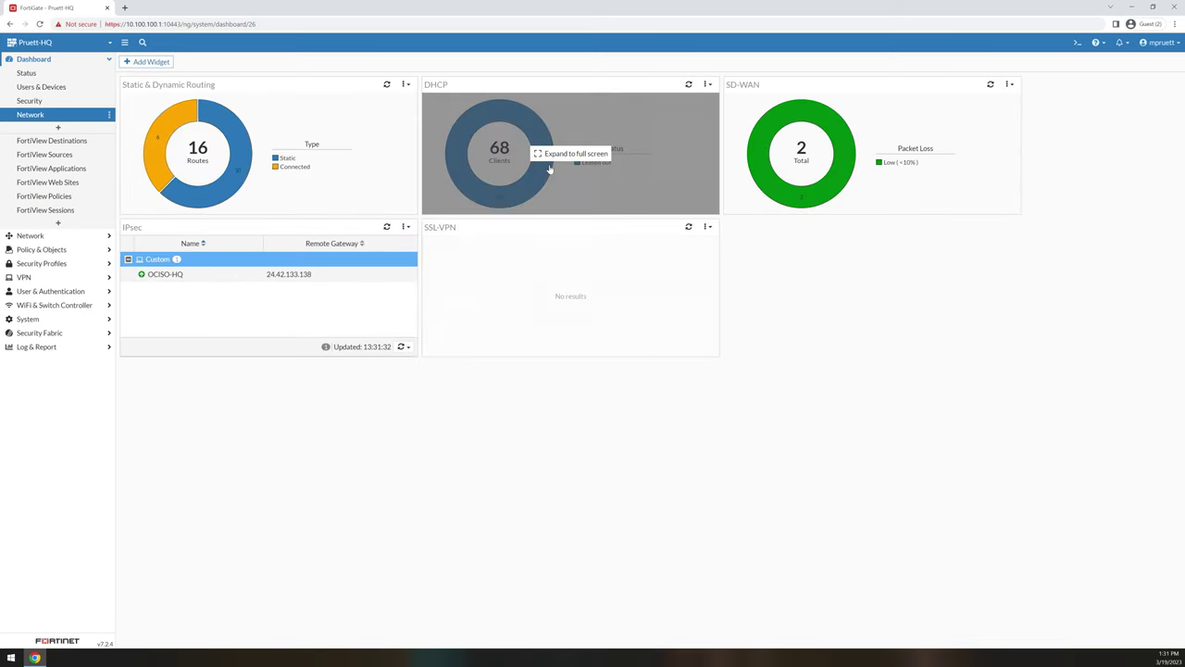
left_click(553, 155)
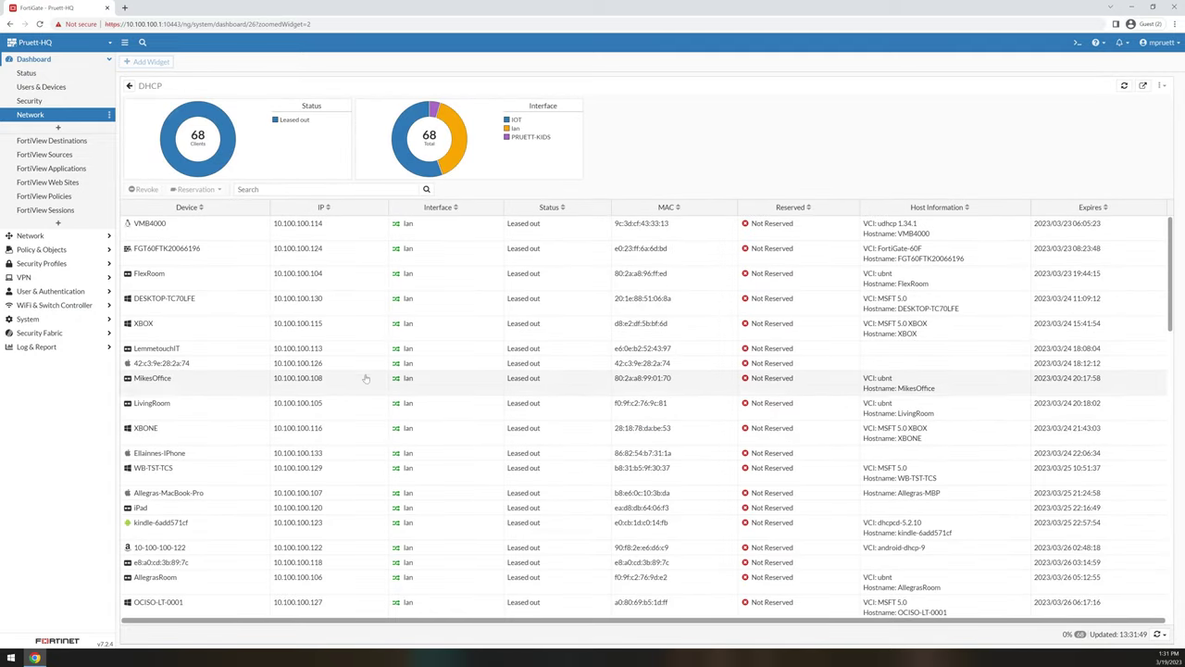
left_click(129, 87)
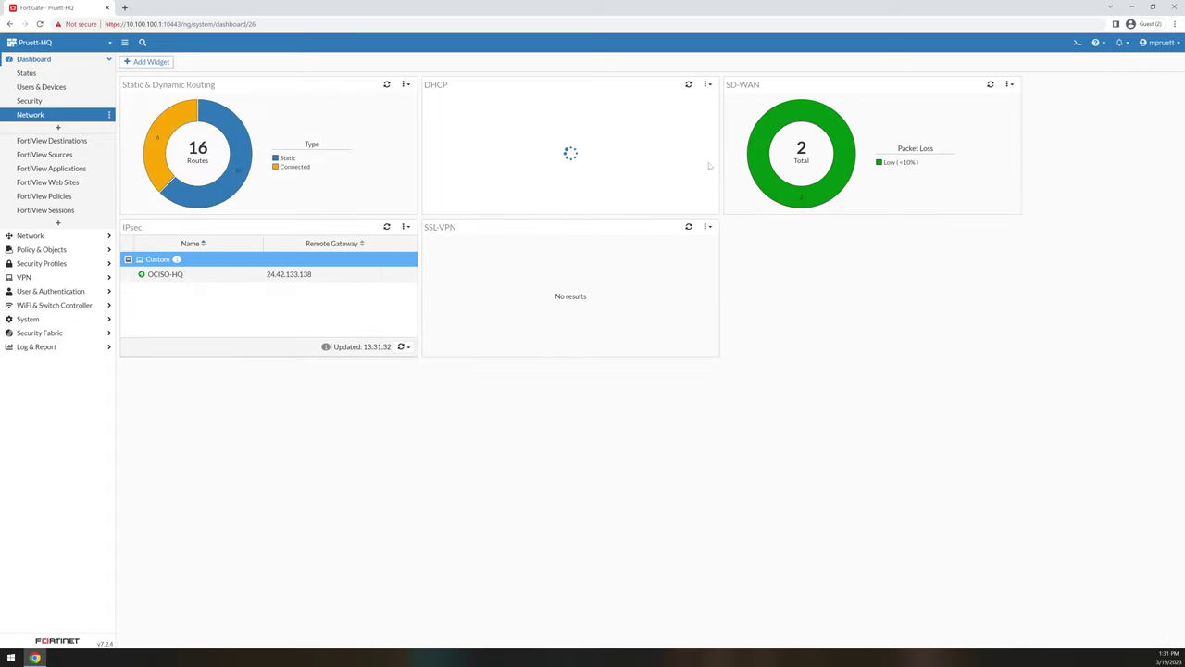
Step: Expand the SD-WAN widget to full screen and review its Packet Loss, Latency and Jitter charts
left_click(878, 154)
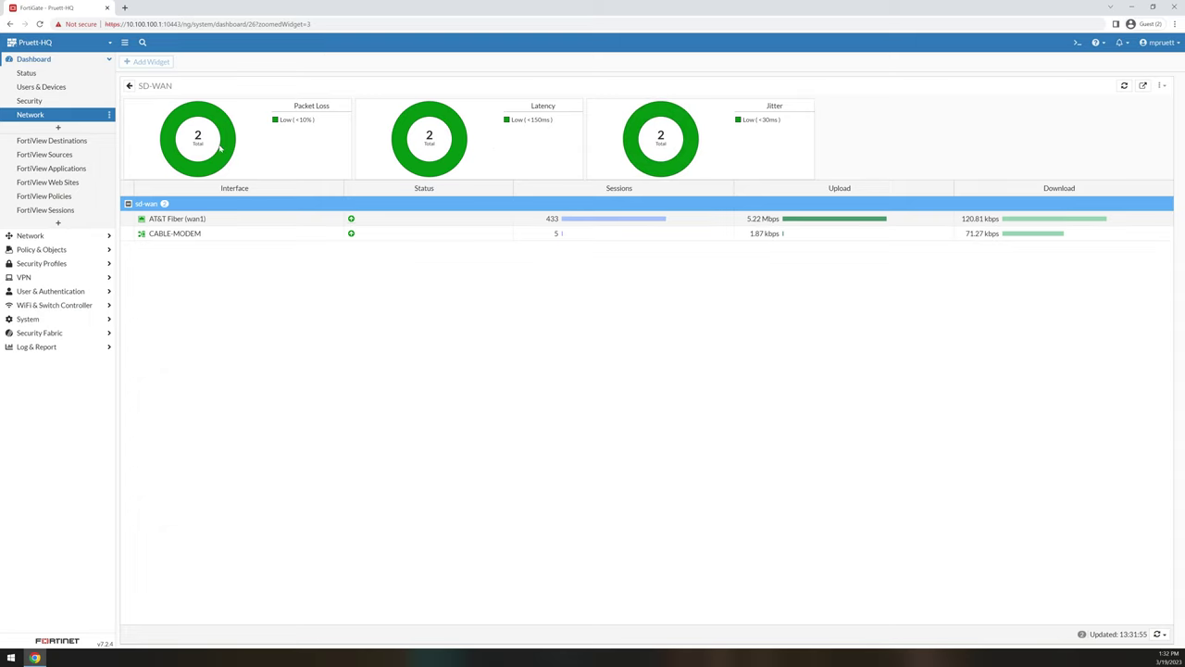
mouse_move(299, 127)
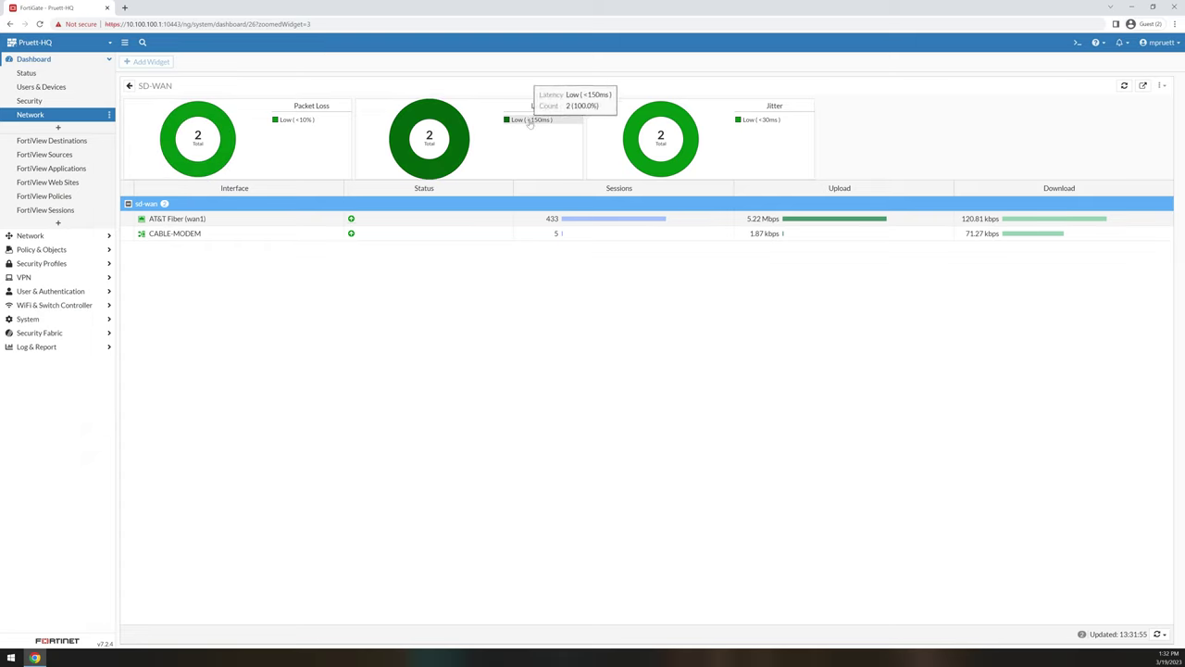
mouse_move(770, 124)
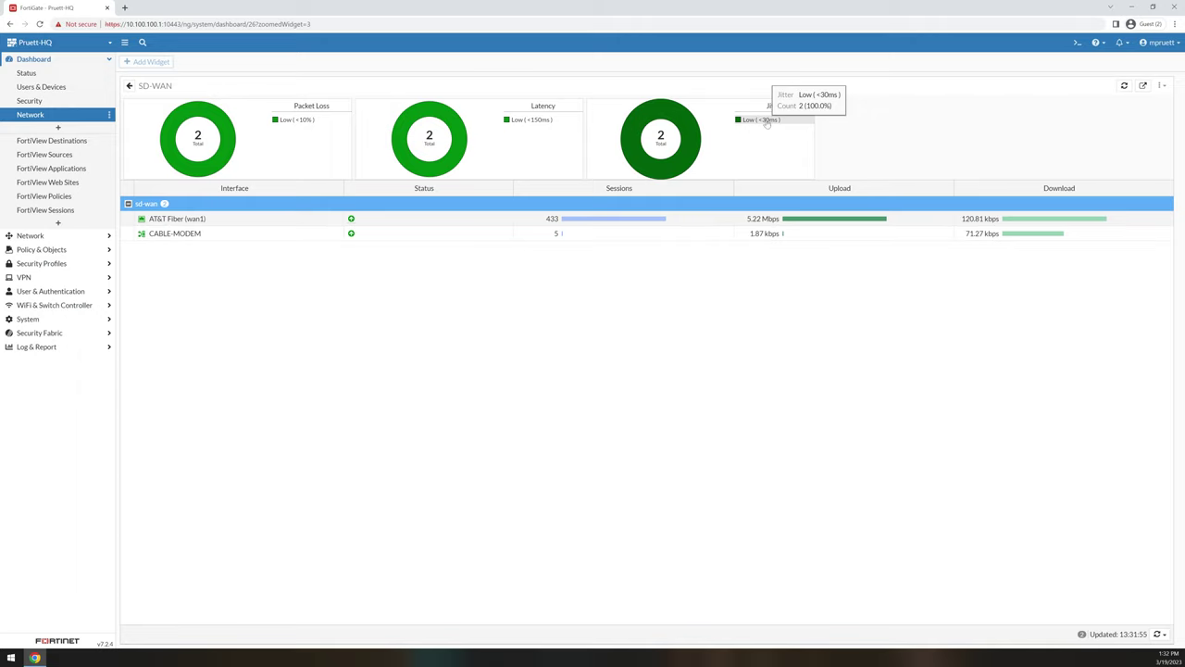
Step: Open FortiView Destinations, drill down into dns.google (8.8.4.4), clear its destination filter and return to the full list
left_click(63, 141)
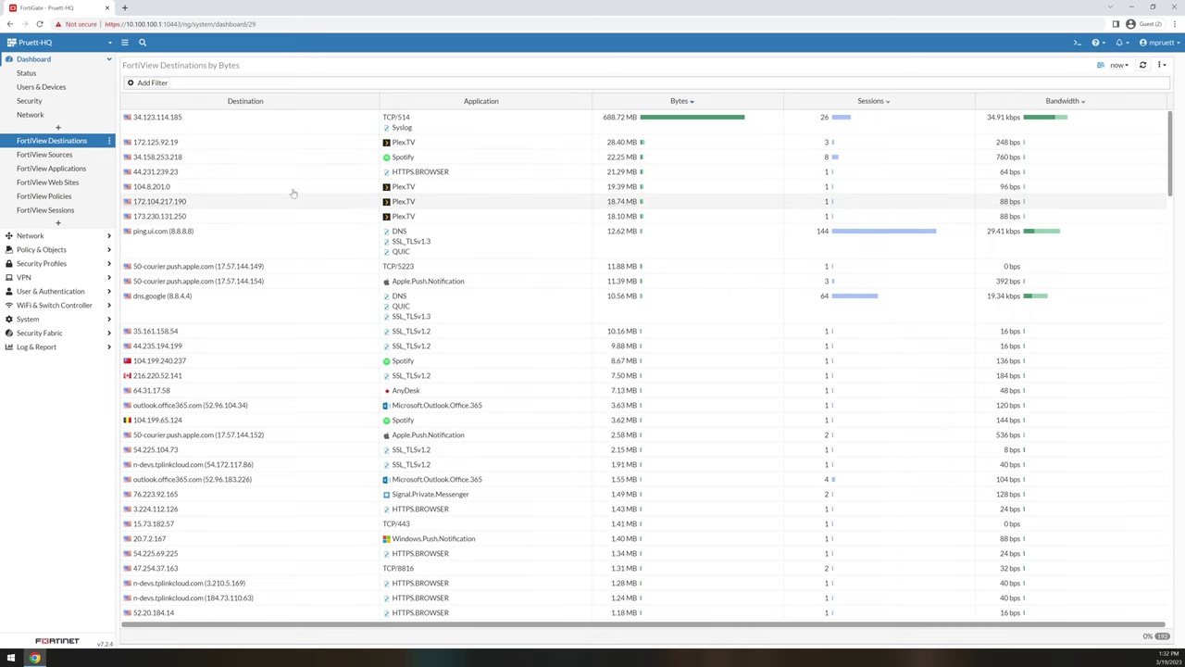
left_click(223, 126)
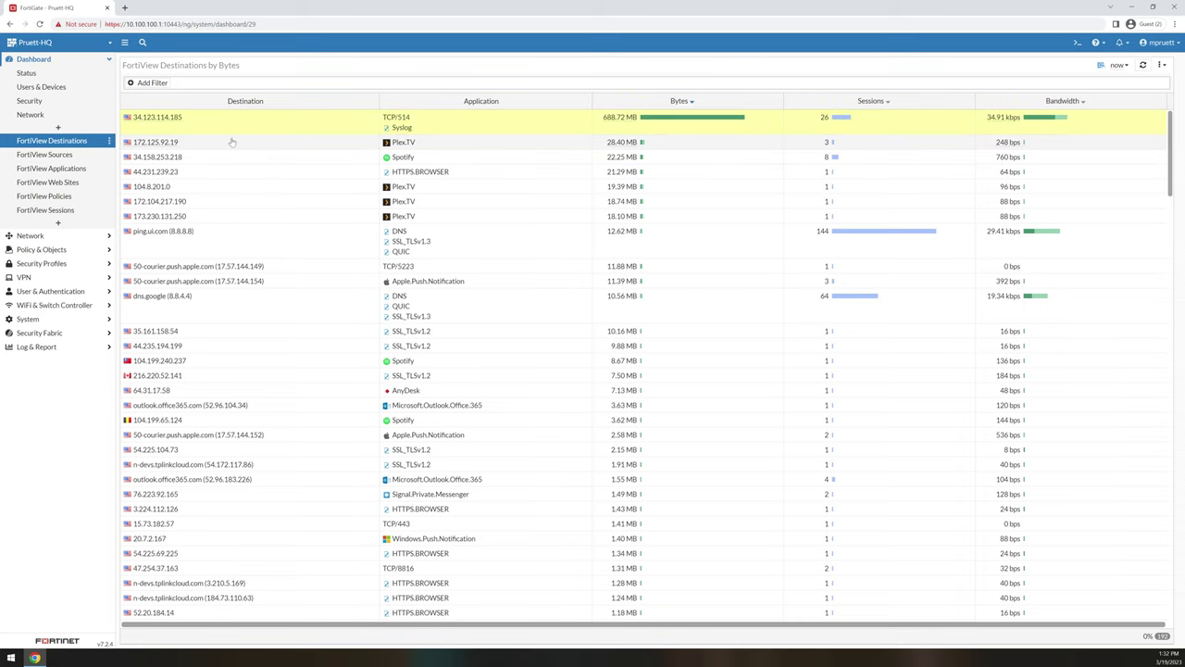
left_click(280, 143)
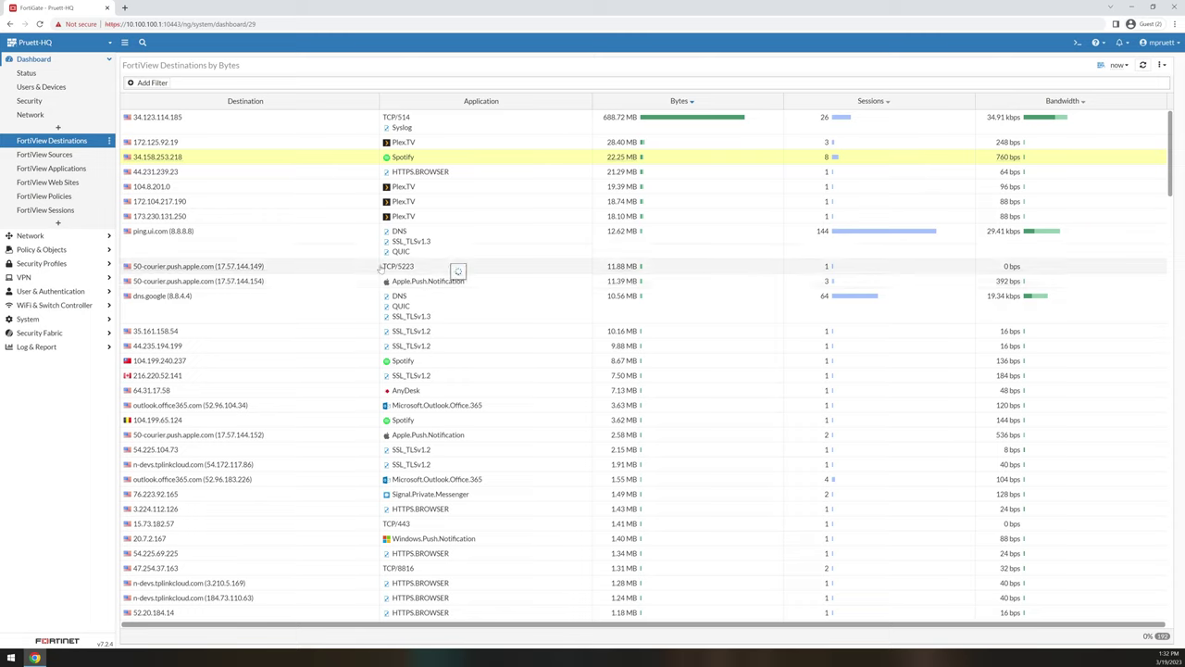
double_click(299, 301)
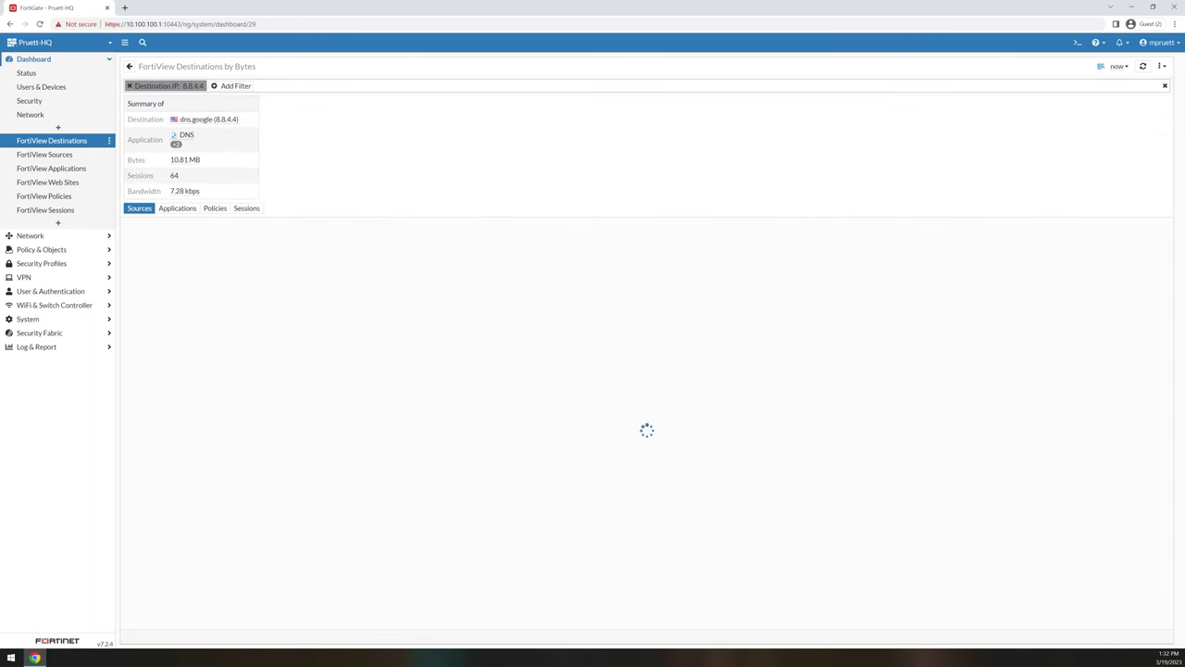
left_click(129, 85)
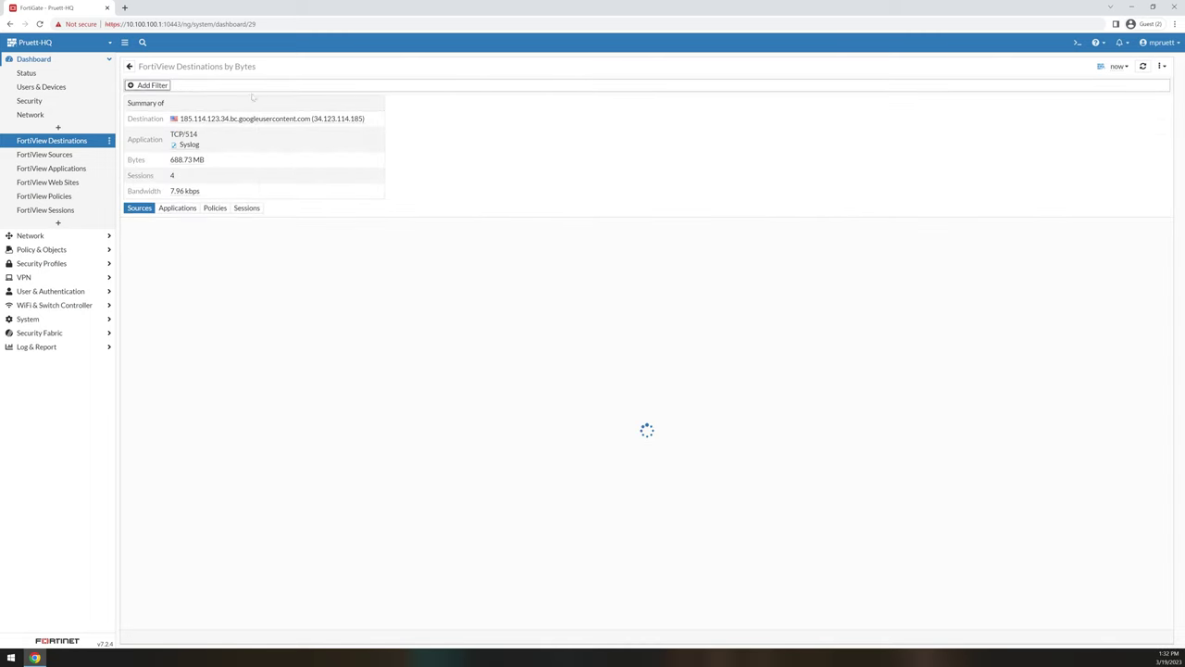
left_click(130, 66)
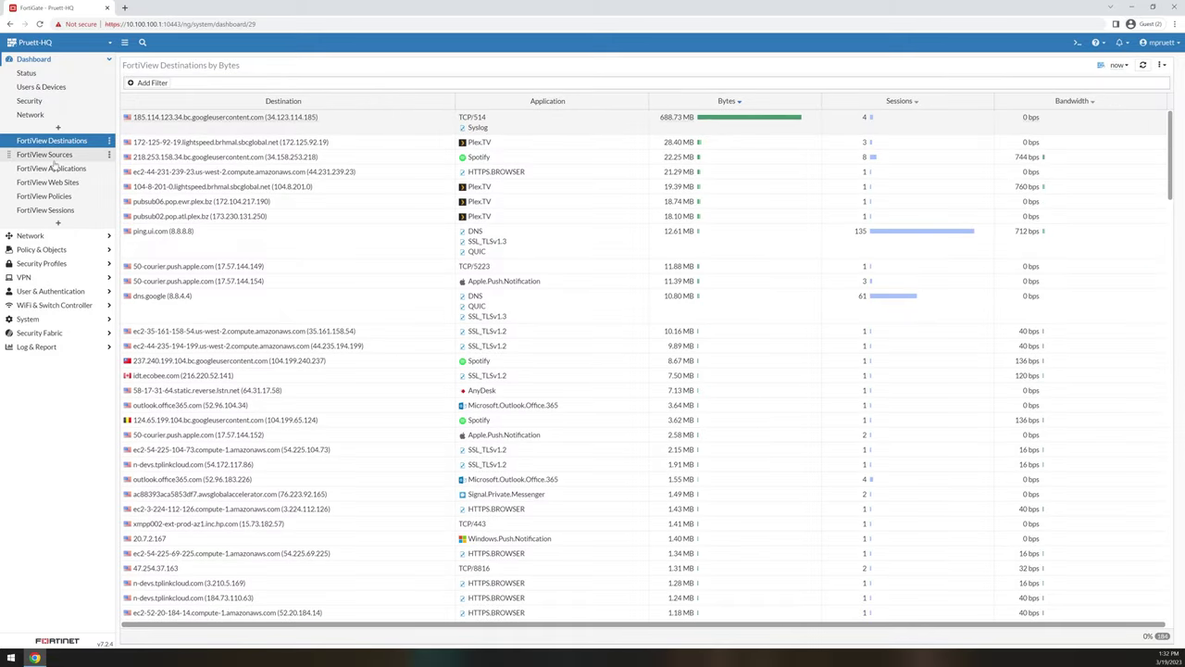
Step: Browse further down the FortiView Destinations list, selecting destination rows such as the HTTPS.BROWSER entry for 3.209.189.61
scroll(324, 339, "down", 8)
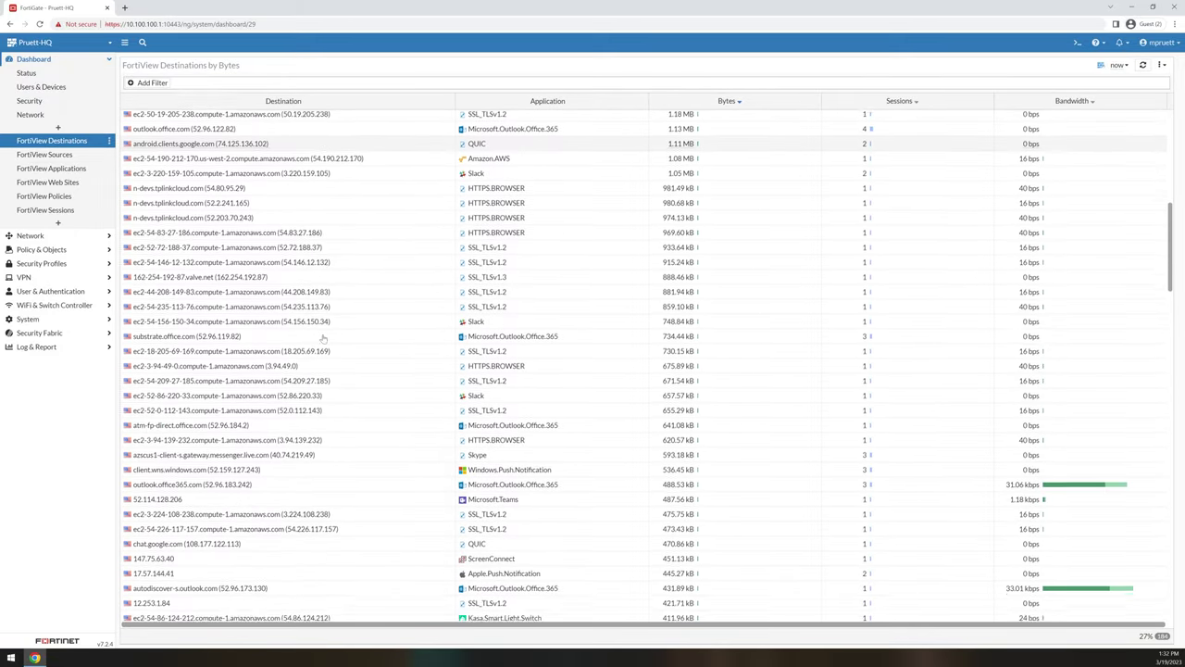
scroll(325, 339, "down", 6)
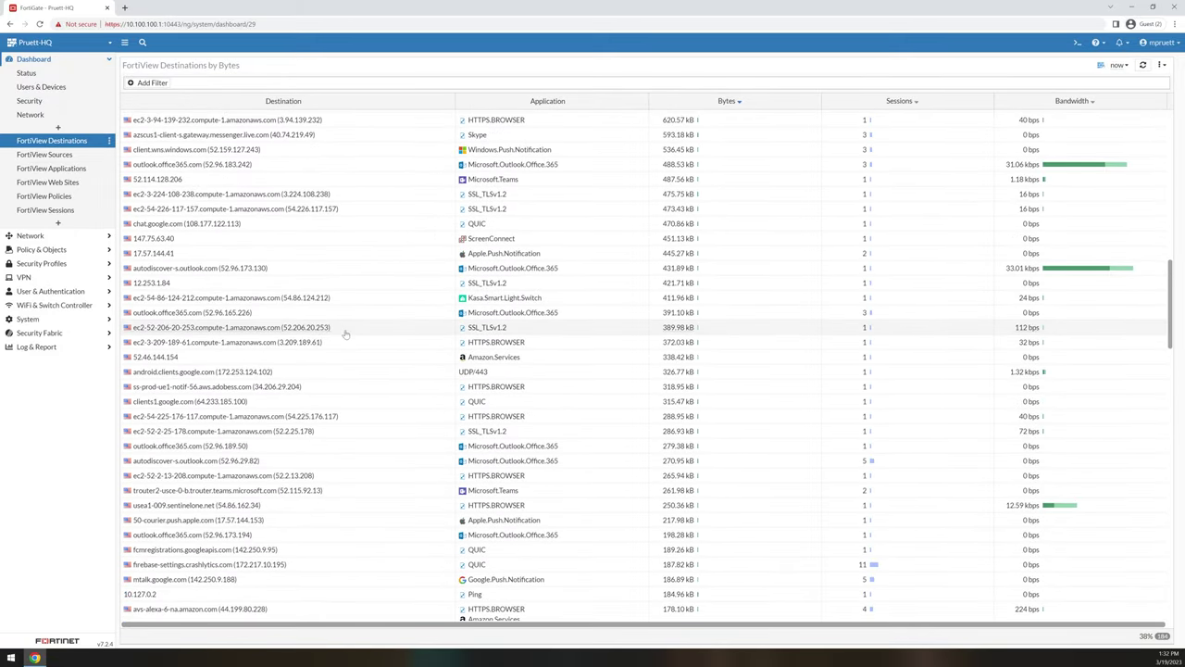
left_click(361, 342)
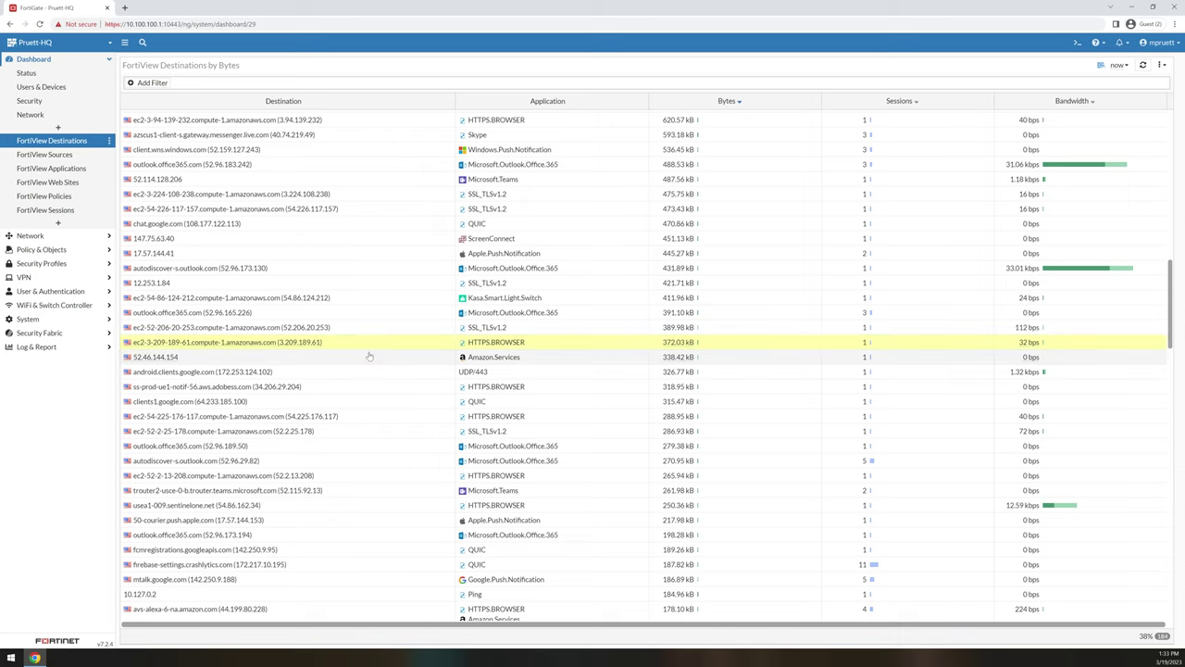
left_click(355, 460)
Step: Open FortiView Applications and look through the list, selecting entries such as Signal.Private.Messenger and AnyDesk
left_click(73, 168)
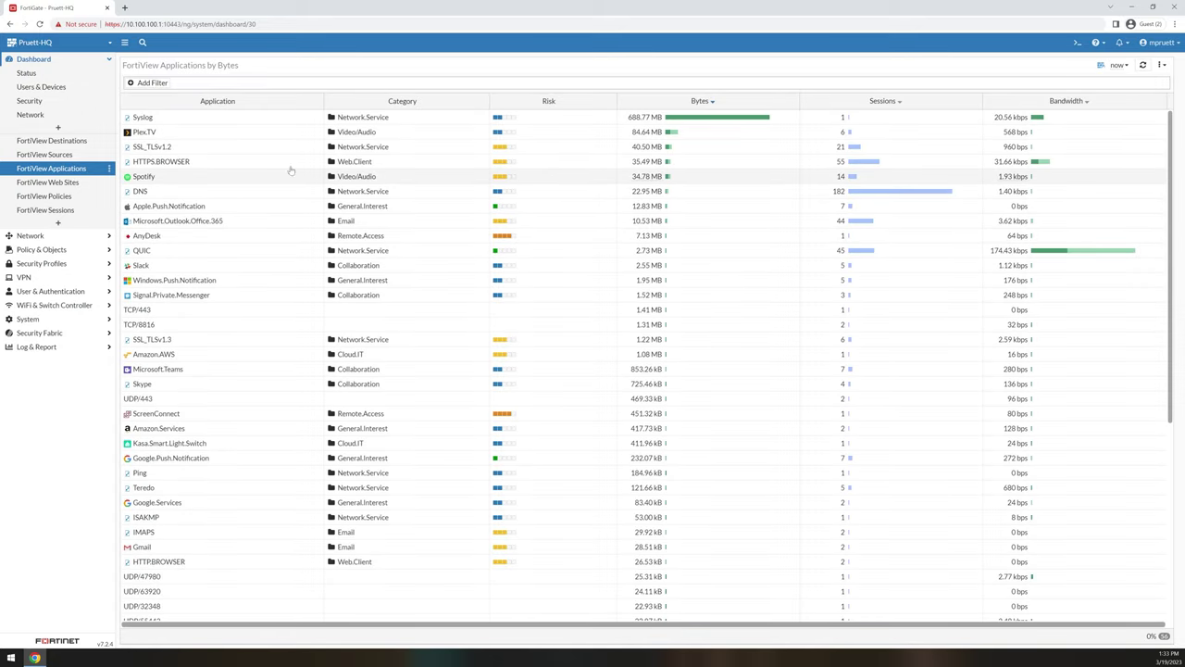
left_click(236, 296)
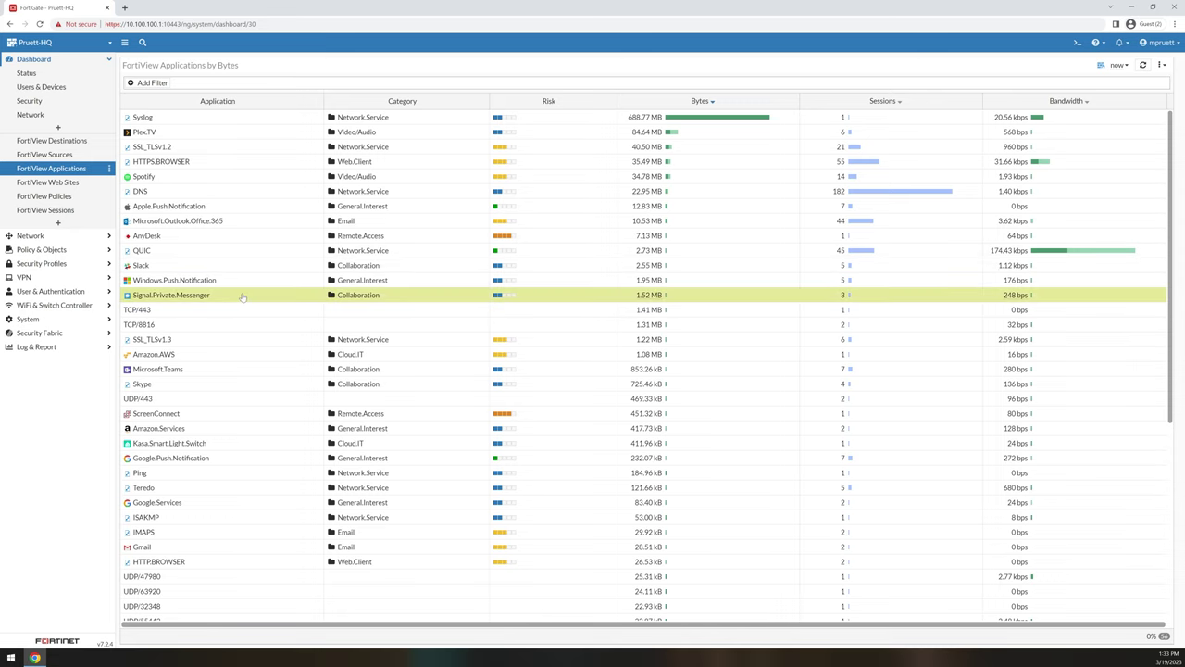
left_click(196, 236)
scroll(196, 241, "down", 1)
scroll(195, 398, "down", 6)
scroll(200, 404, "up", 1)
left_click(183, 380)
scroll(426, 463, "up", 6)
Step: Review the FortiView Policies and FortiView Sessions pages
left_click(39, 198)
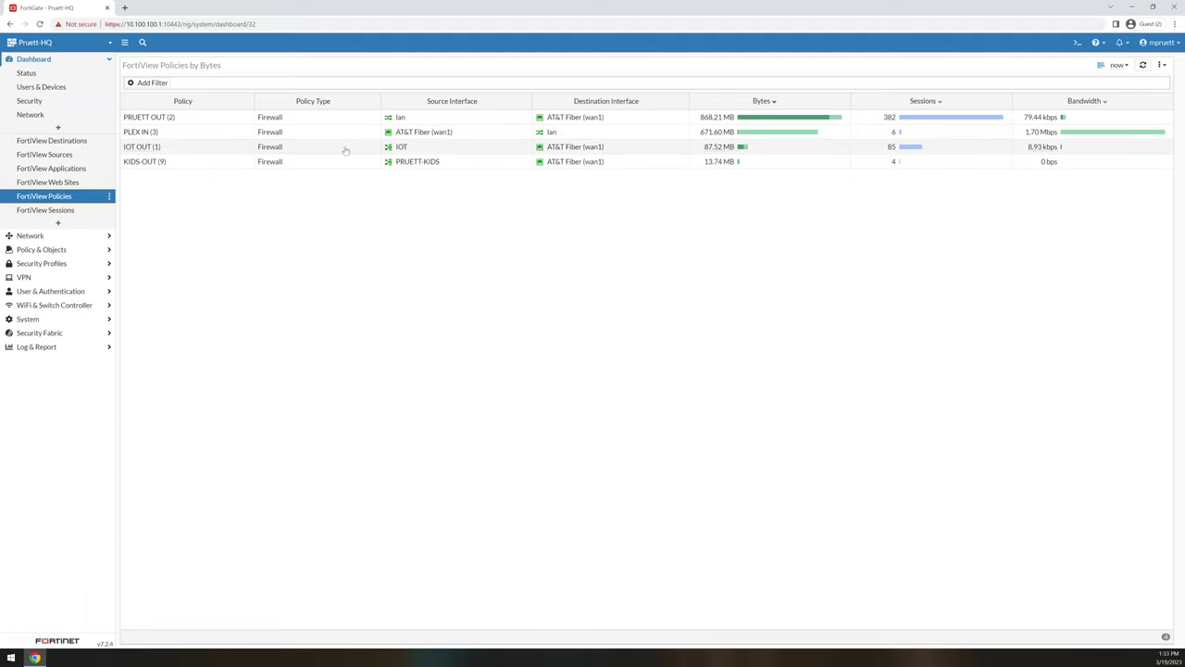
left_click(72, 212)
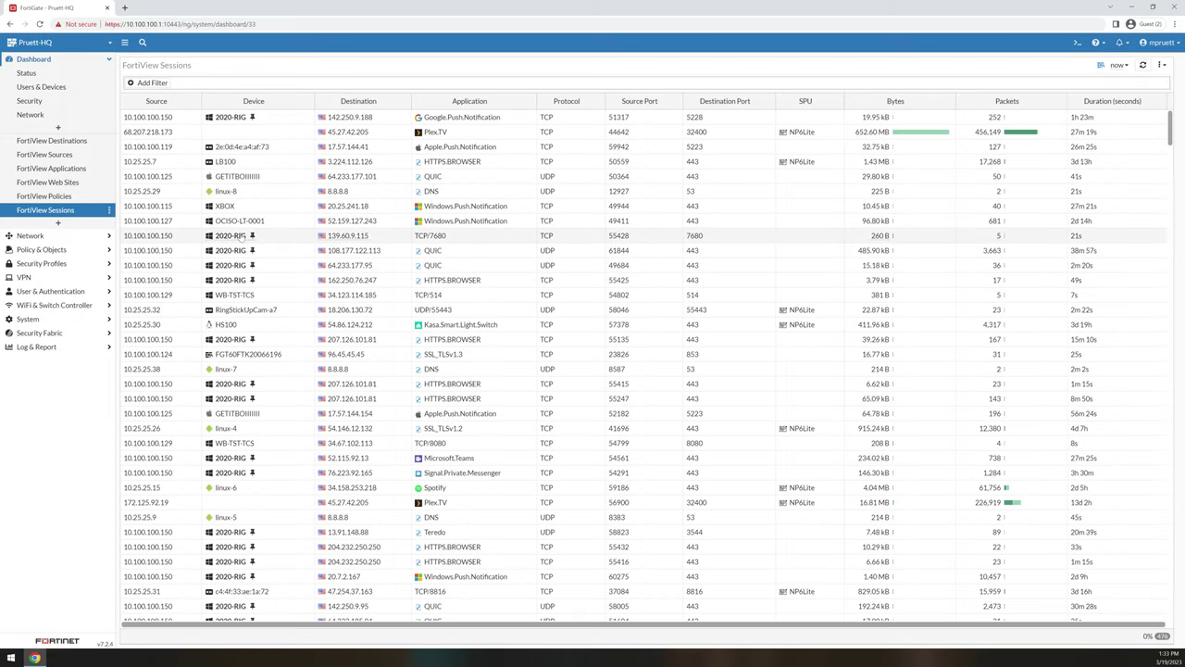
Step: Open the network Interfaces page and inspect the OUTSIDE zone and the sub-interfaces under AT&T Fiber (wan1) and lan
left_click(30, 237)
left_click(42, 87)
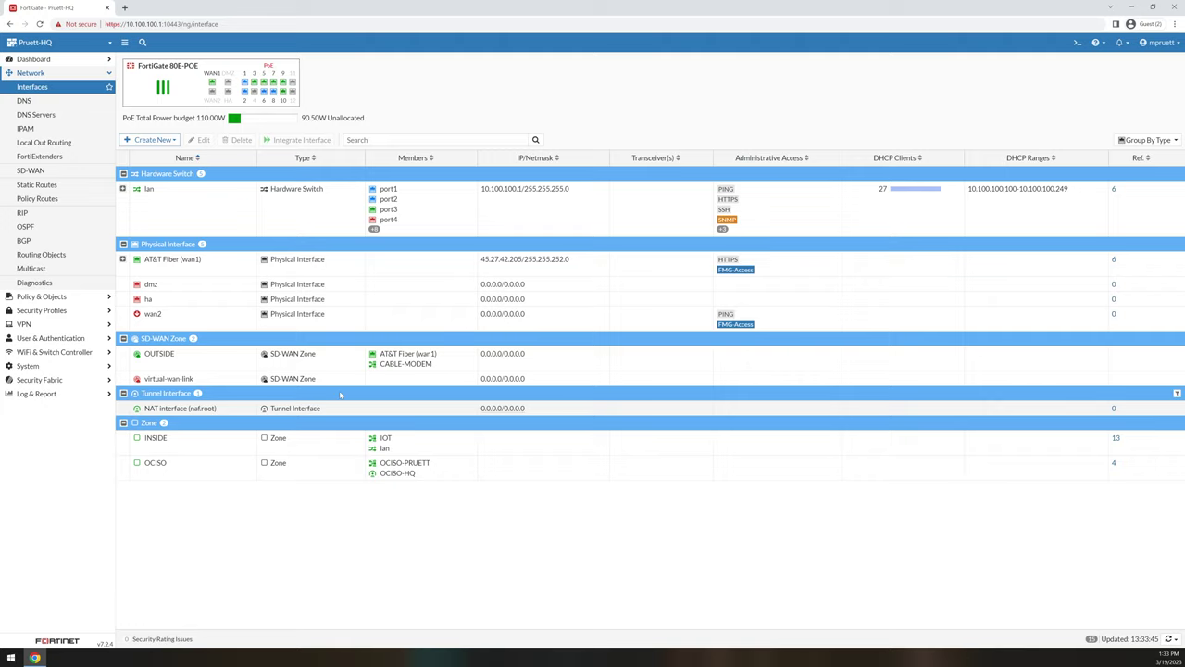
left_click(190, 364)
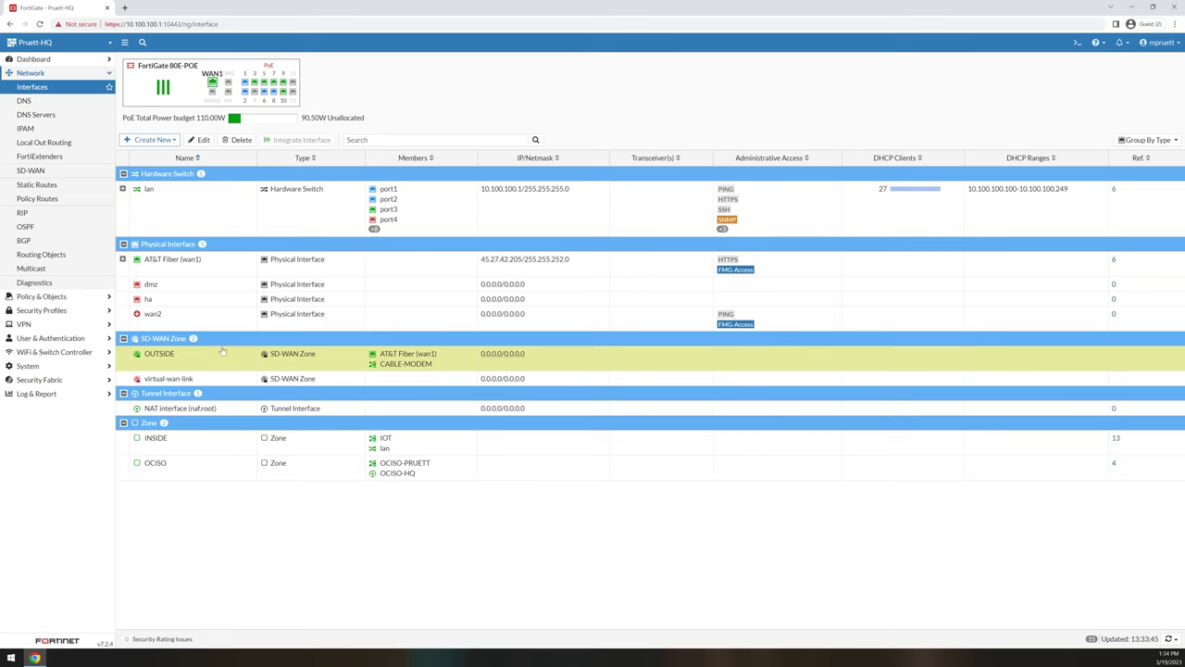
left_click(222, 267)
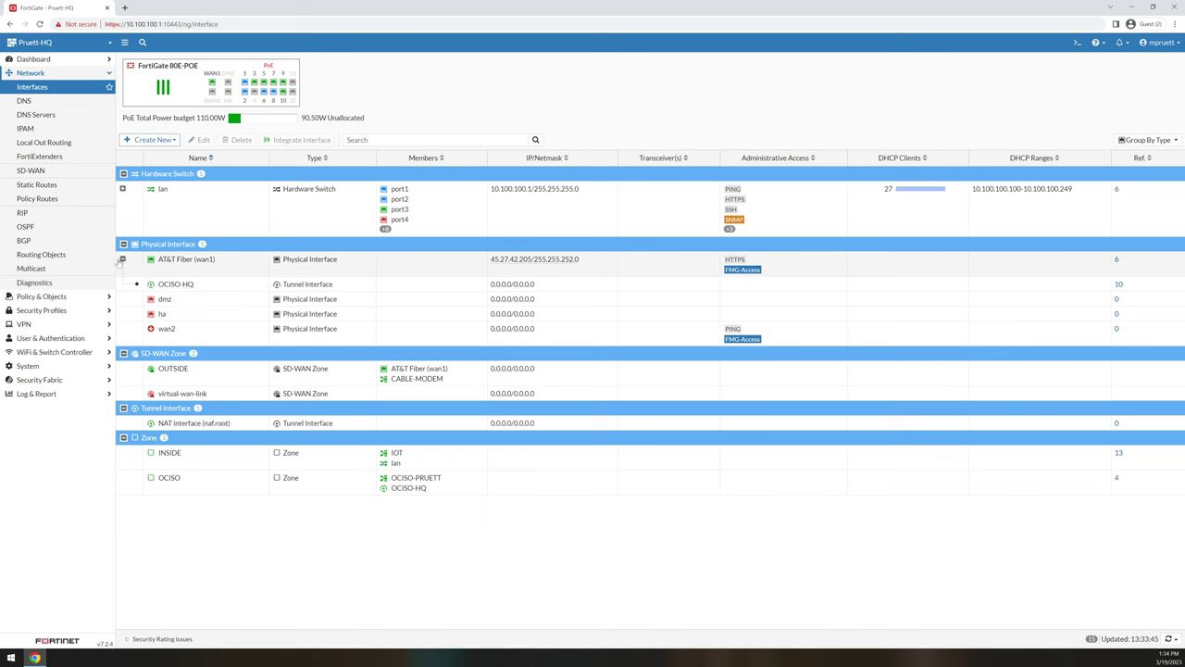
left_click(122, 260)
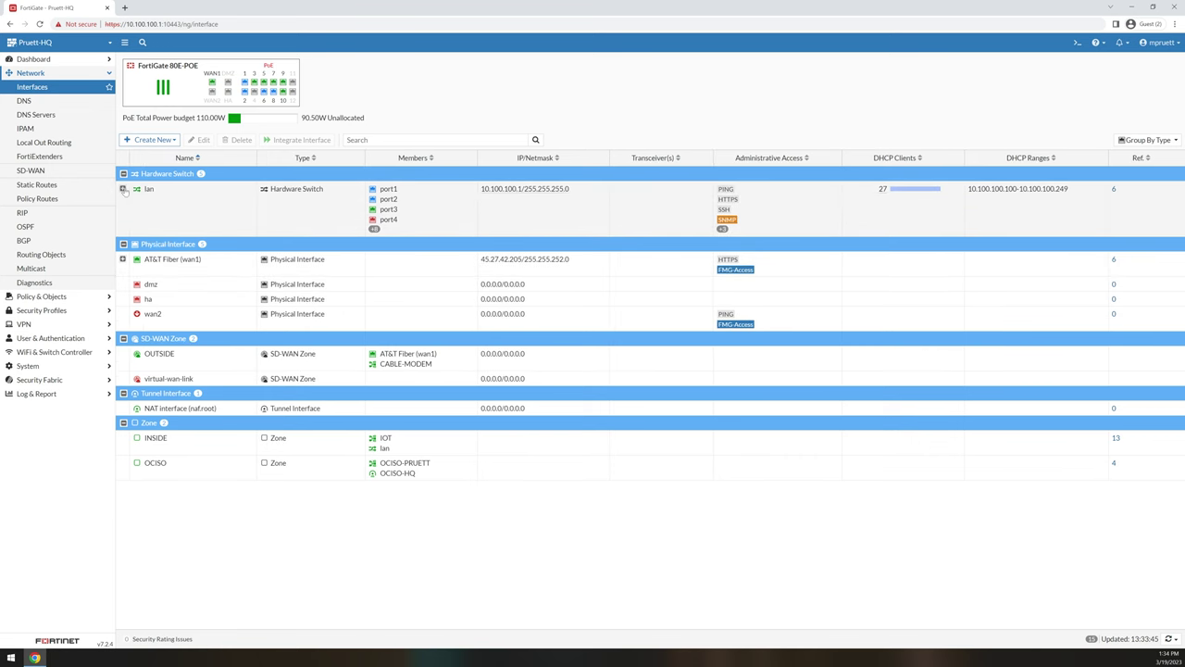
left_click(123, 189)
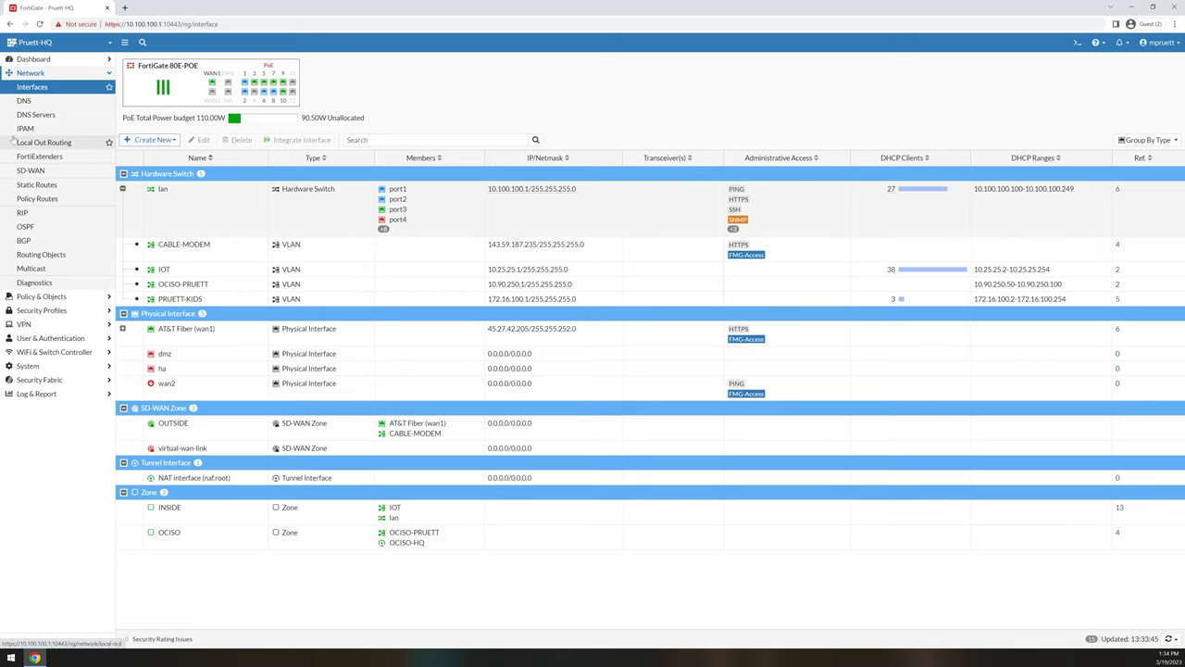
Step: Open the DNS settings and review the DNS Protocols section, highlighting the DNS (UDP/53) entry
left_click(25, 101)
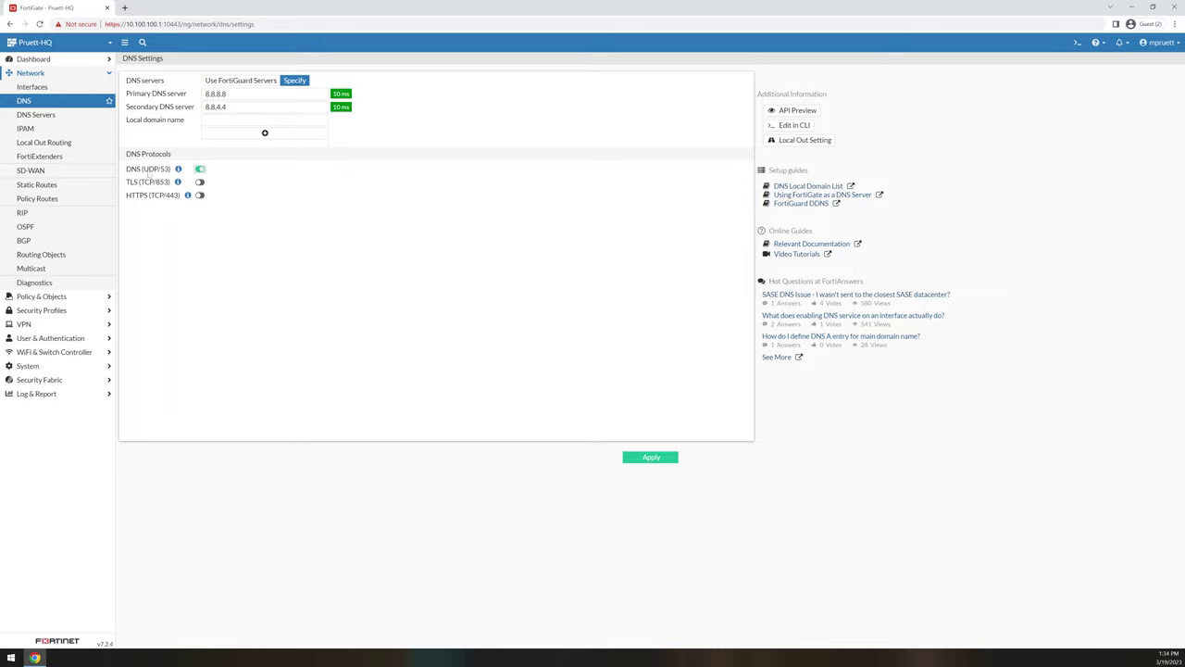
left_click_drag(127, 170, 171, 171)
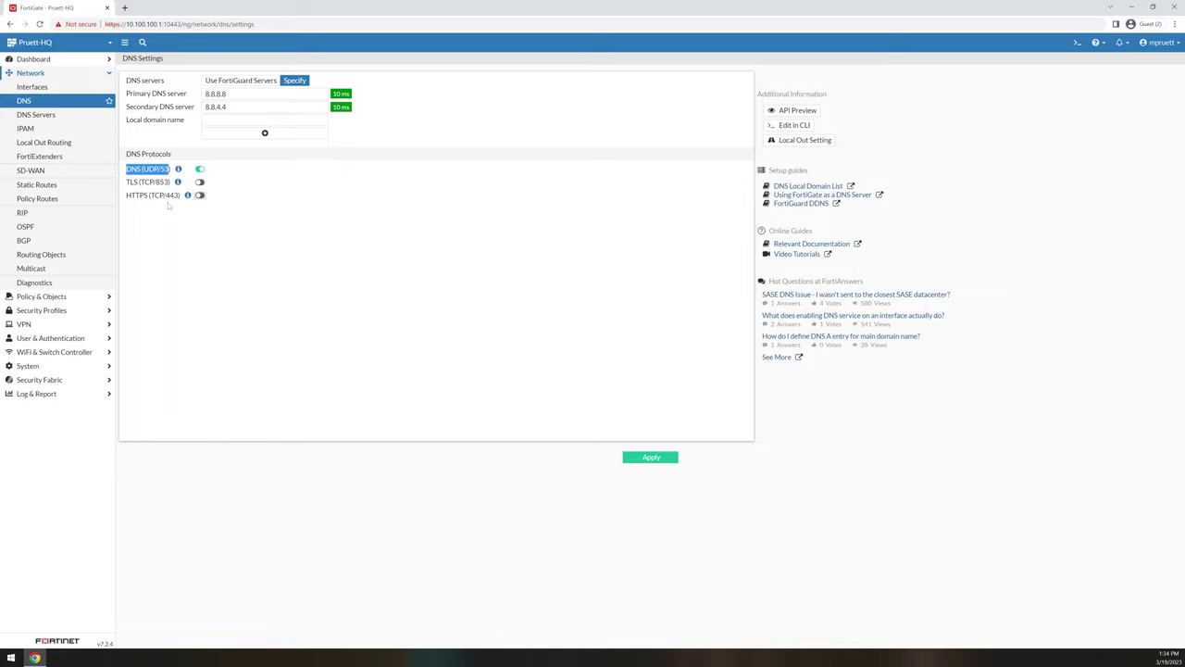
left_click(417, 230)
Step: View the DNS Servers, IPAM, Local Out Routing and FortiExtenders pages in turn
left_click(48, 117)
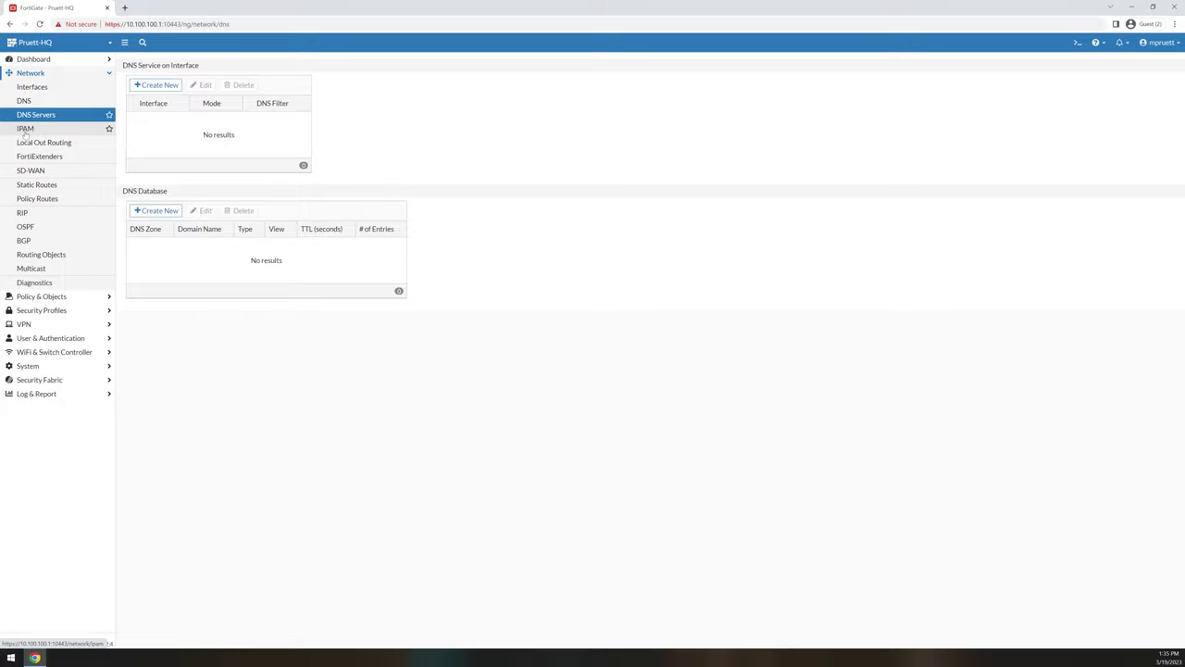
left_click(25, 131)
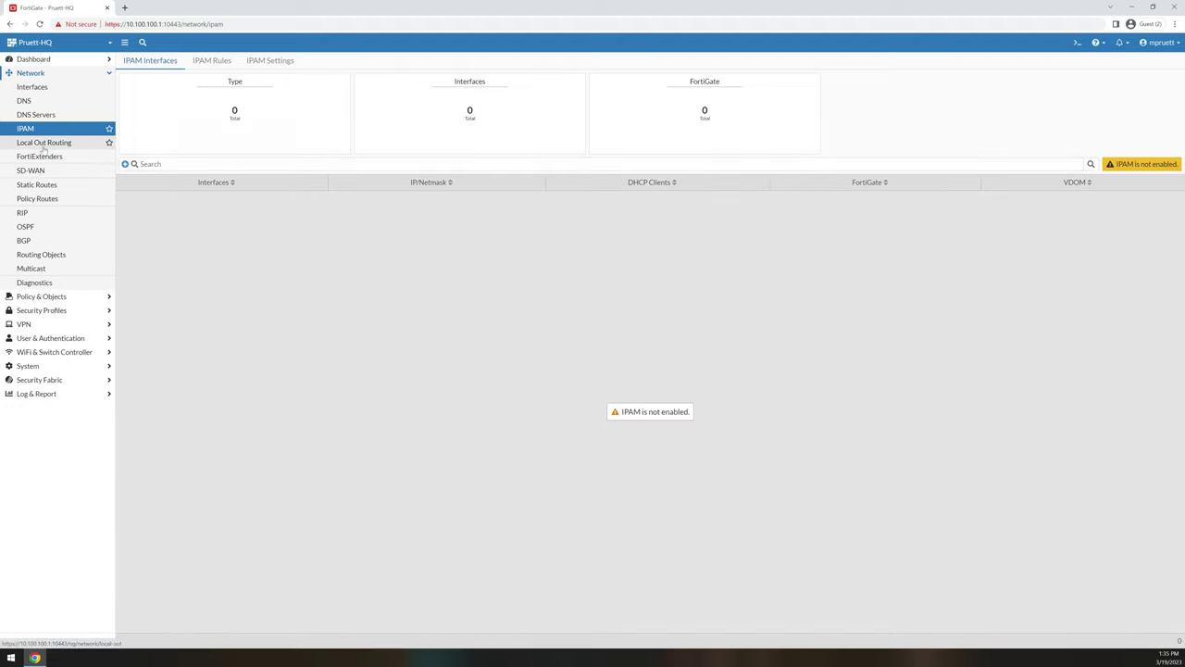
left_click(44, 141)
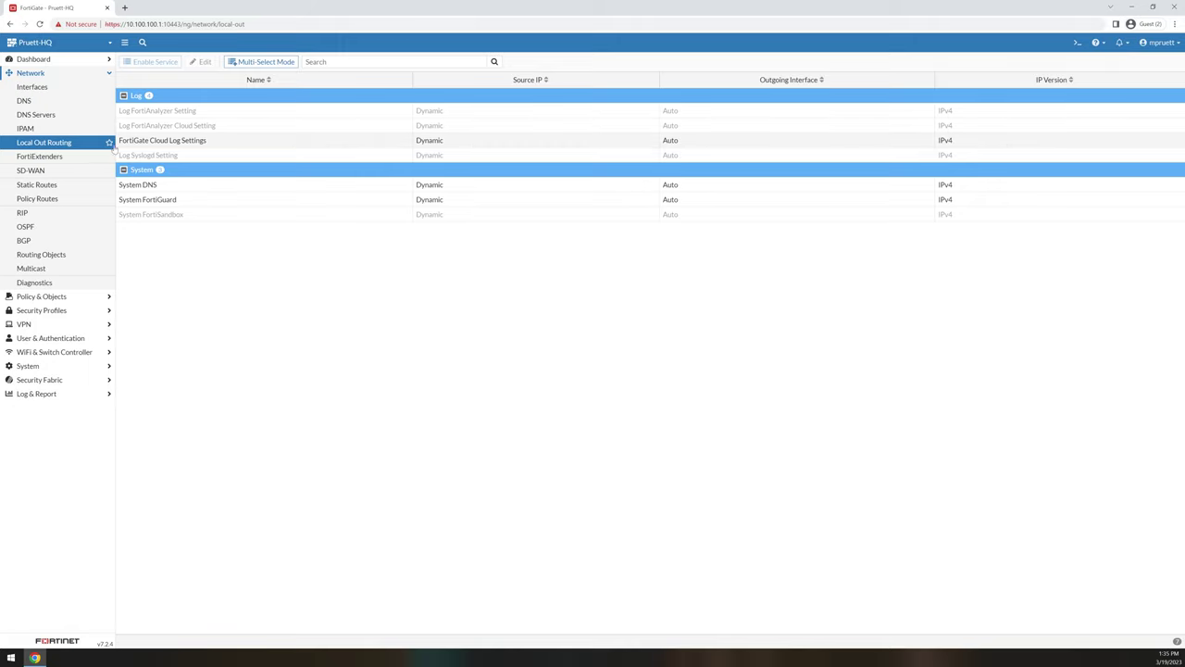
left_click(39, 155)
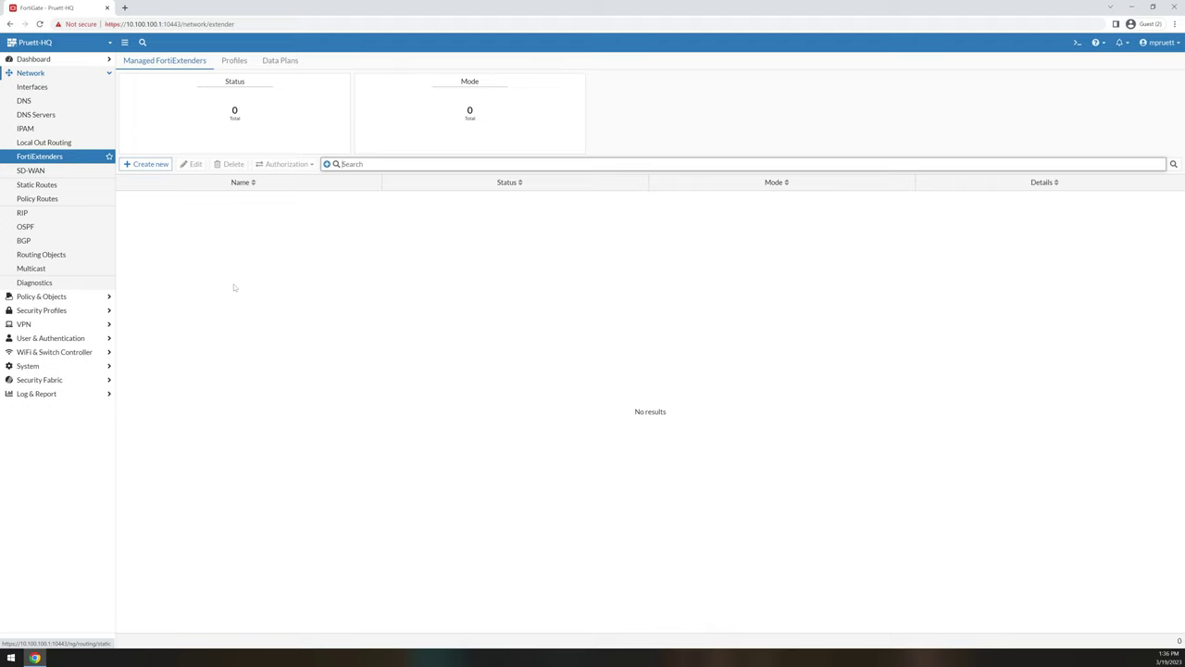
Step: Open the SD-WAN settings, expand the OUTSIDE zone's members, and review the SD-WAN Rules and Performance SLAs
left_click(28, 171)
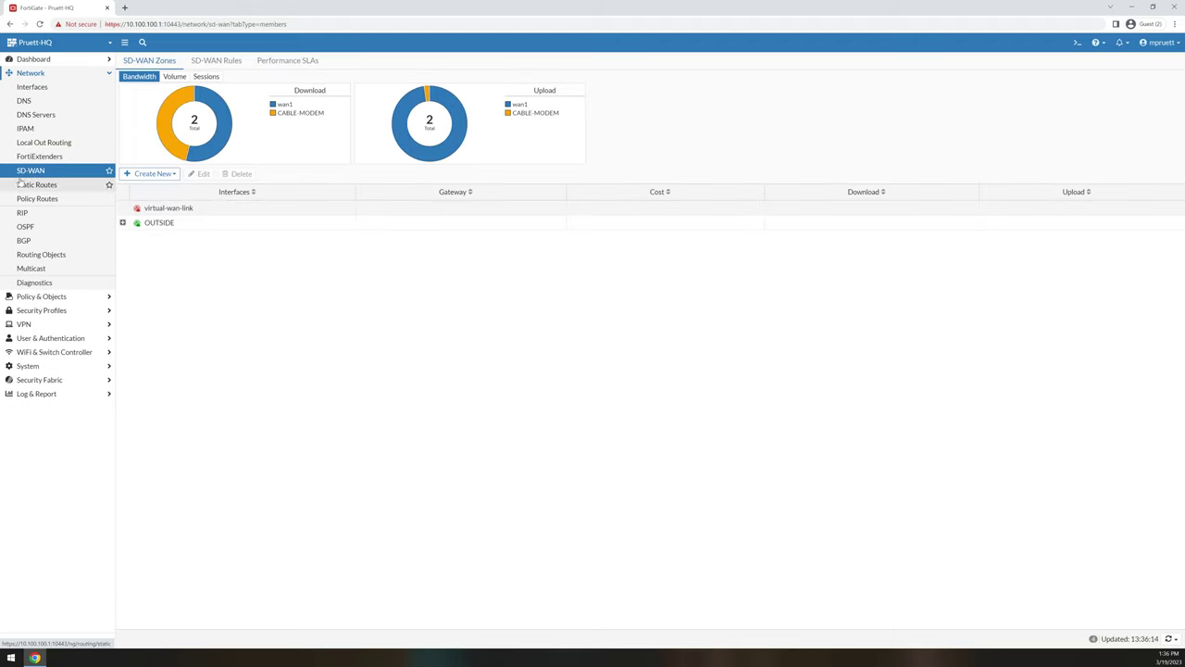
left_click(122, 224)
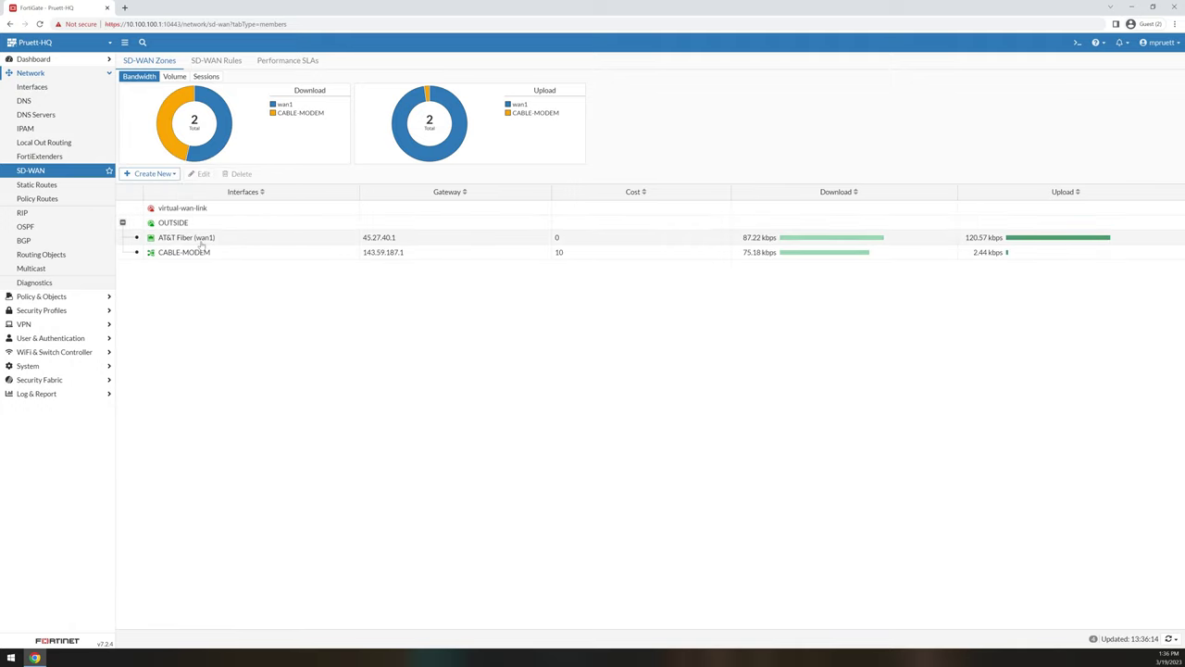
left_click(229, 62)
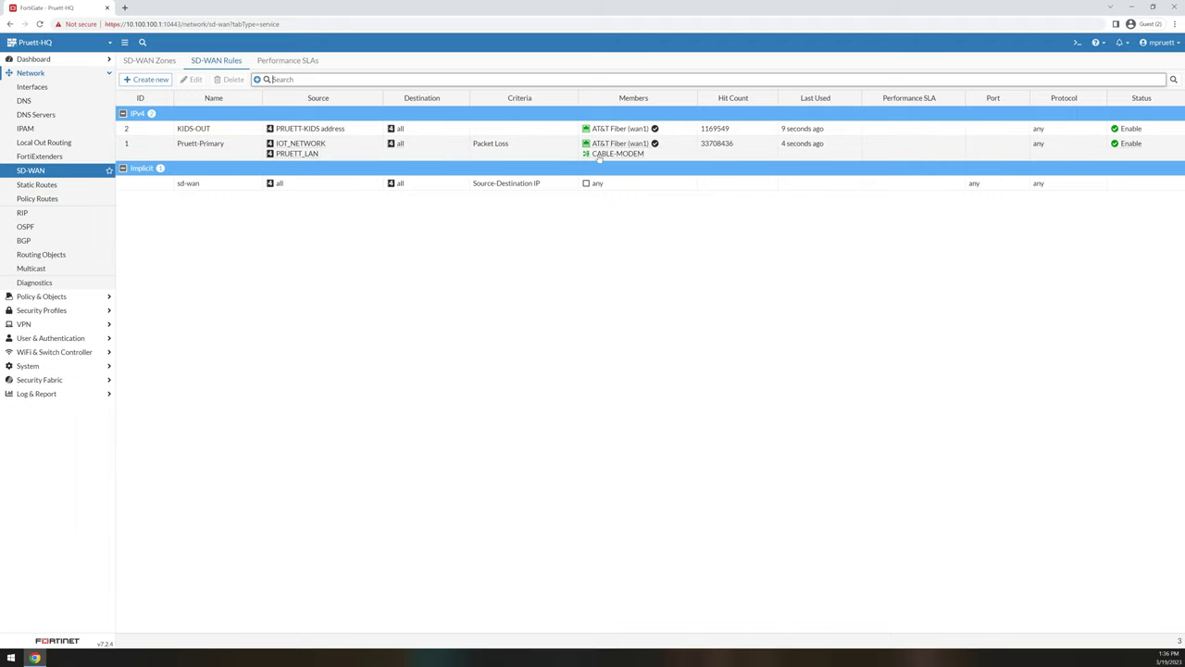
mouse_move(611, 154)
left_click(288, 61)
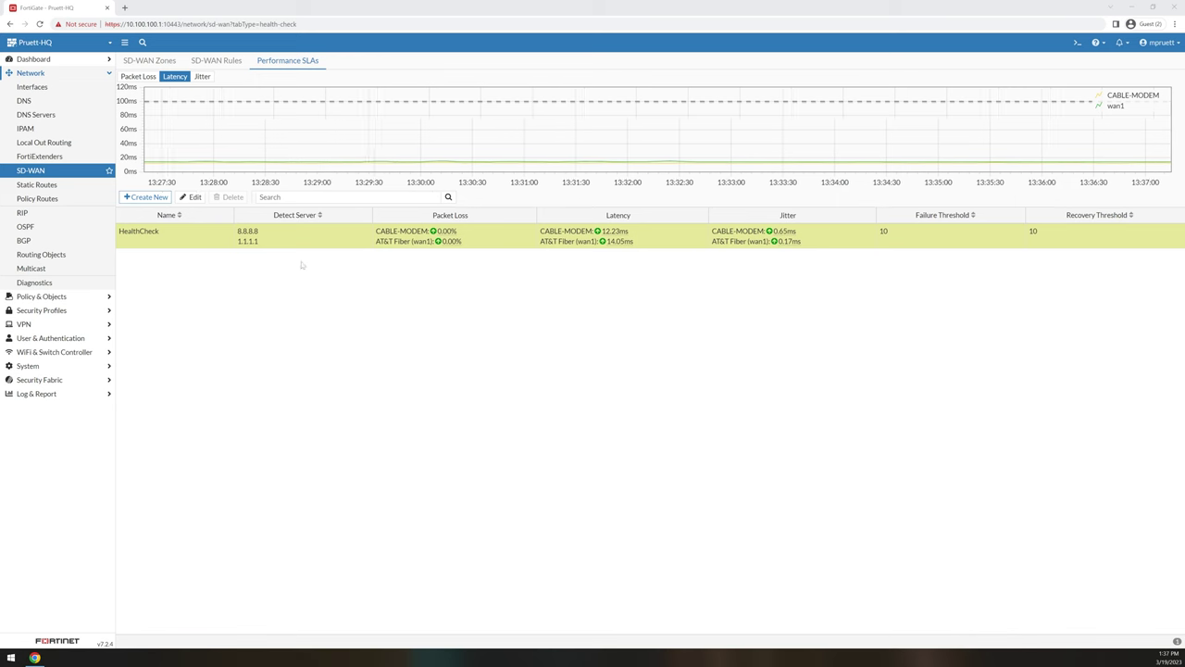
Step: Review the static routes, highlighting the 0.0.0.0/0 default route through OUTSIDE, and view the policy routes
left_click(28, 186)
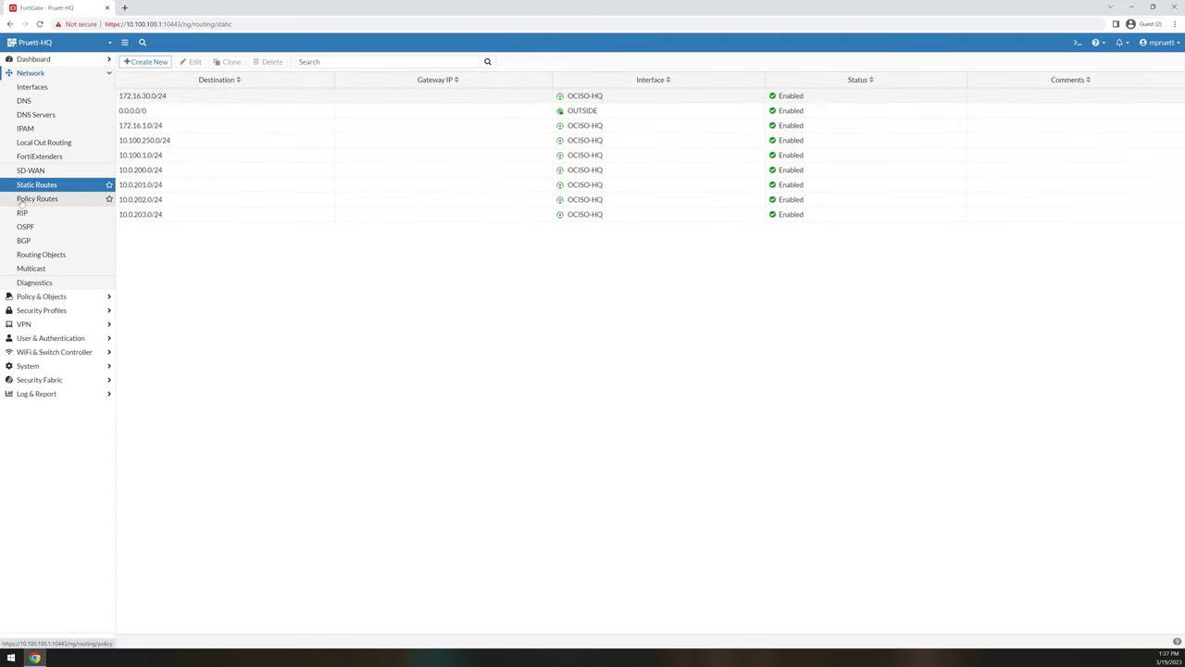
left_click(188, 111)
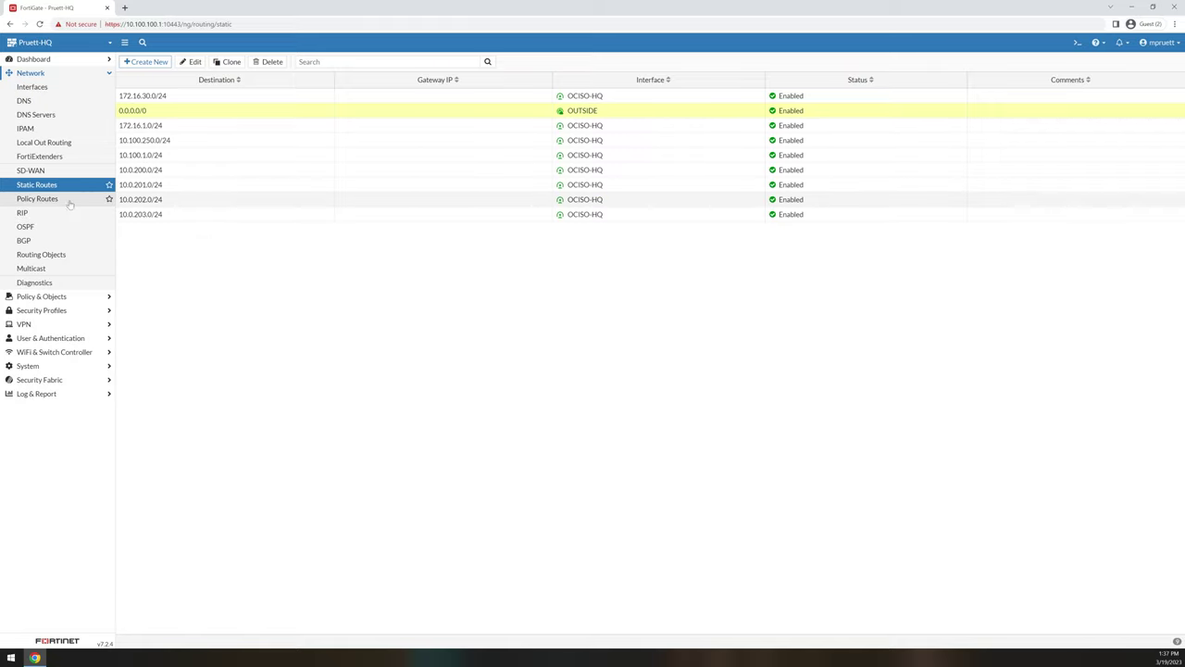
left_click(41, 199)
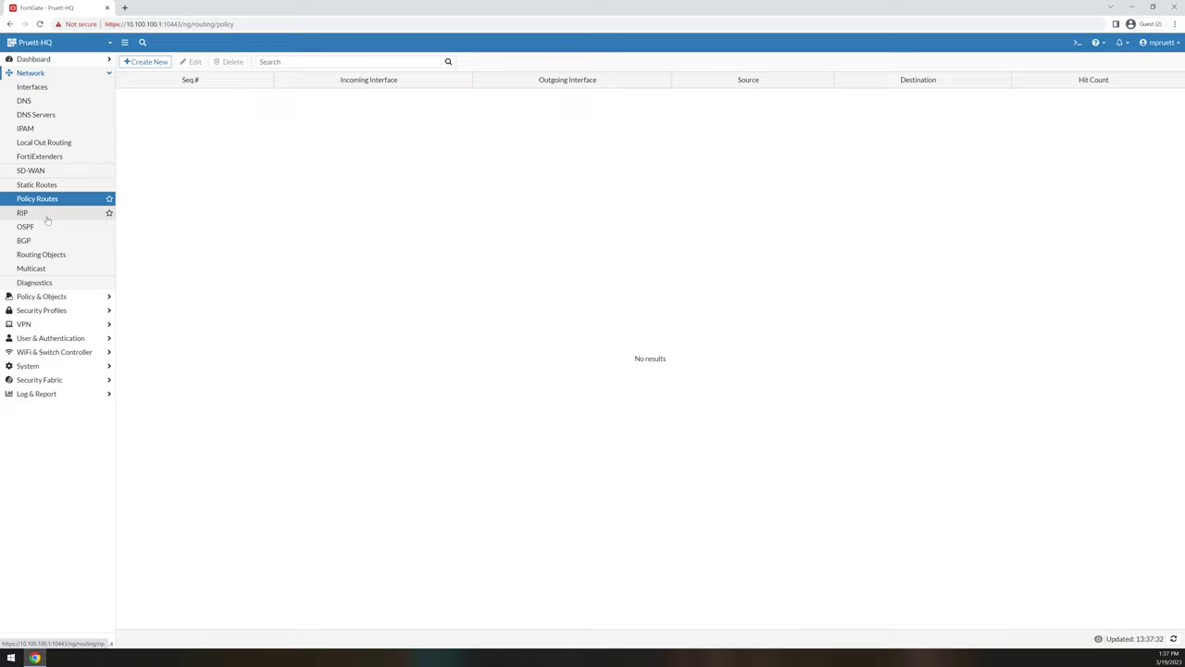
Step: View the RIP settings and compare the OSPF and BGP routing configuration pages
left_click(43, 214)
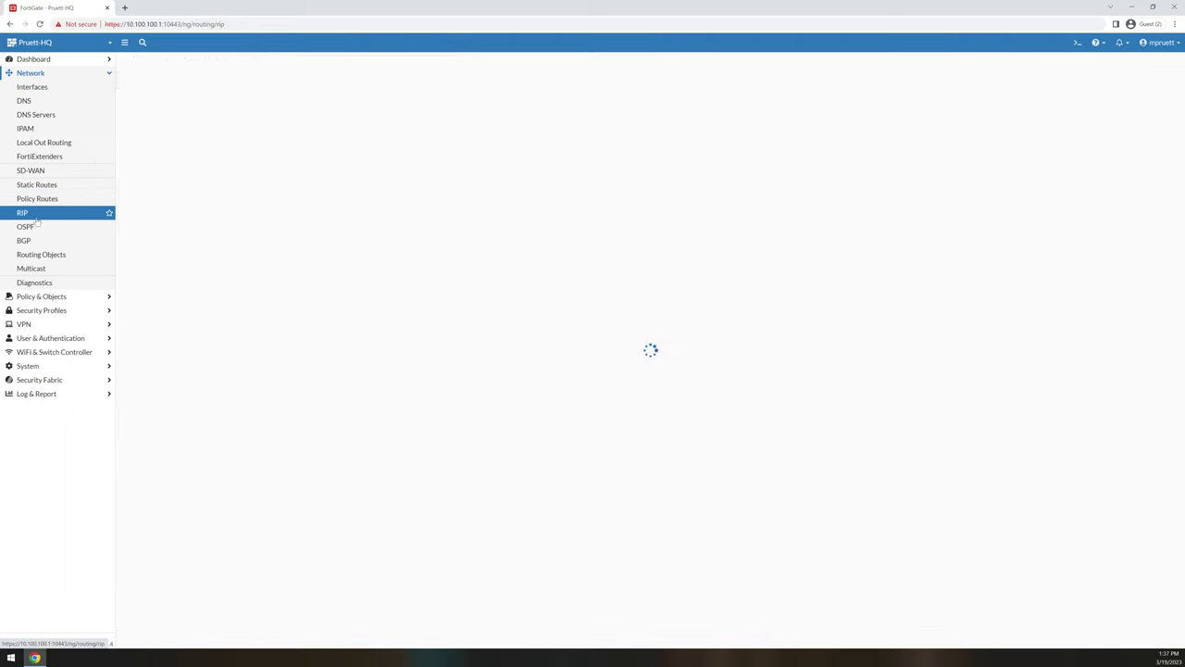
left_click(46, 227)
left_click(47, 239)
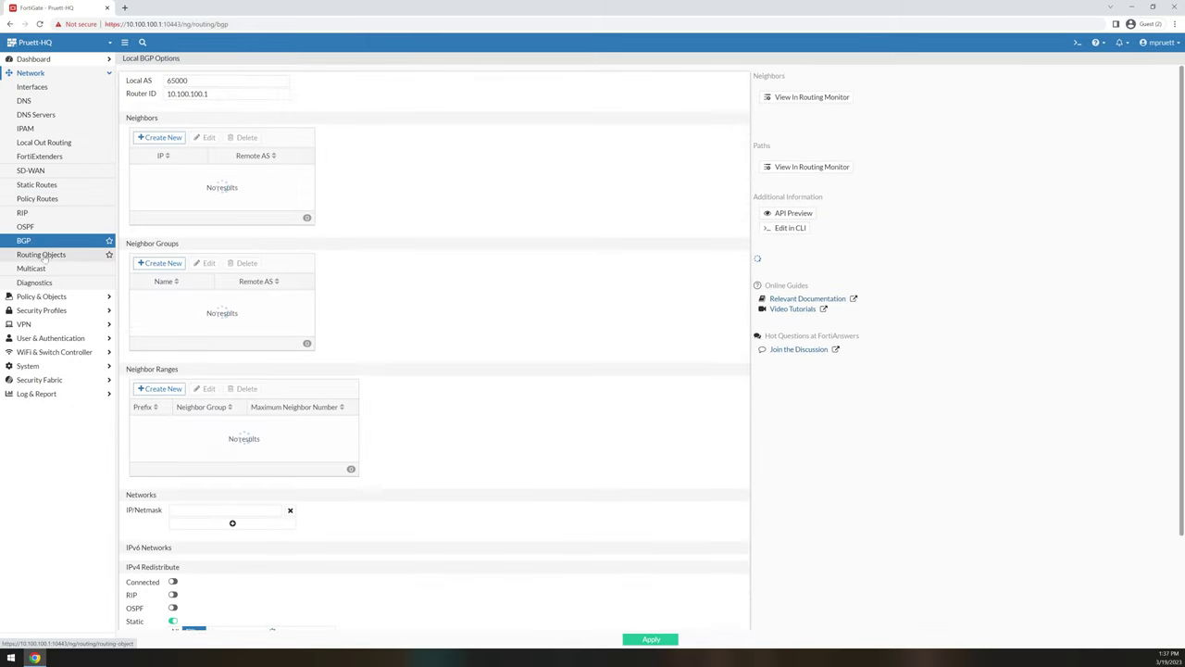
left_click(42, 227)
left_click(40, 241)
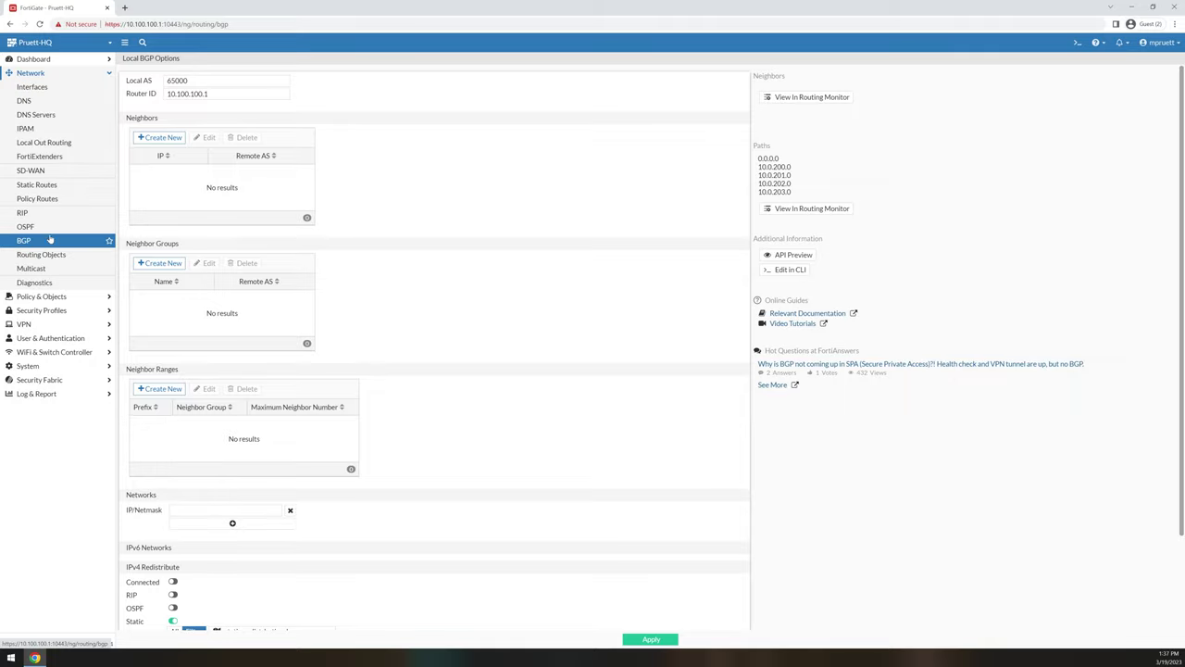
left_click(48, 229)
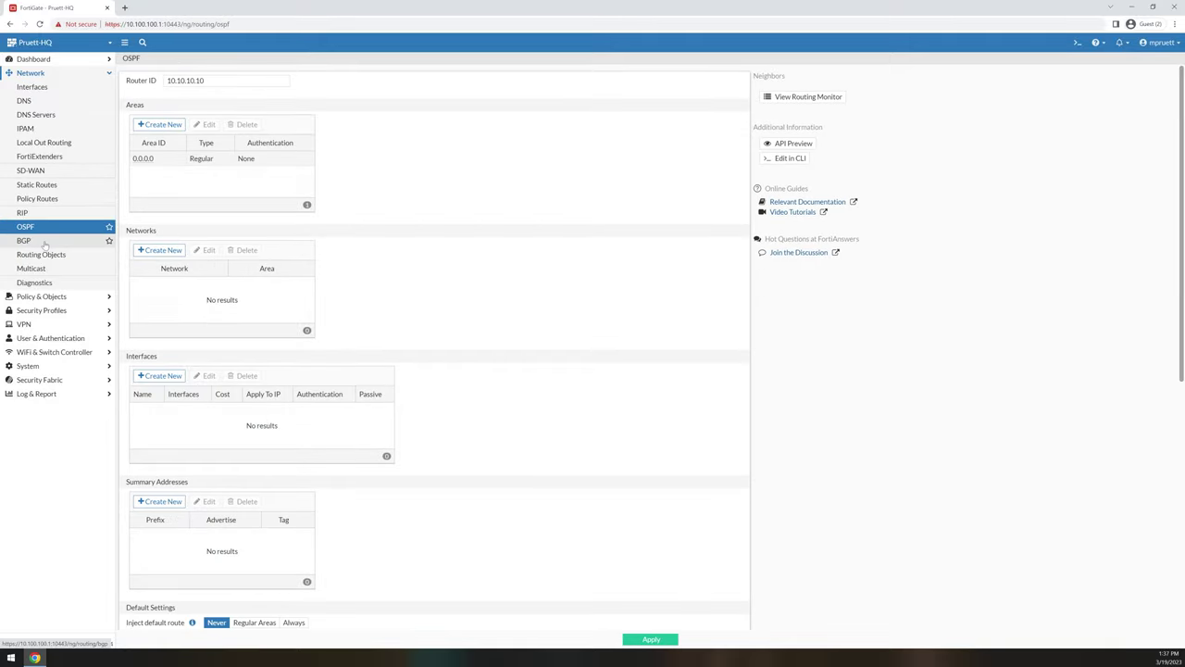
left_click(45, 241)
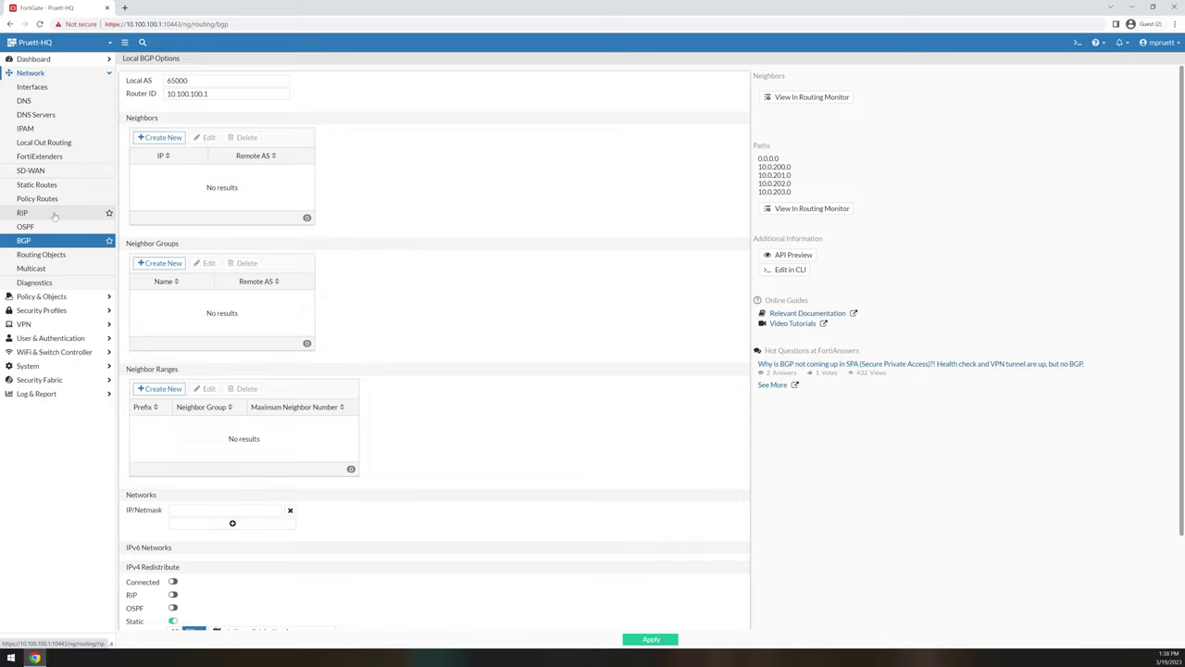
Step: Open the routing objects and highlight the static-redistrbution-bgp prefix list and the route map of the same name
left_click(26, 256)
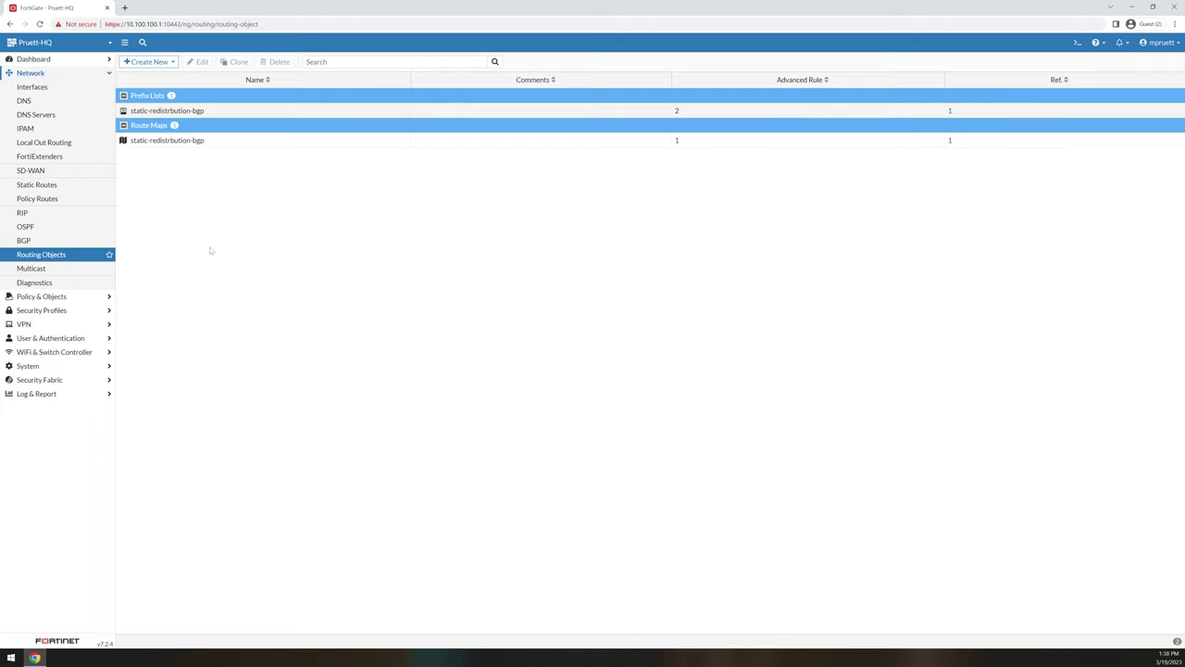
left_click(227, 111)
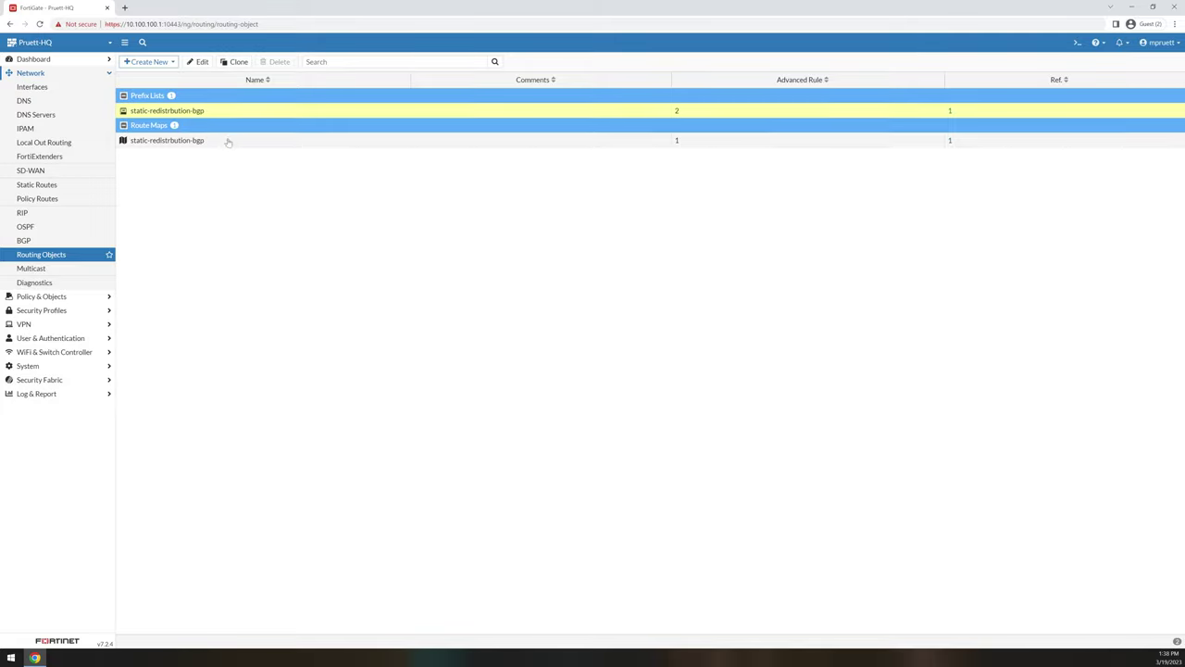
left_click(228, 141)
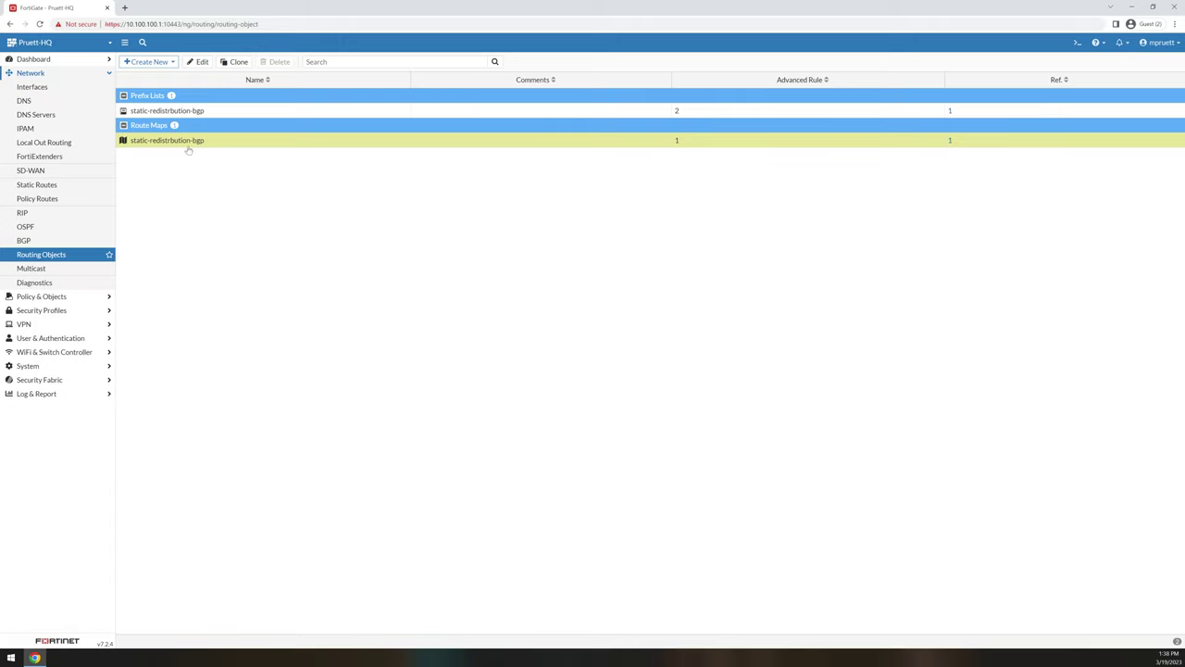
Step: Open the Multicast settings, switch Multicast Routing on to view its options, and switch it back off without applying
left_click(41, 267)
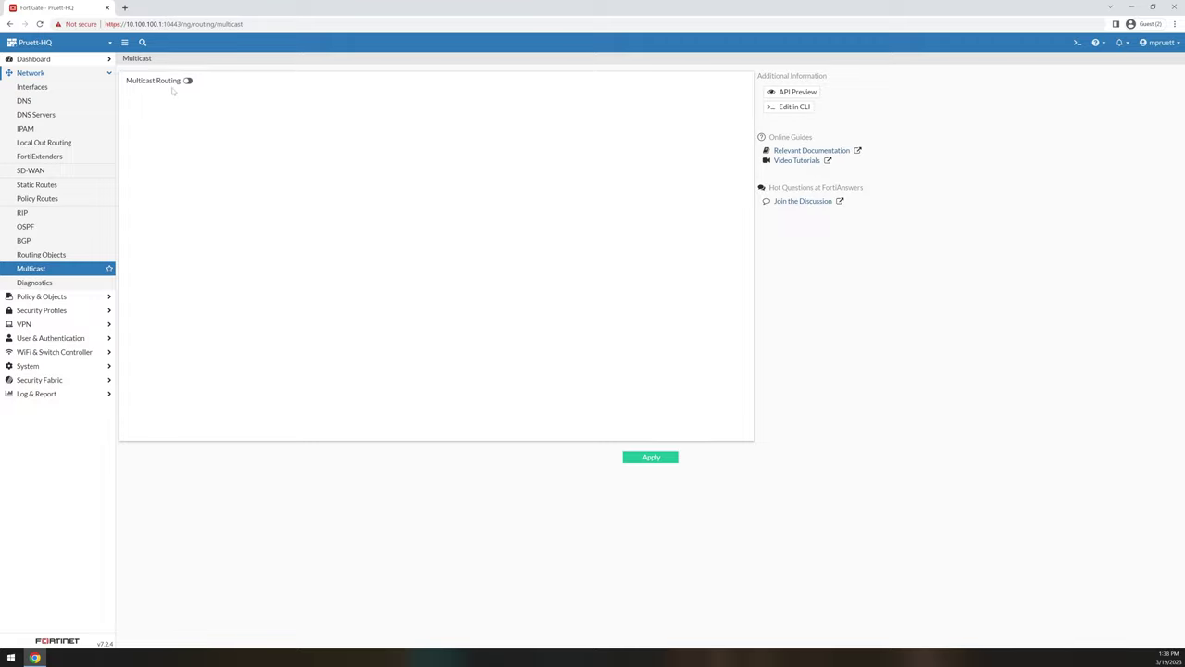
left_click(187, 81)
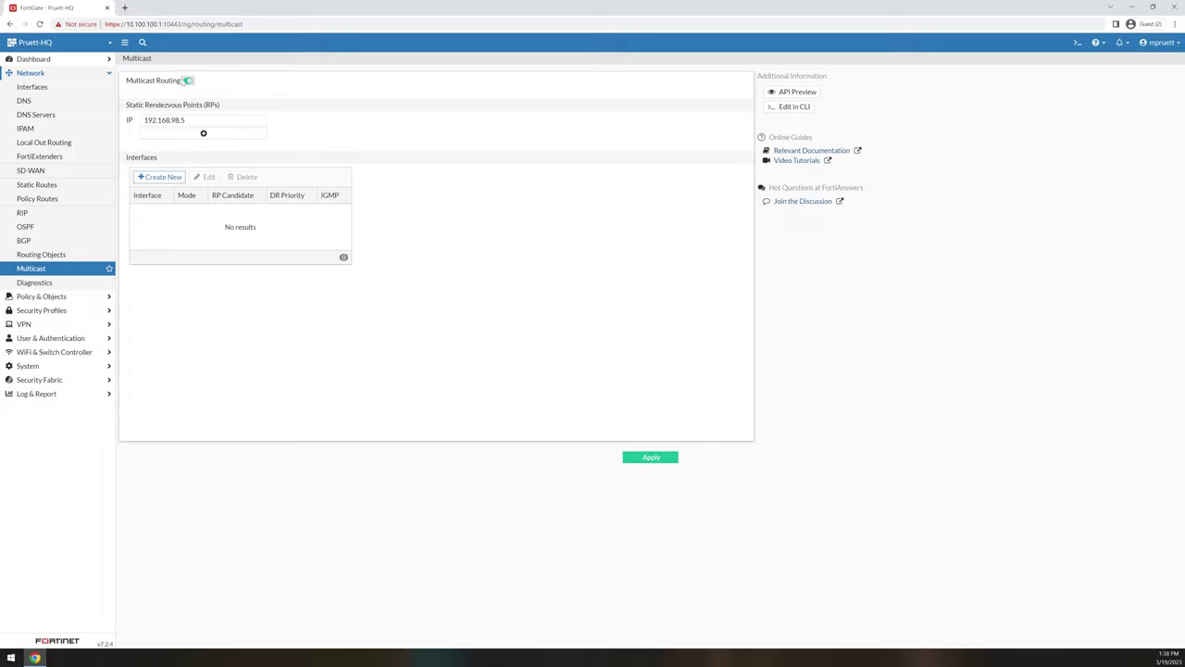
left_click(187, 81)
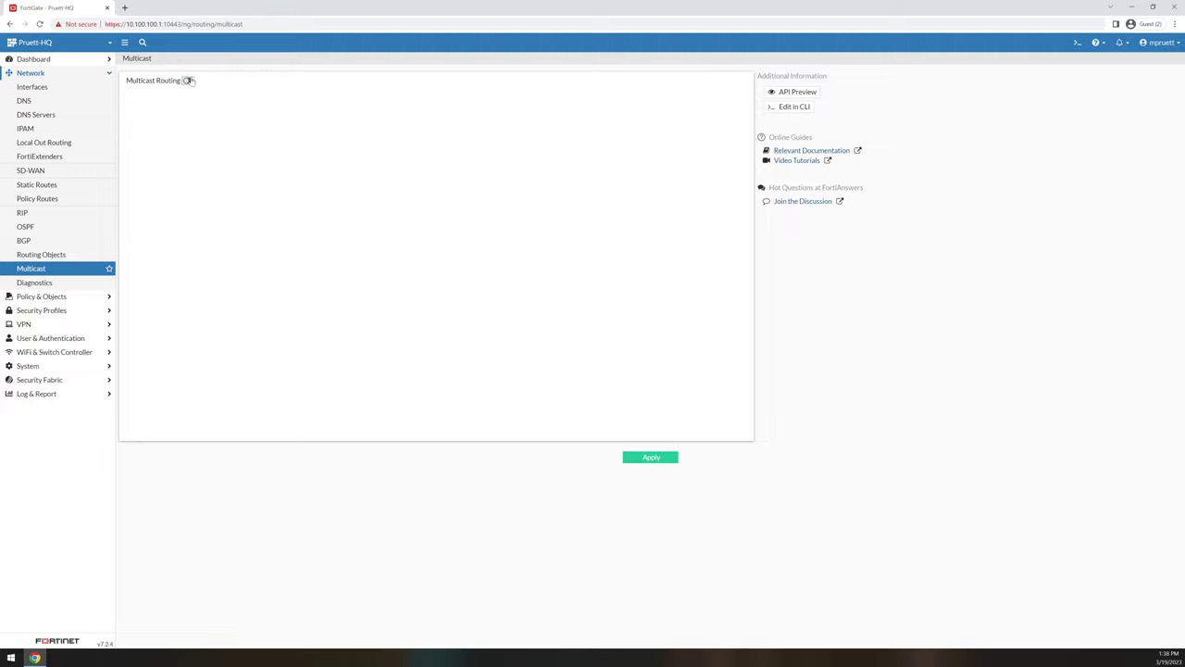
Step: Review the Packet Capture and Debug Flow diagnostics, briefly revealing the Debug Flow filter options
left_click(70, 282)
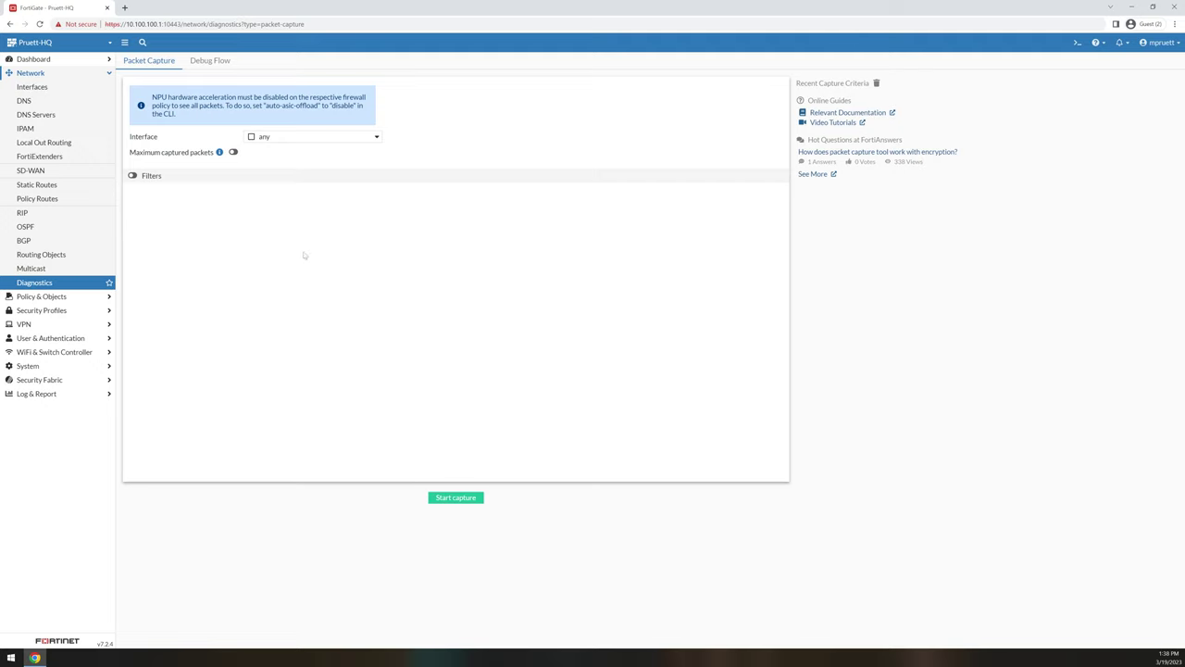
left_click(212, 61)
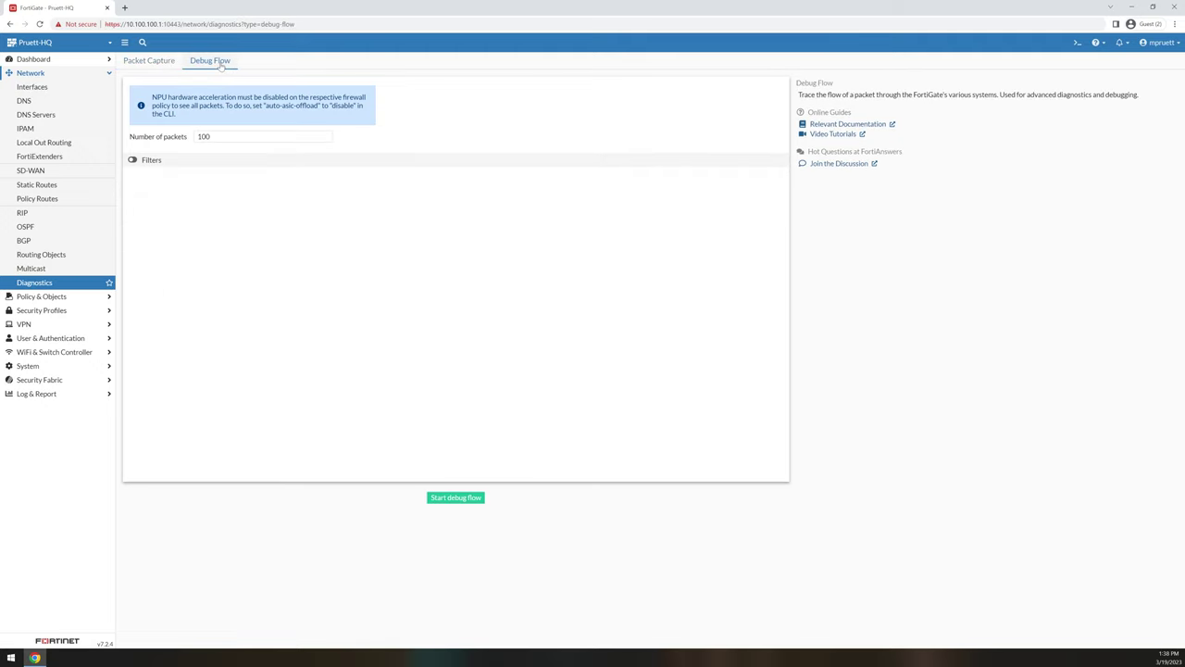
left_click(134, 160)
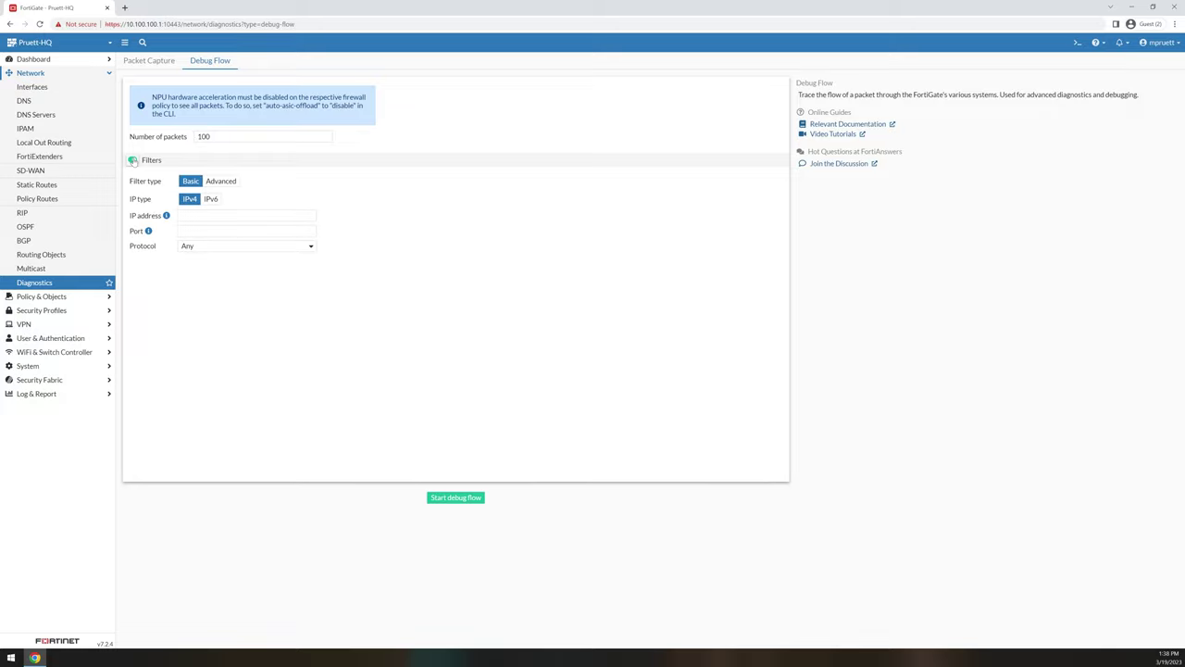
left_click(133, 160)
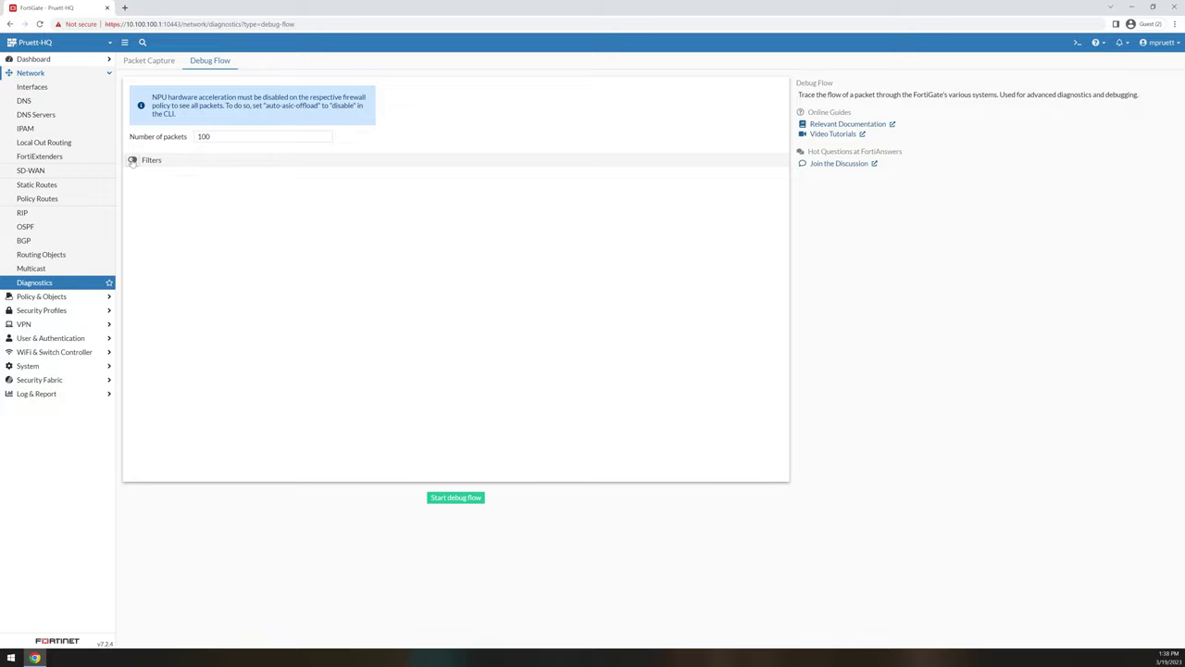
left_click(146, 61)
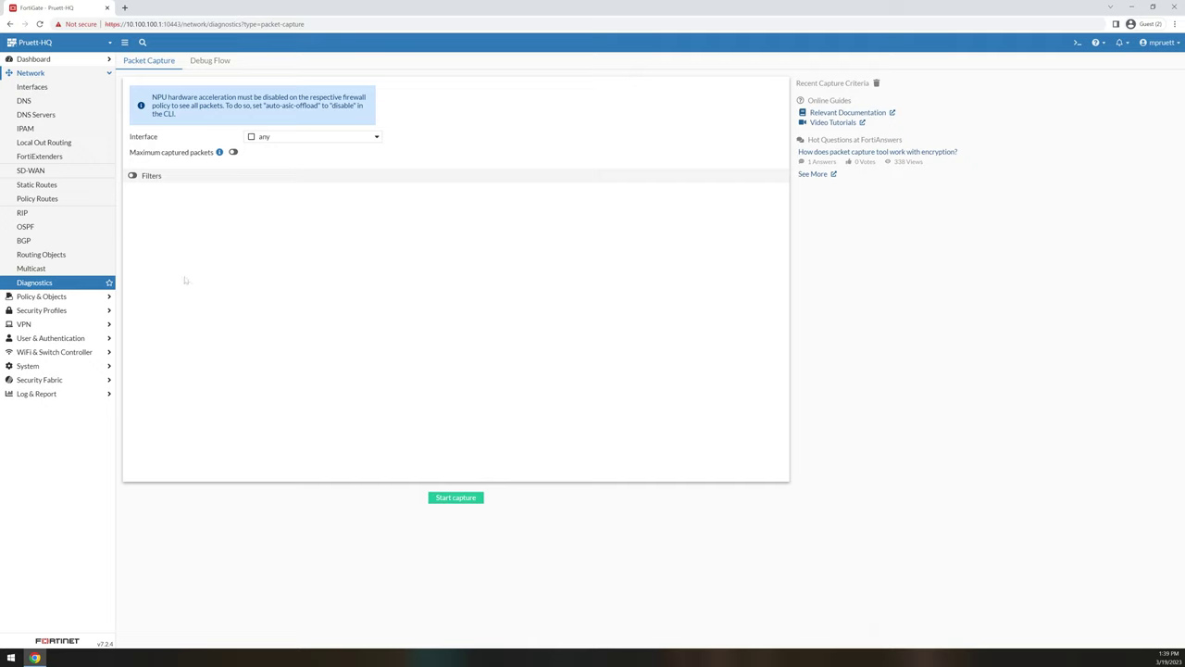
Step: Open the firewall policies and inspect the rules under INSIDE to OCISO and INSIDE to OUTSIDE
left_click(46, 297)
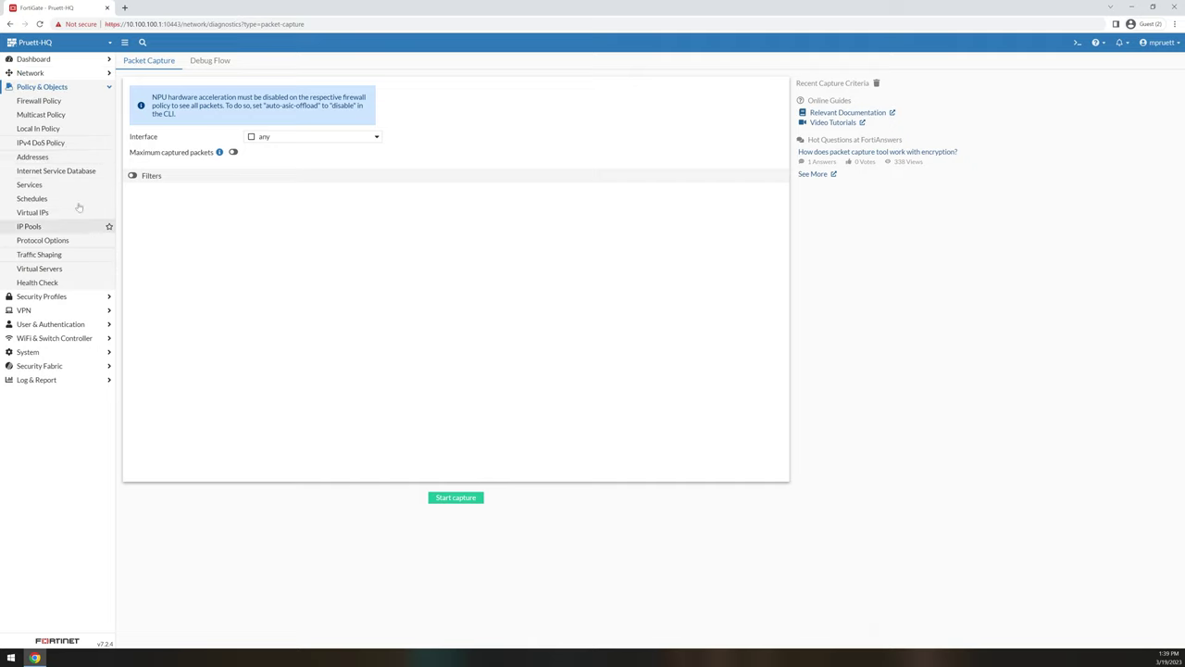
left_click(41, 100)
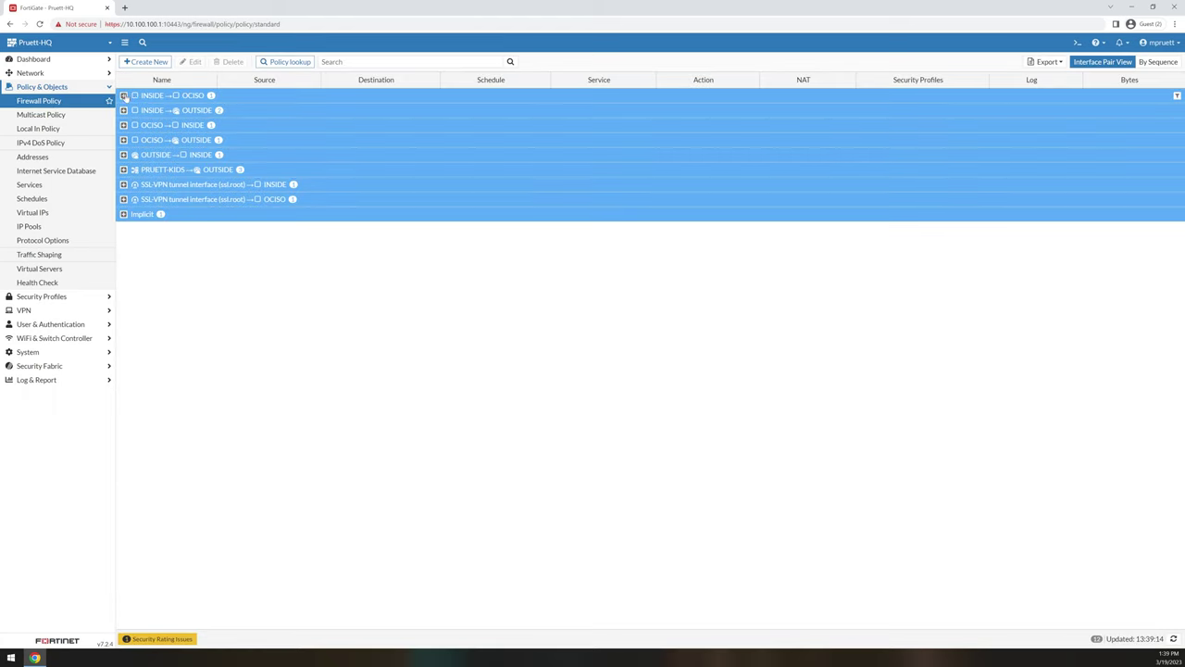
left_click(123, 95)
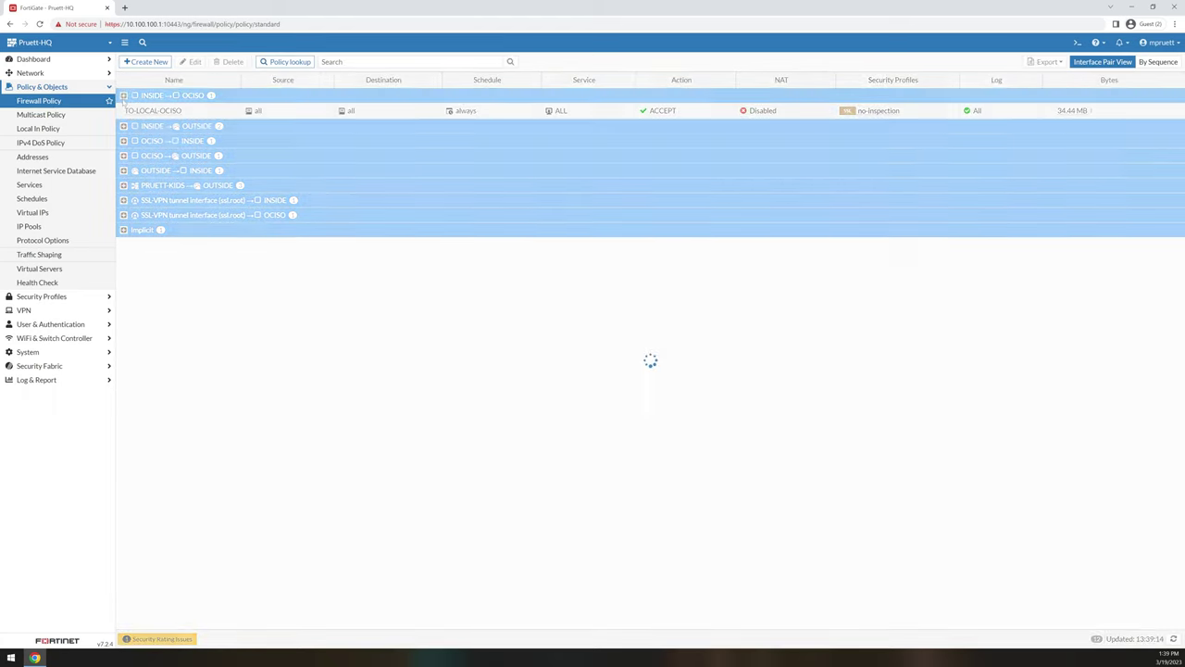
left_click(123, 110)
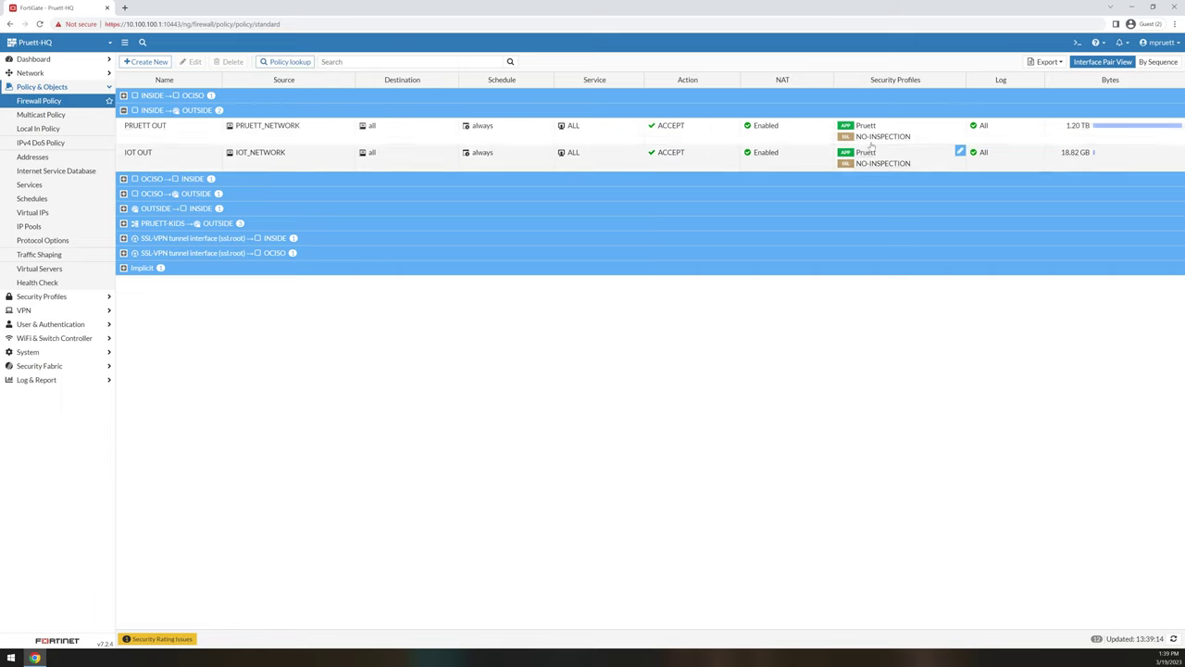
left_click(123, 110)
Step: View the Multicast, Local In and IPv4 DoS policy pages, highlighting the AT&T Fiber (wan1) HTTP entry among the local-in policies
left_click(41, 114)
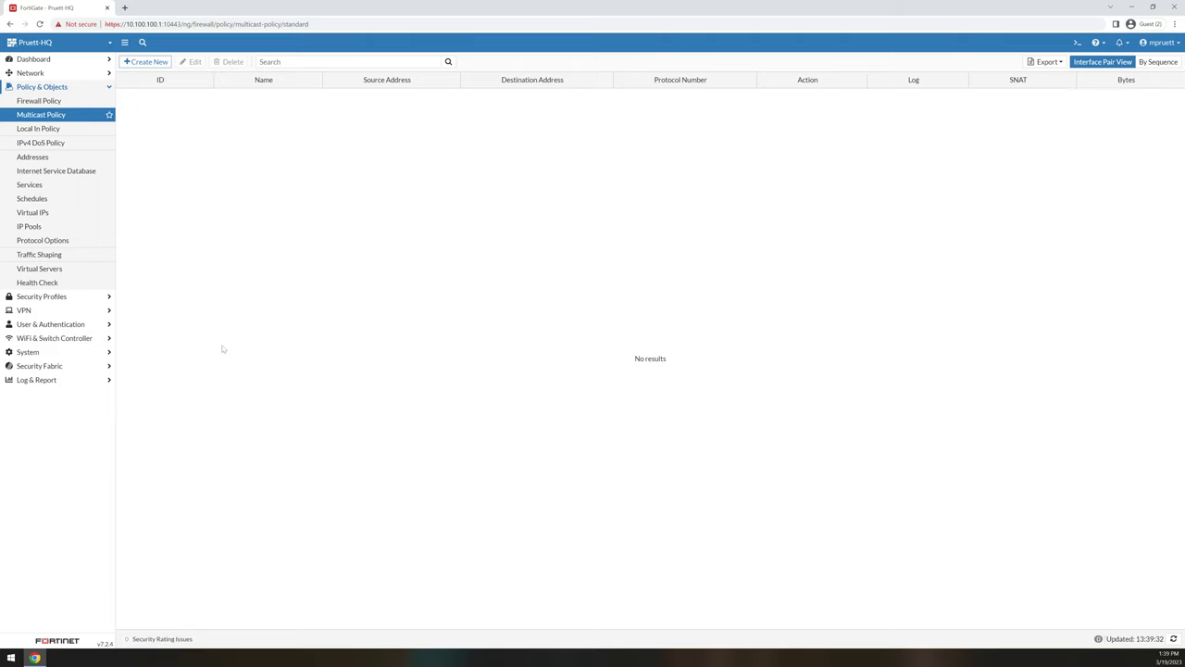
left_click(42, 129)
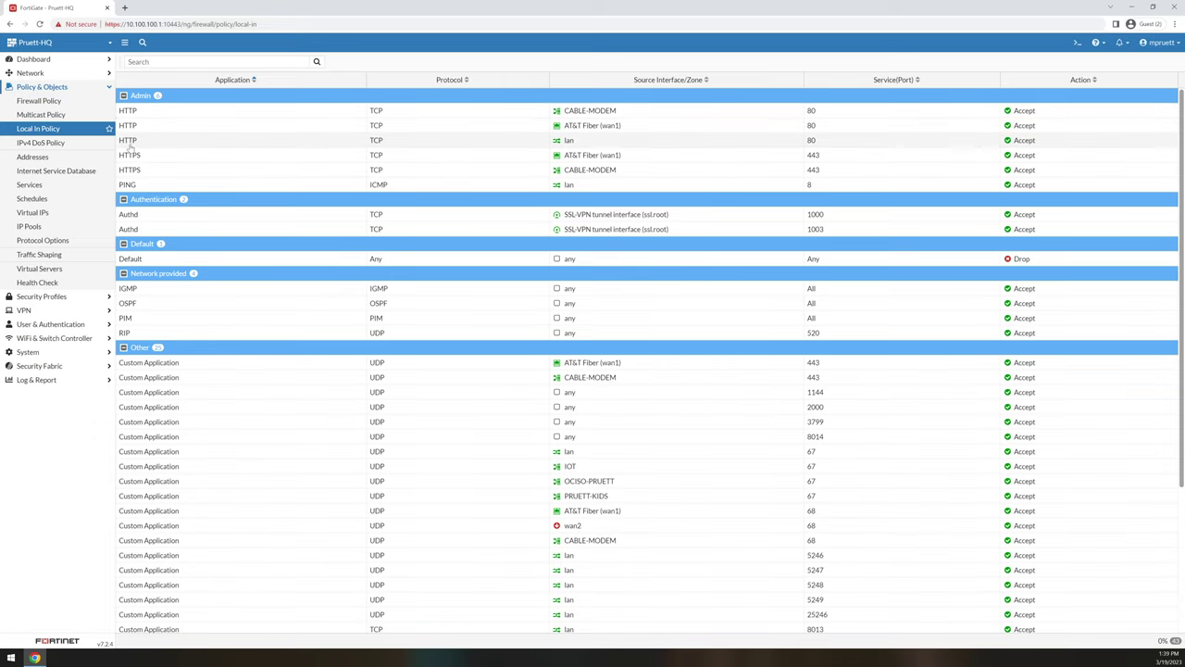
left_click(525, 115)
left_click(289, 132)
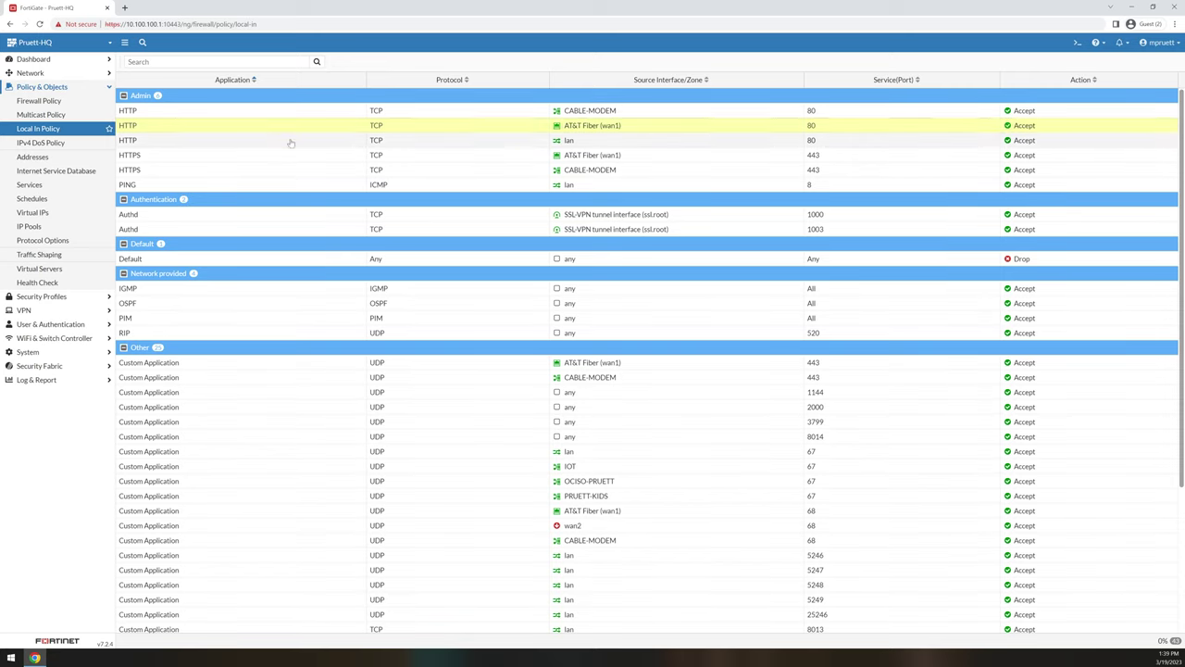
left_click(57, 145)
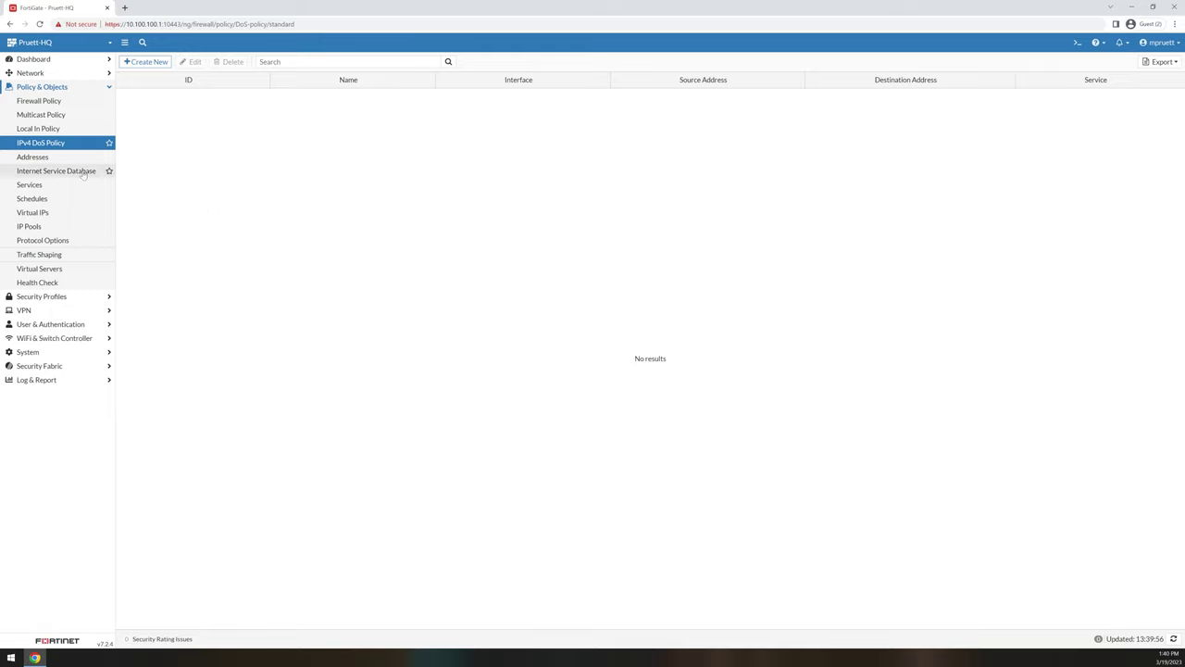
Step: Open the address objects and examine the IP Range/Subnet entries, including 208.67.222.222/32 and 495-CAMERAS
left_click(37, 156)
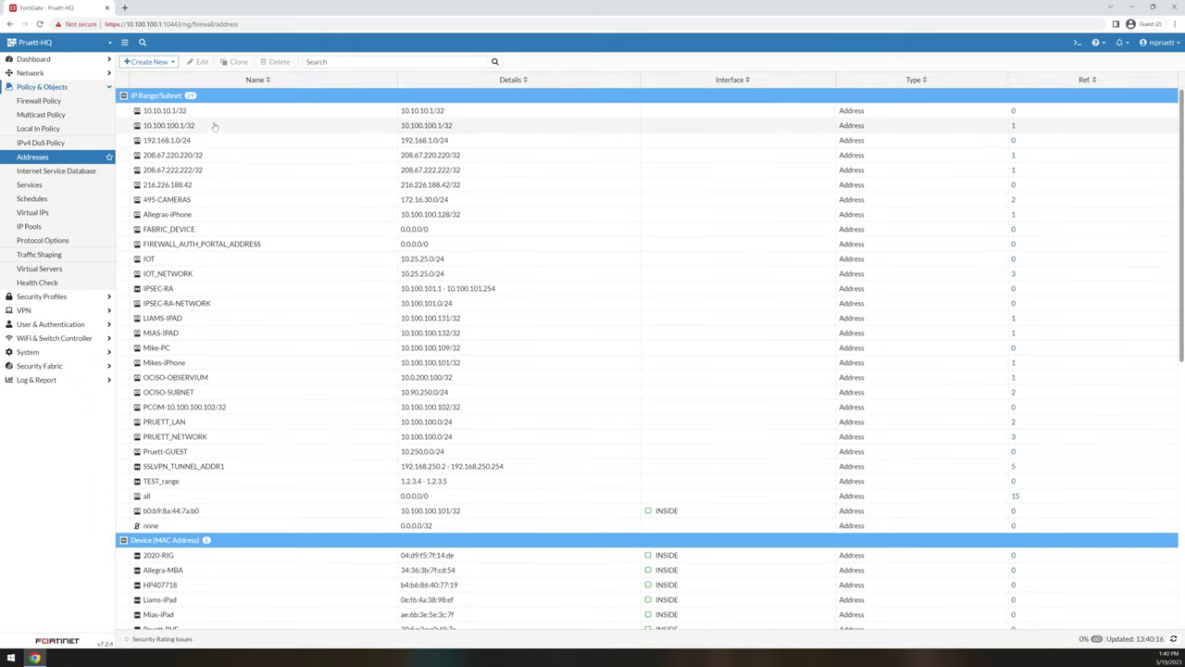
left_click(320, 198)
left_click(260, 170)
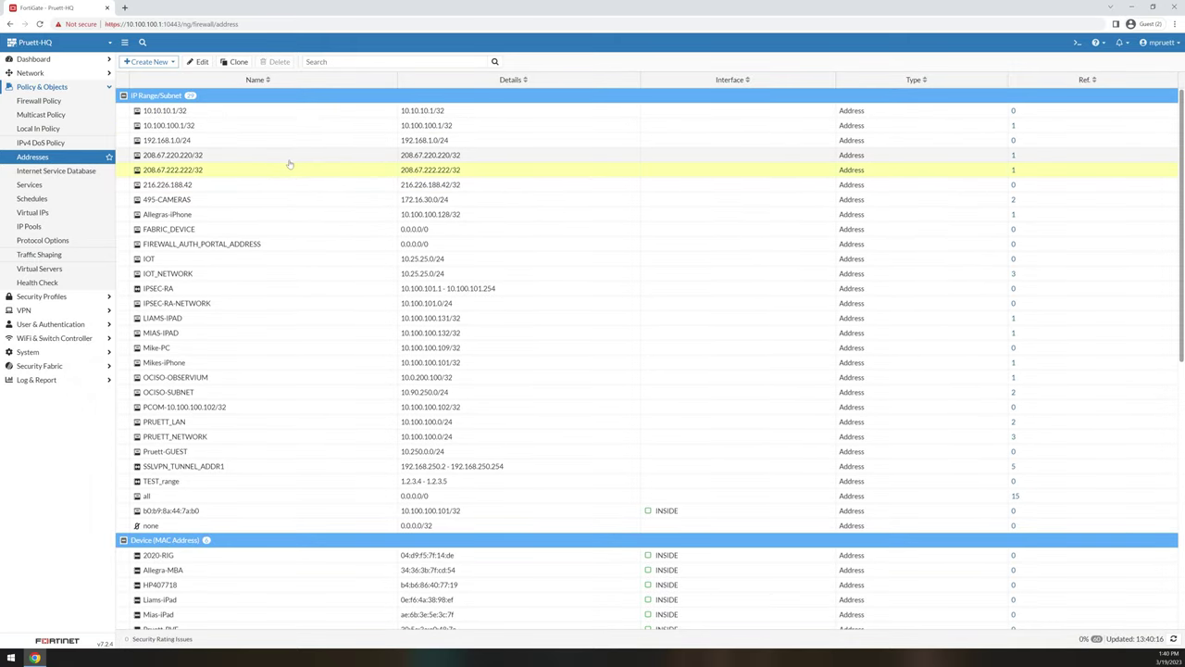
left_click(254, 198)
Step: Open the Internet Service Database and examine the predefined internet services from the Adobe entries down to the Amazon entries
left_click(74, 172)
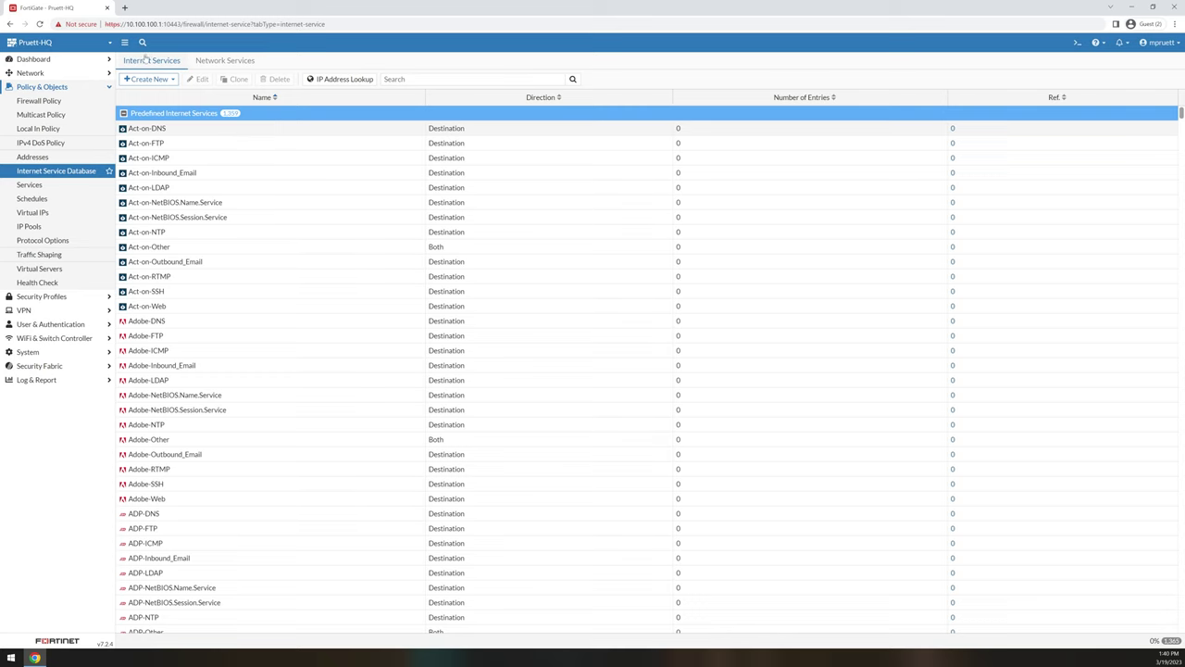
left_click(210, 61)
left_click(148, 61)
left_click(276, 351)
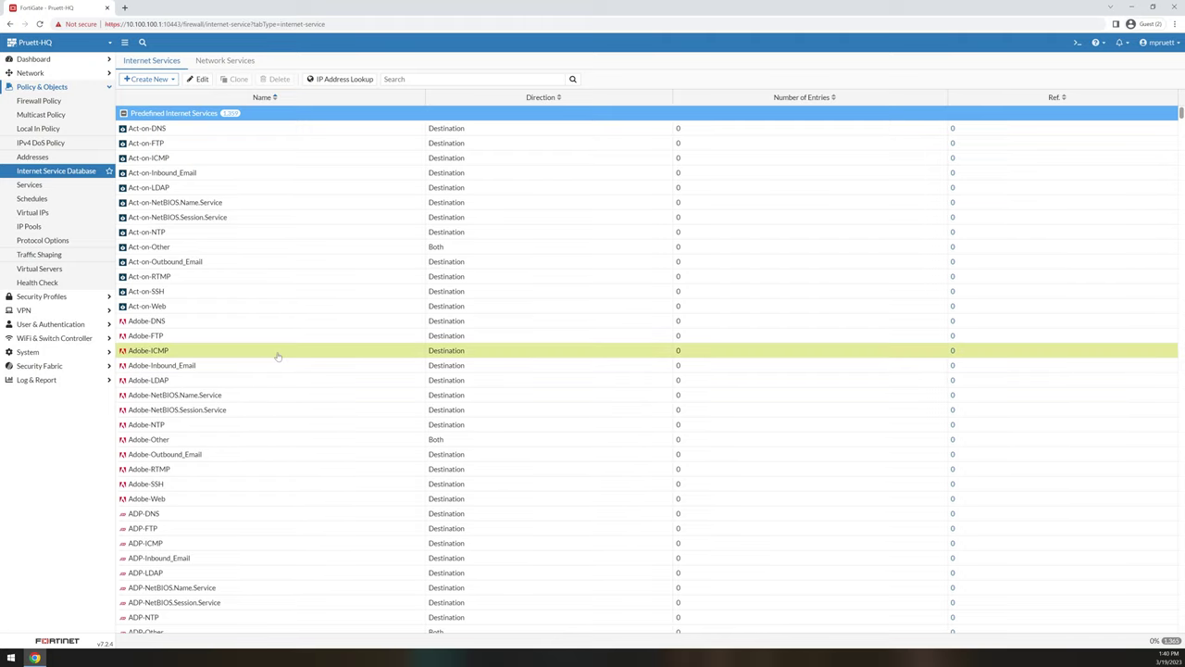
left_click(194, 324)
mouse_move(153, 326)
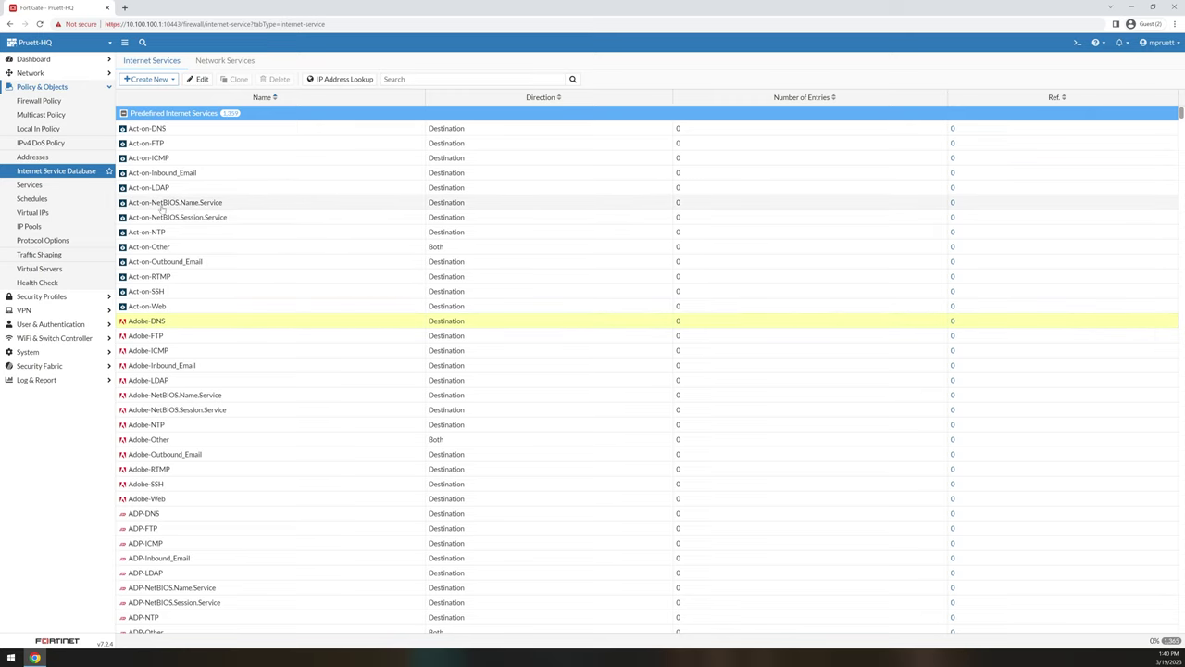
scroll(222, 286, "down", 5)
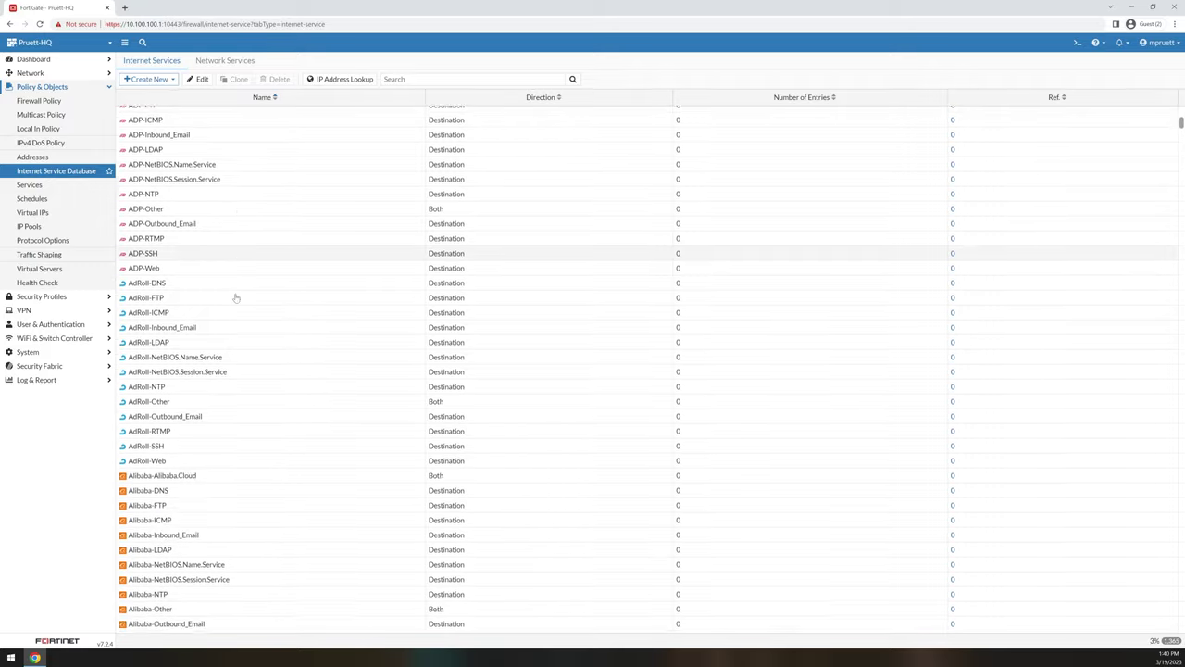
scroll(236, 297, "down", 3)
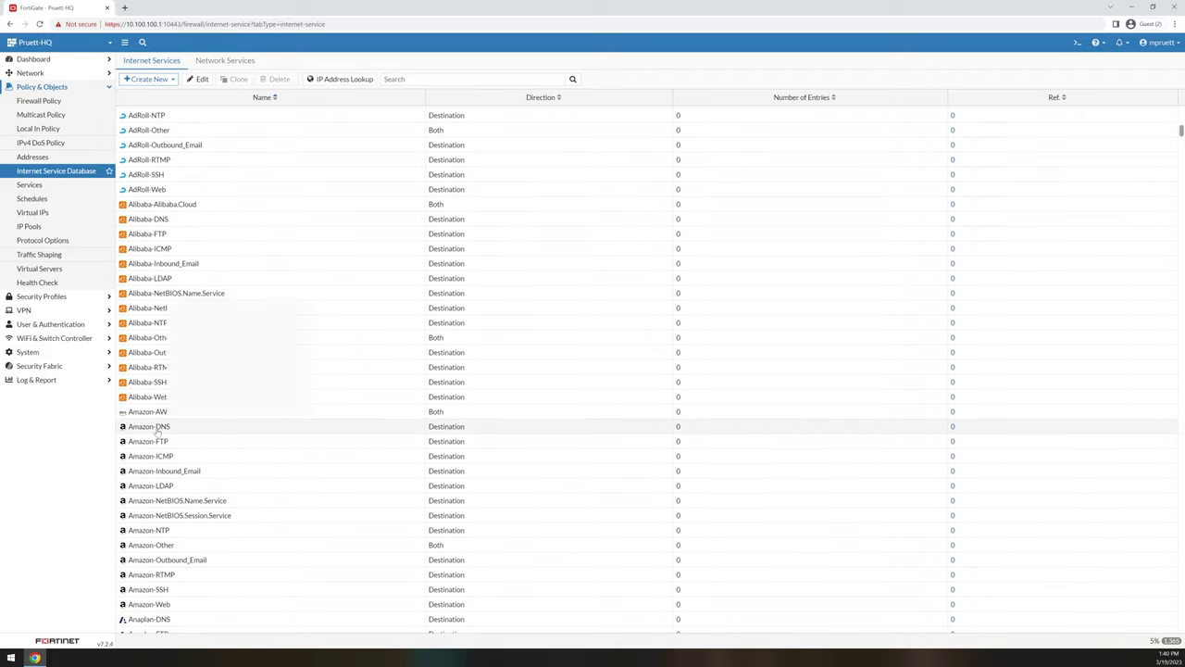
mouse_move(157, 432)
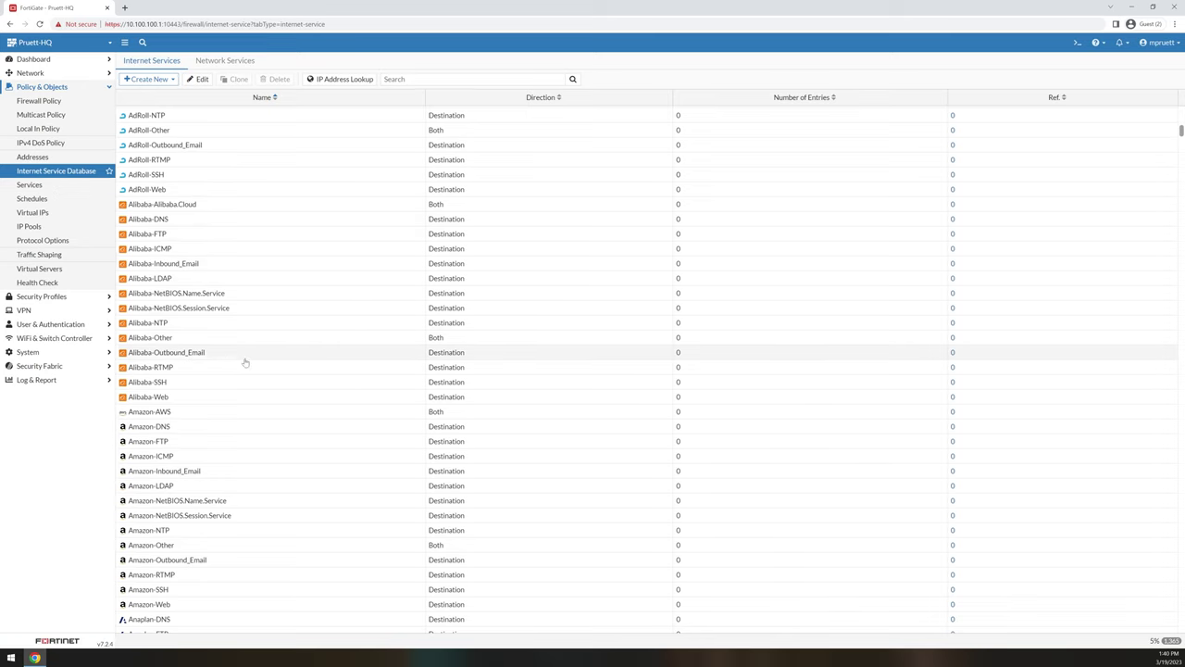
Step: View the Services, Schedules, Virtual IPs and IP Pools pages, highlighting KIDS-SCHEDULE among the recurring schedules
left_click(31, 186)
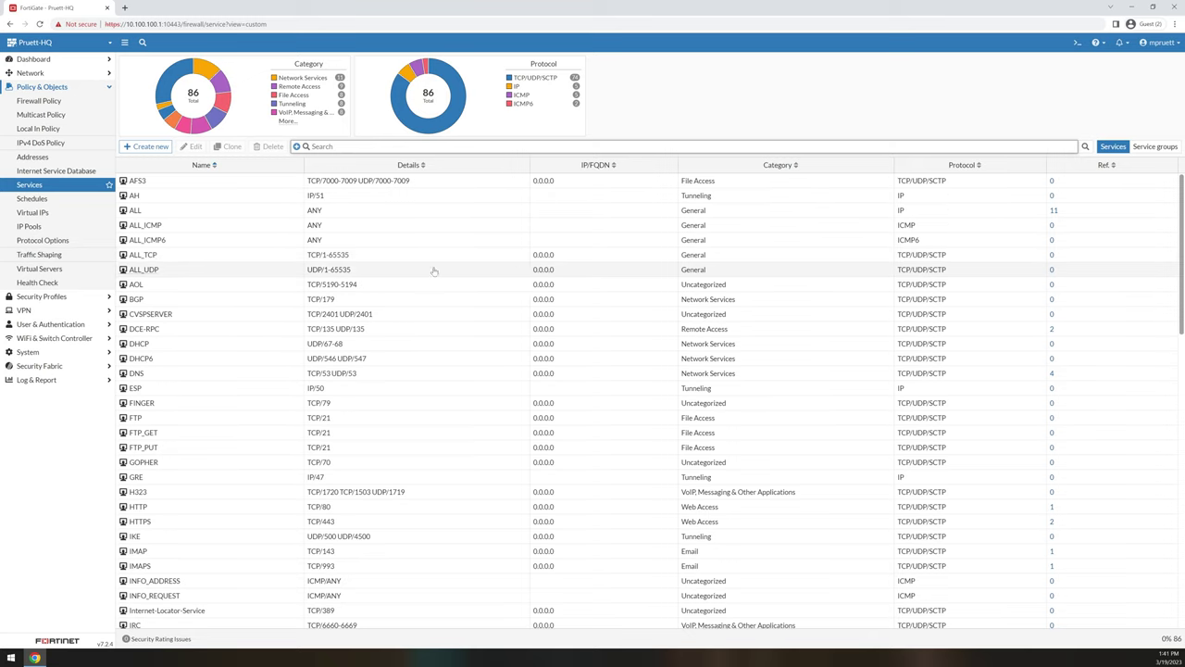
left_click(65, 198)
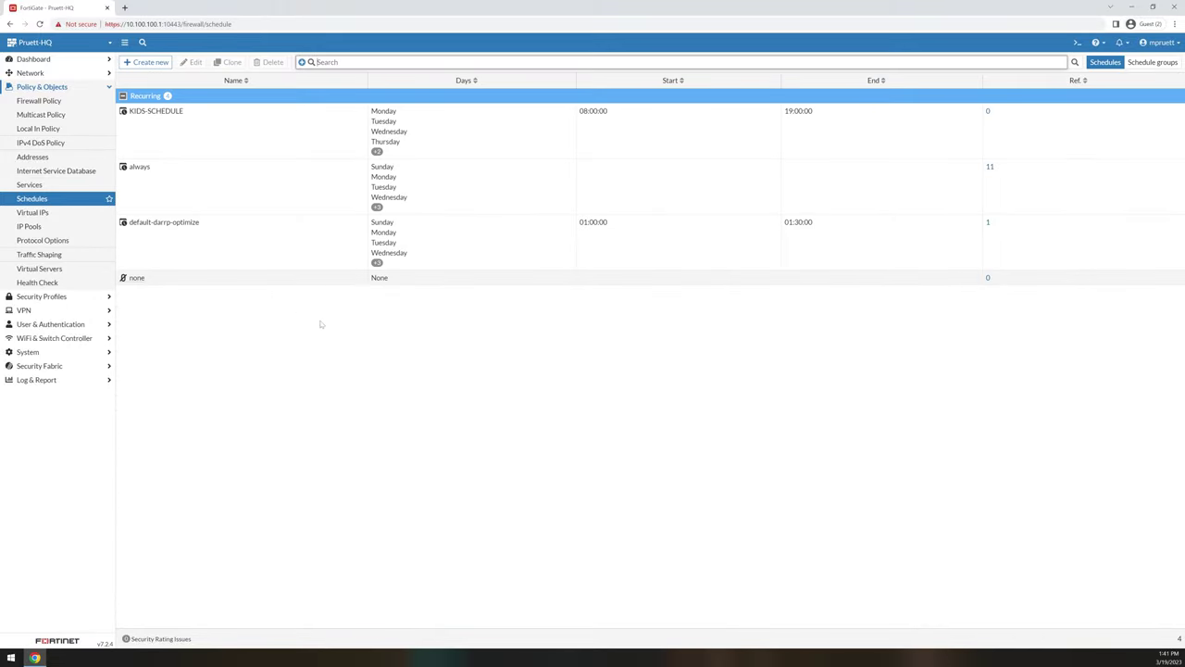
left_click(191, 148)
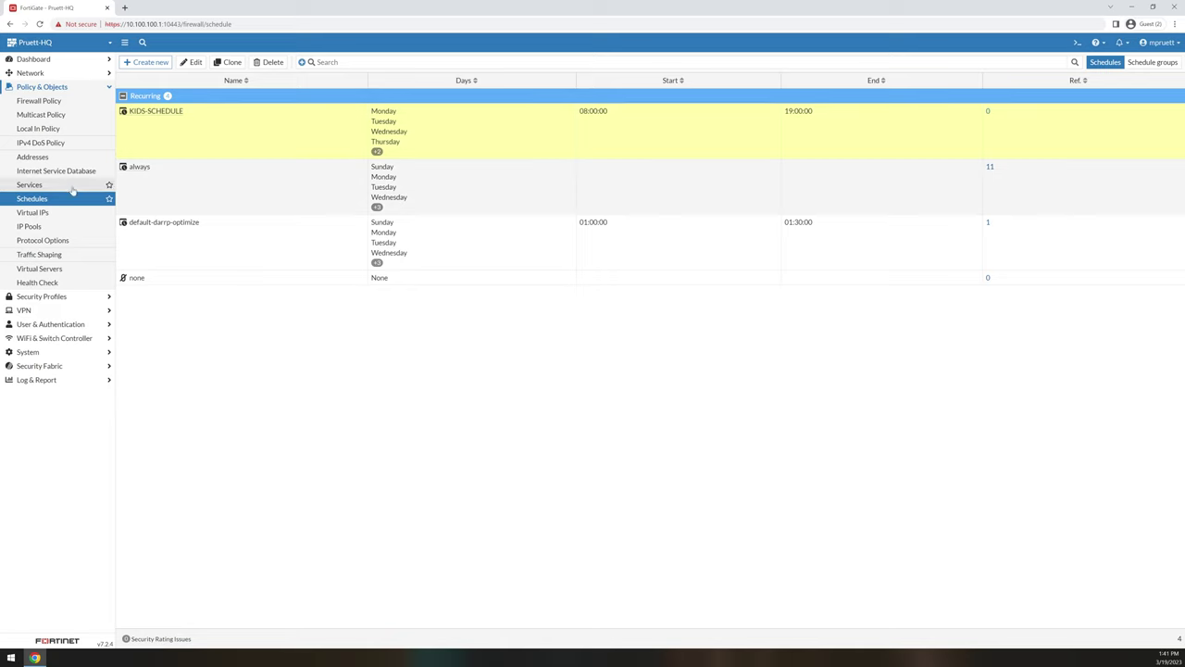
left_click(56, 213)
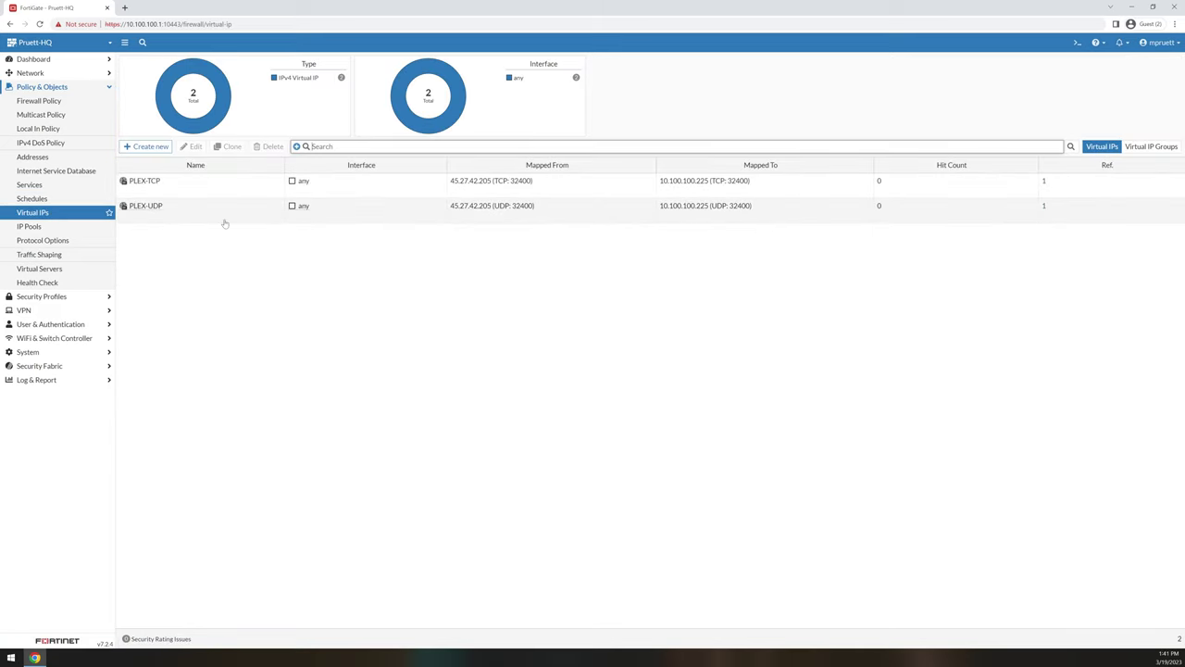
left_click(37, 227)
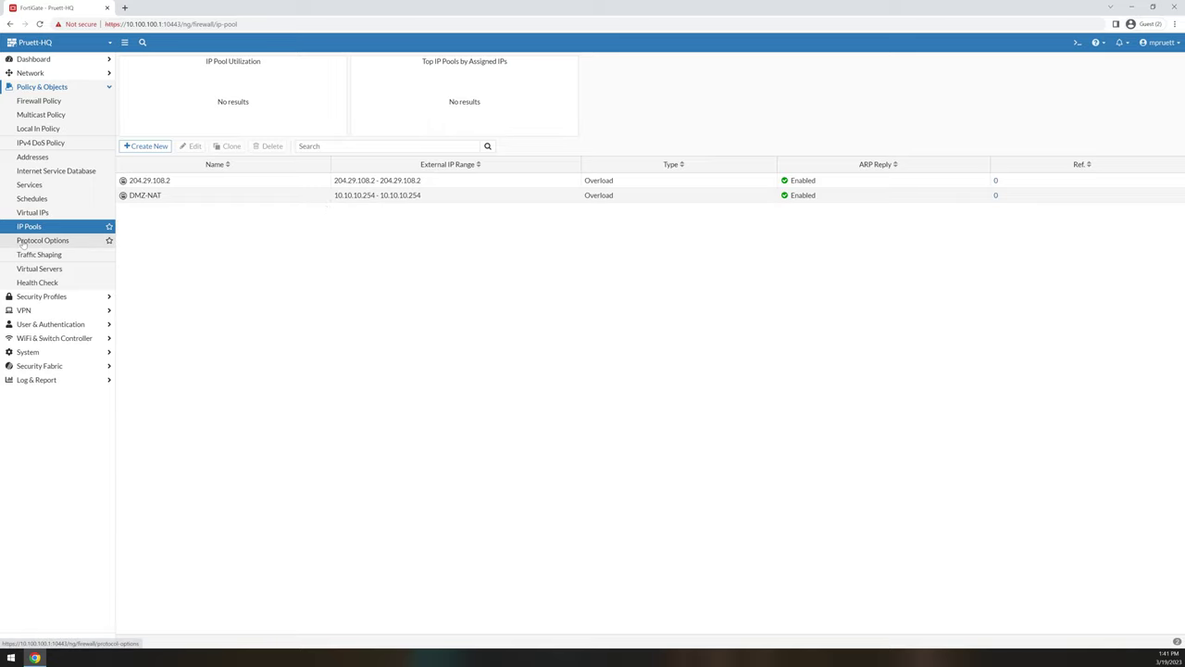
Step: Open the custom-default protocol options profile and inspect its protocol port mapping and common, web and email options
left_click(63, 241)
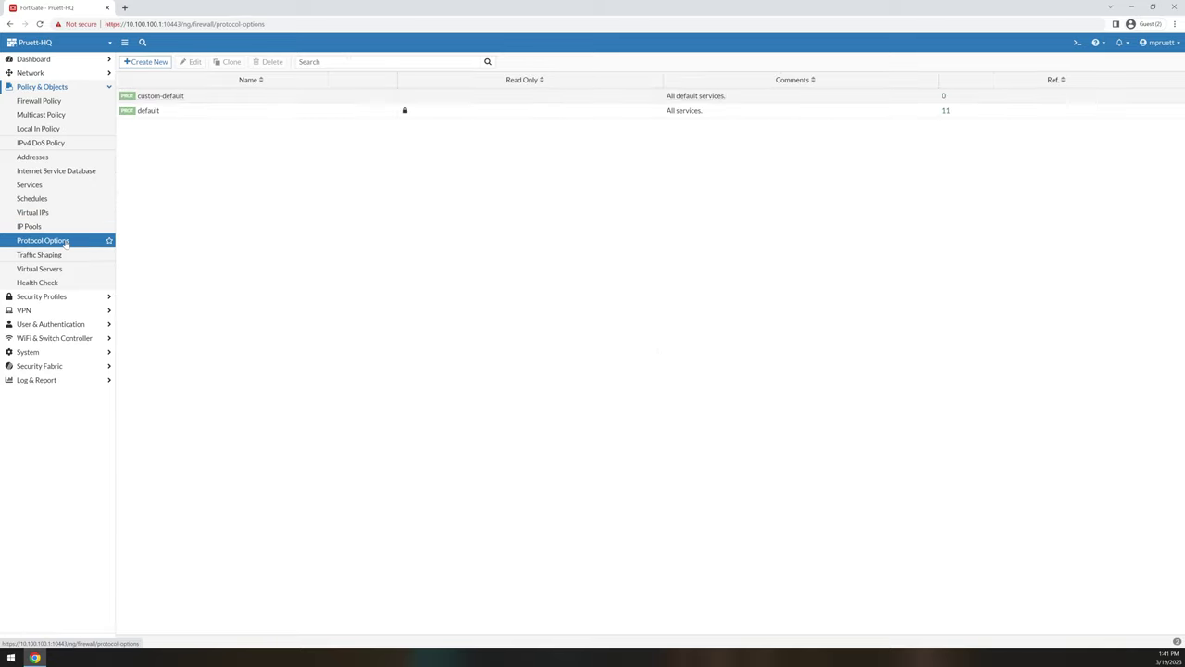
left_click(190, 98)
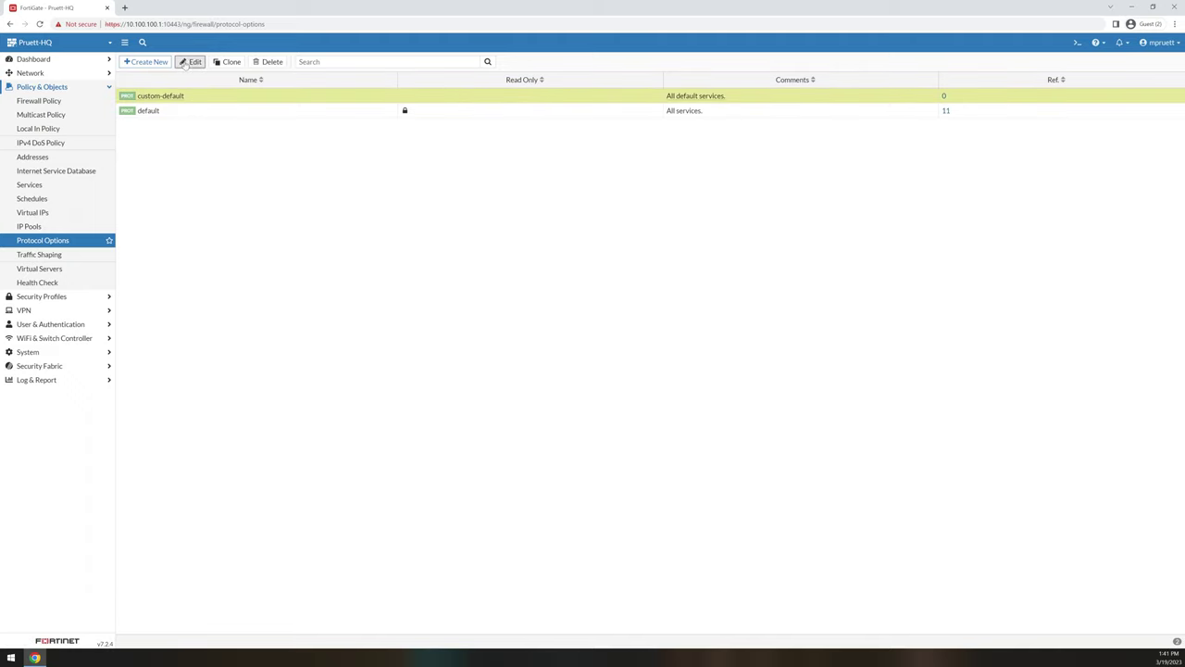
left_click(190, 62)
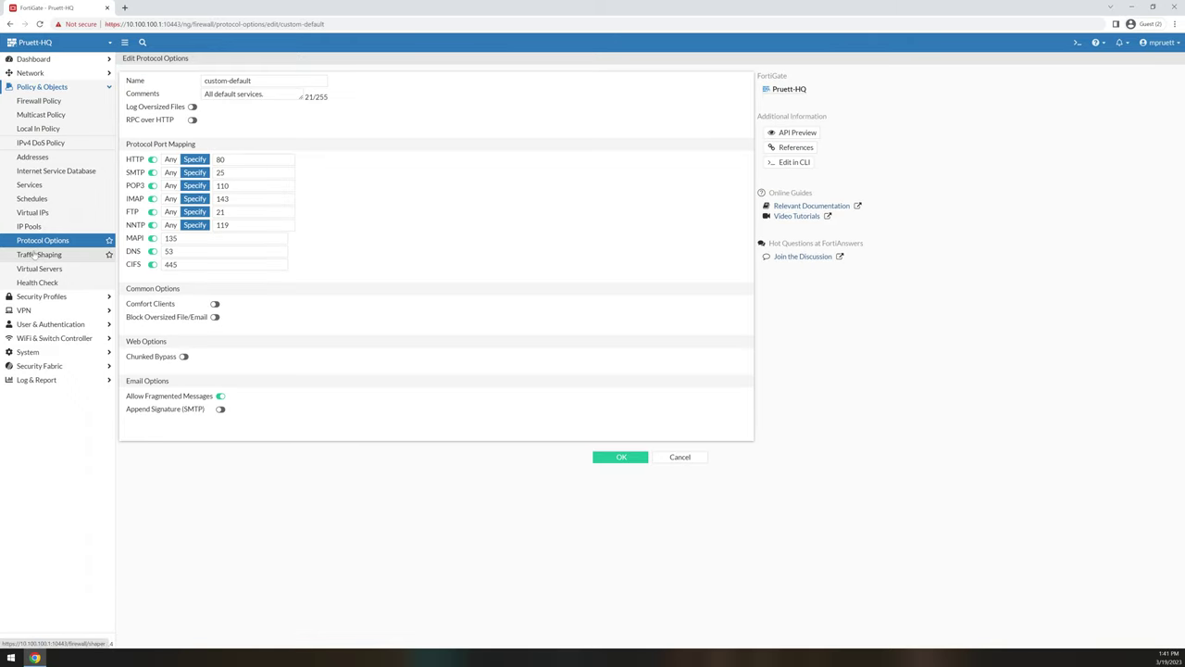
Step: View the traffic shapers, shaping policies and shaping profiles, followed by the Virtual Servers and Health Check pages
left_click(33, 253)
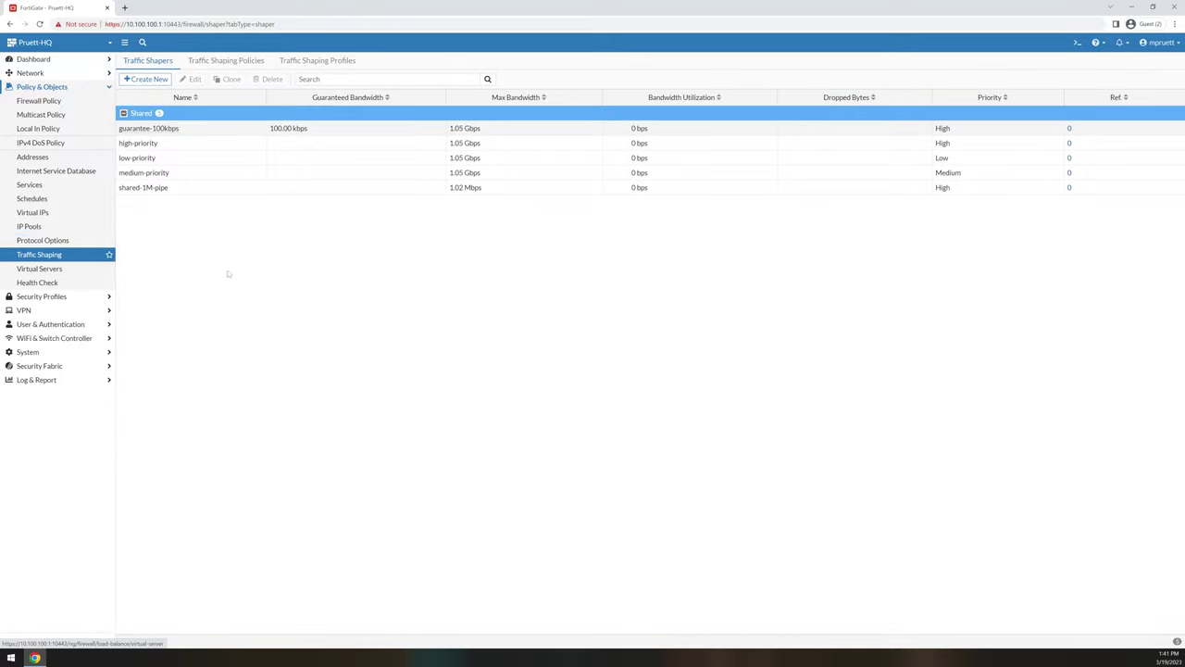
left_click(226, 61)
left_click(329, 65)
left_click(159, 61)
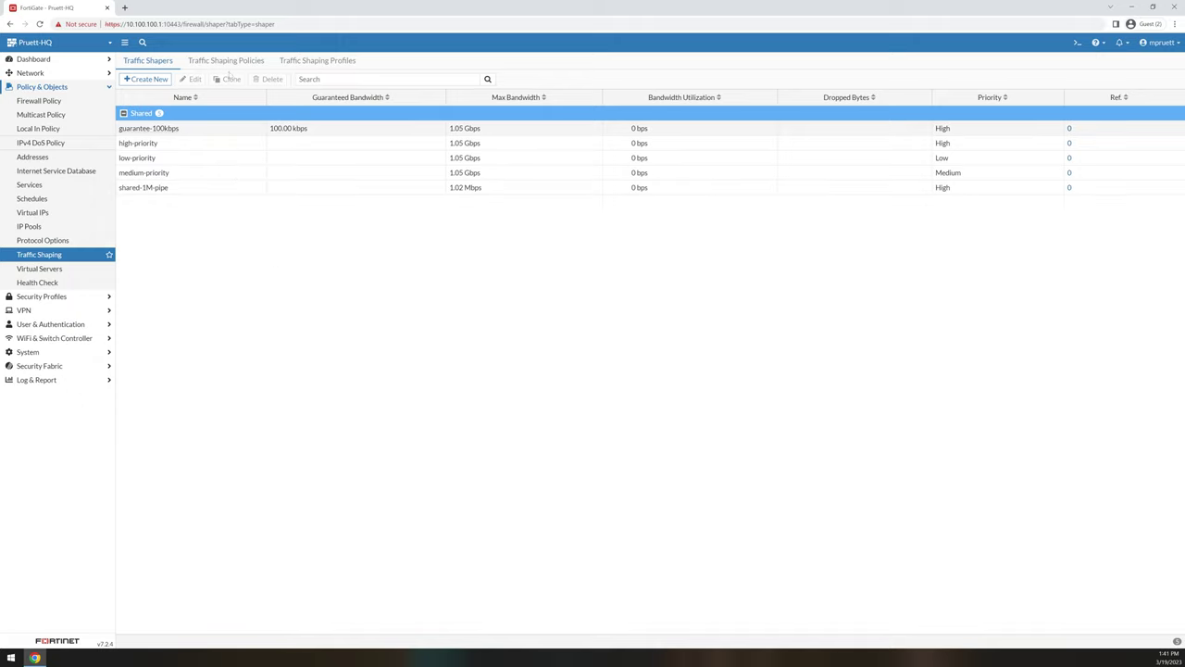
left_click(51, 269)
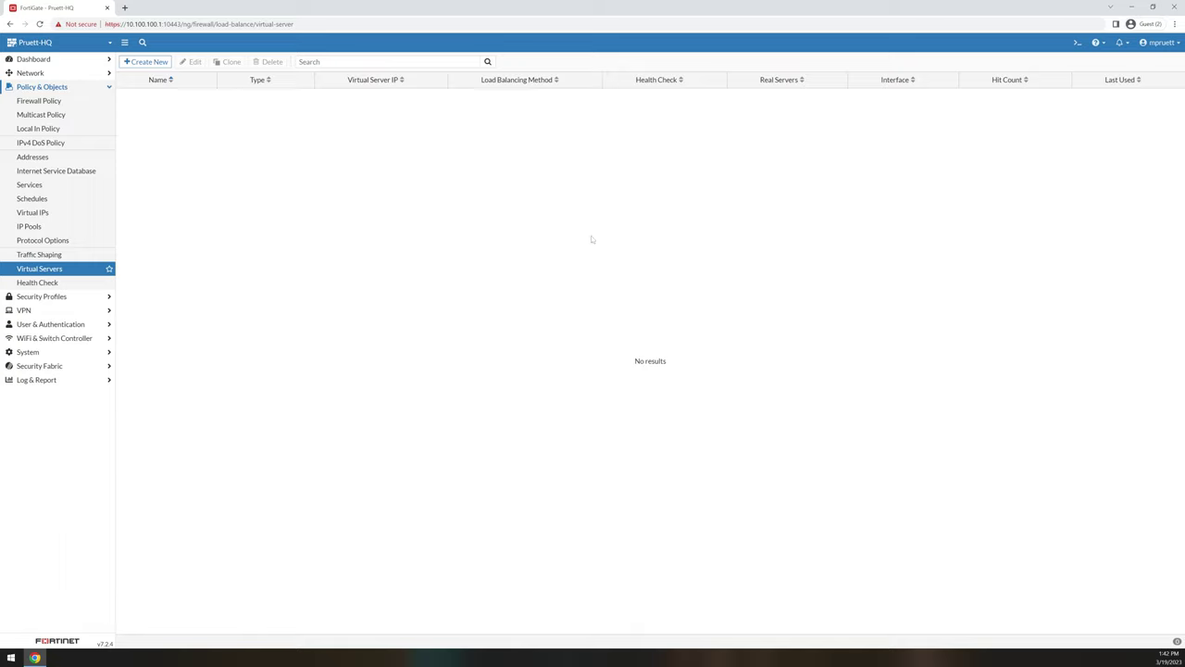
left_click(71, 284)
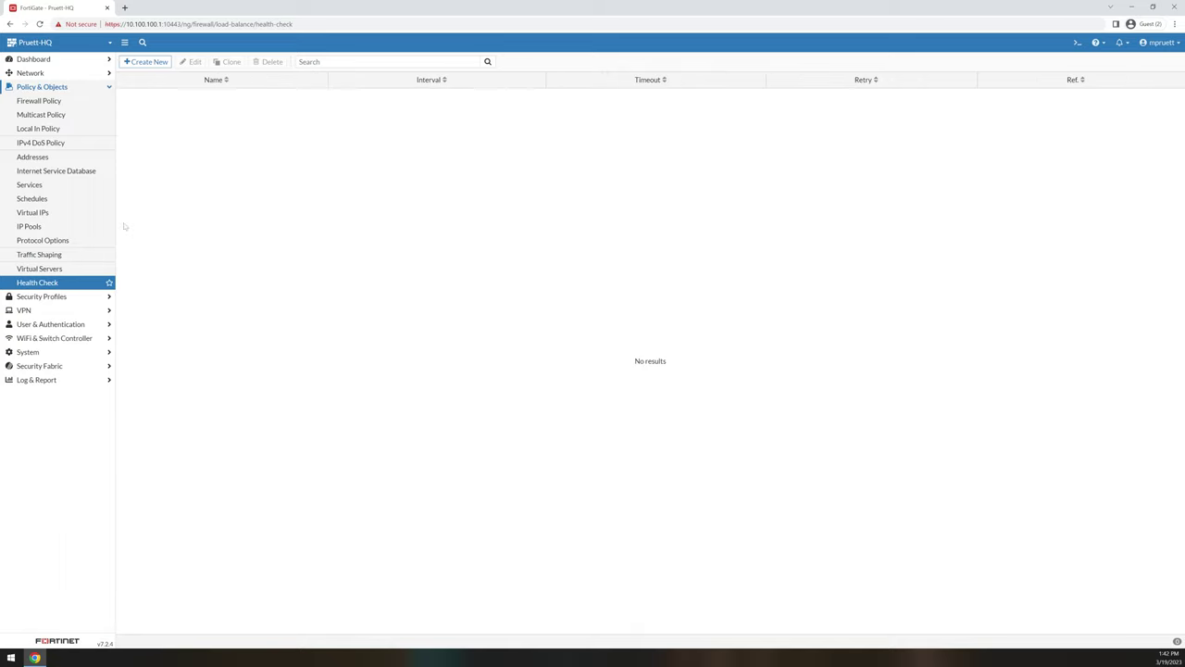
Step: Open the custom antivirus profile listed above default and inspect its inspected protocols, APT protection and outbreak prevention options
left_click(41, 296)
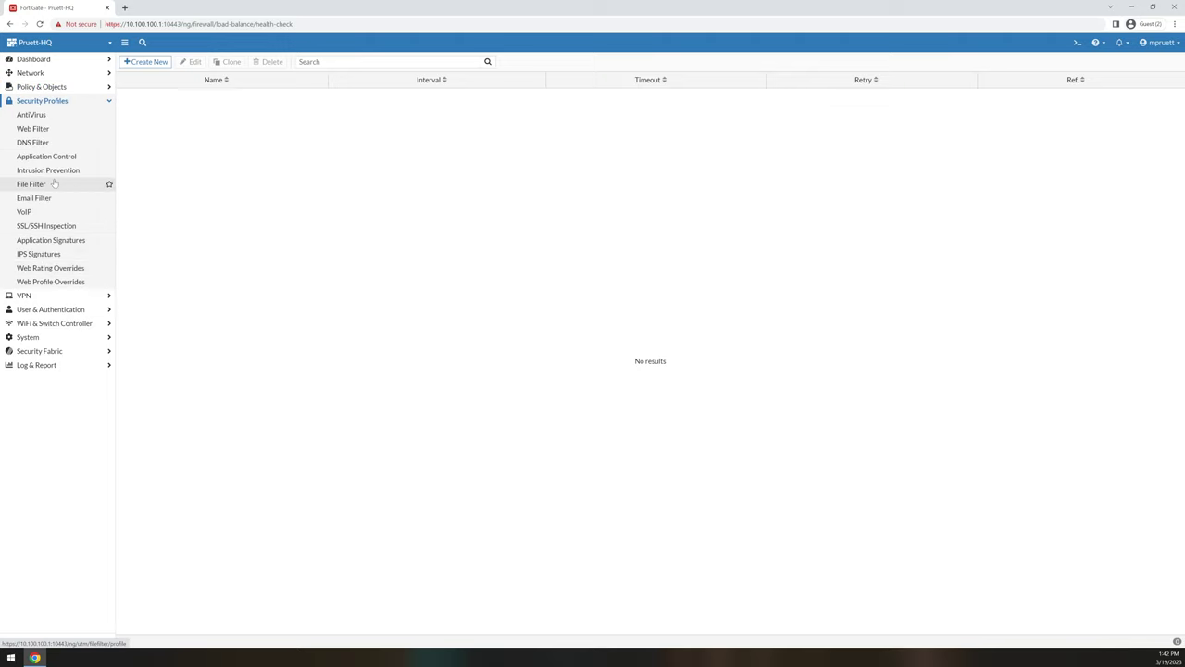
left_click(31, 116)
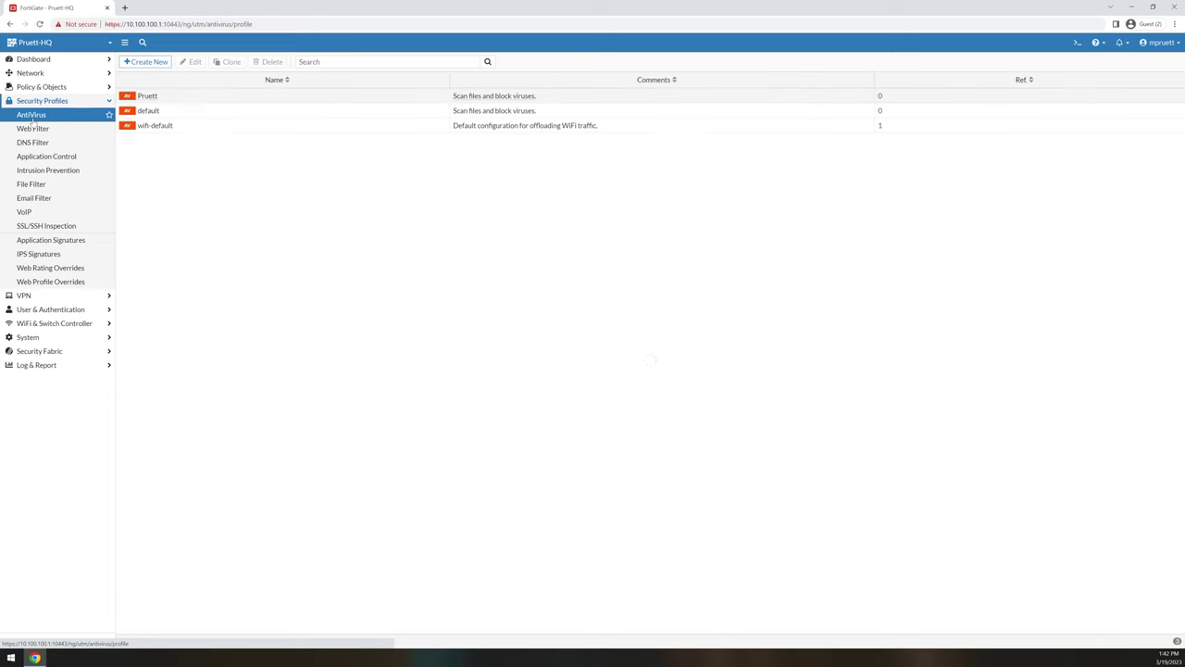
double_click(172, 96)
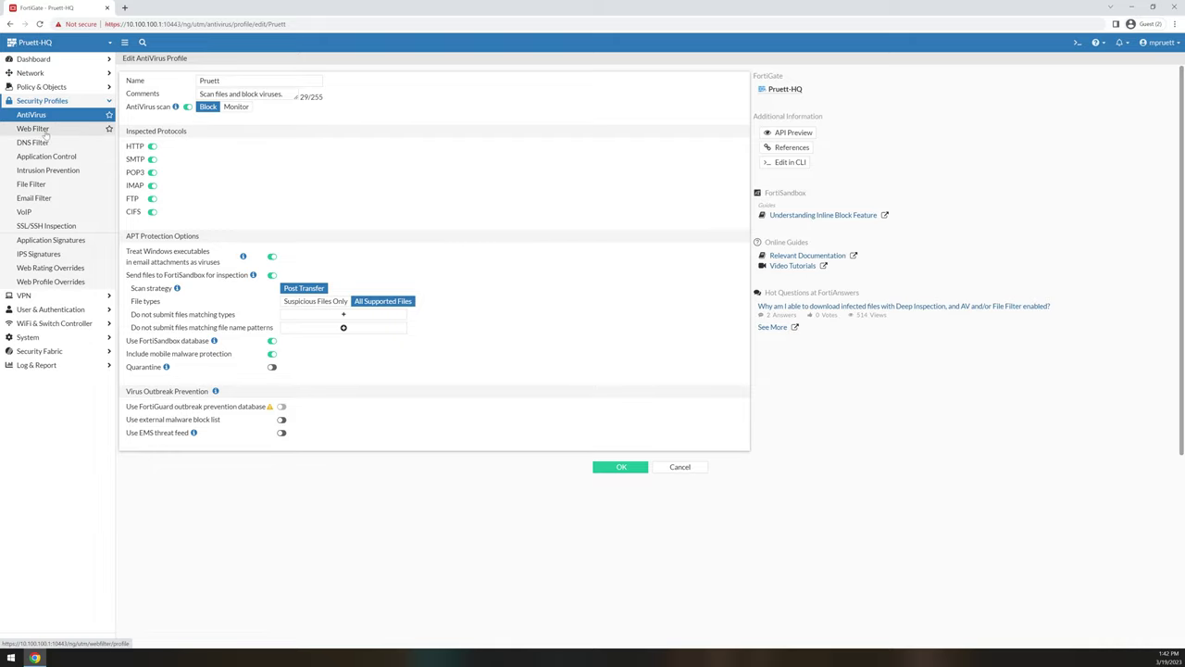
Step: View the web filter profiles, highlighting the custom one below FREE WIFI, and view the DNS filter profiles
left_click(37, 129)
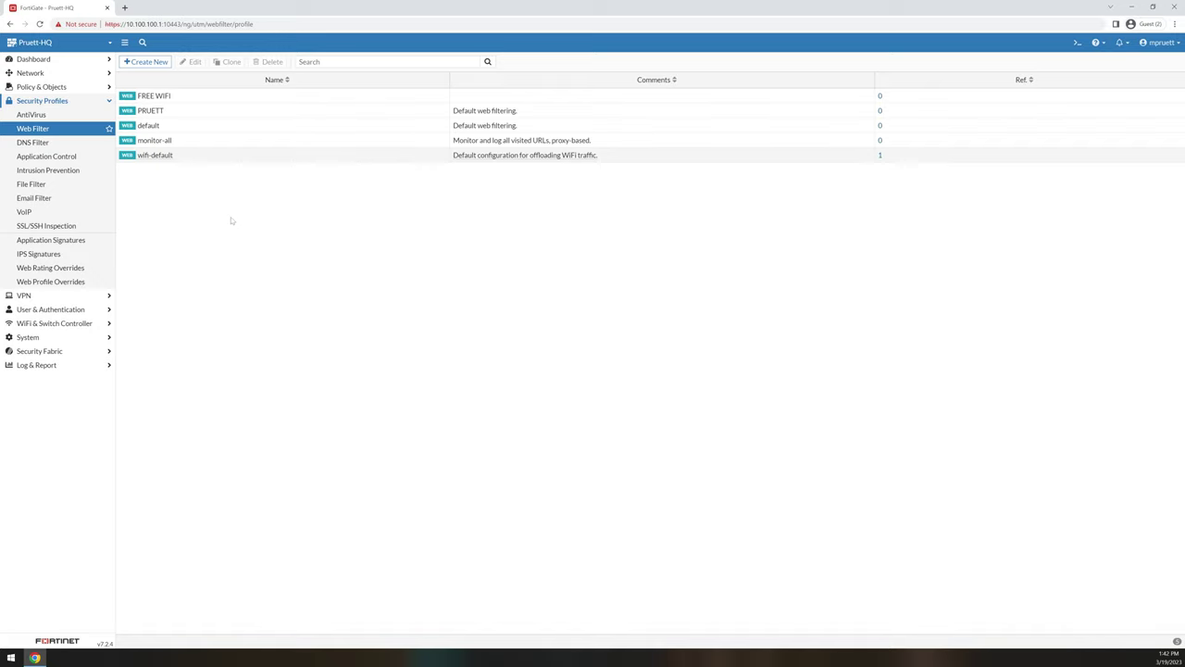
left_click(182, 113)
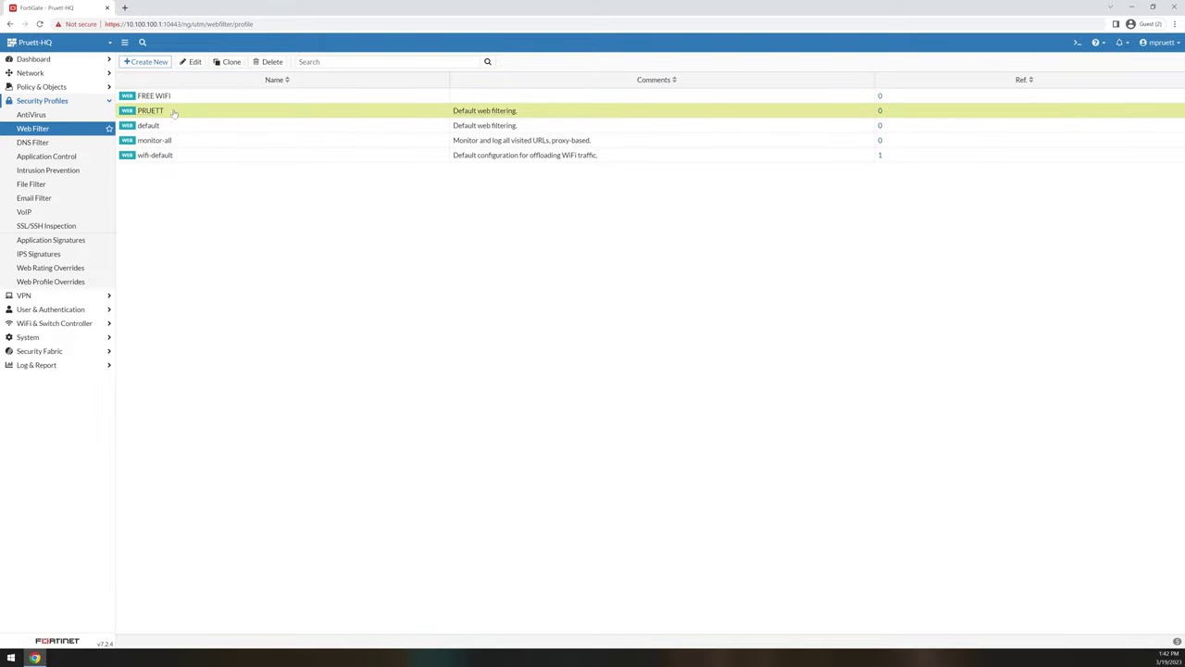
left_click(37, 142)
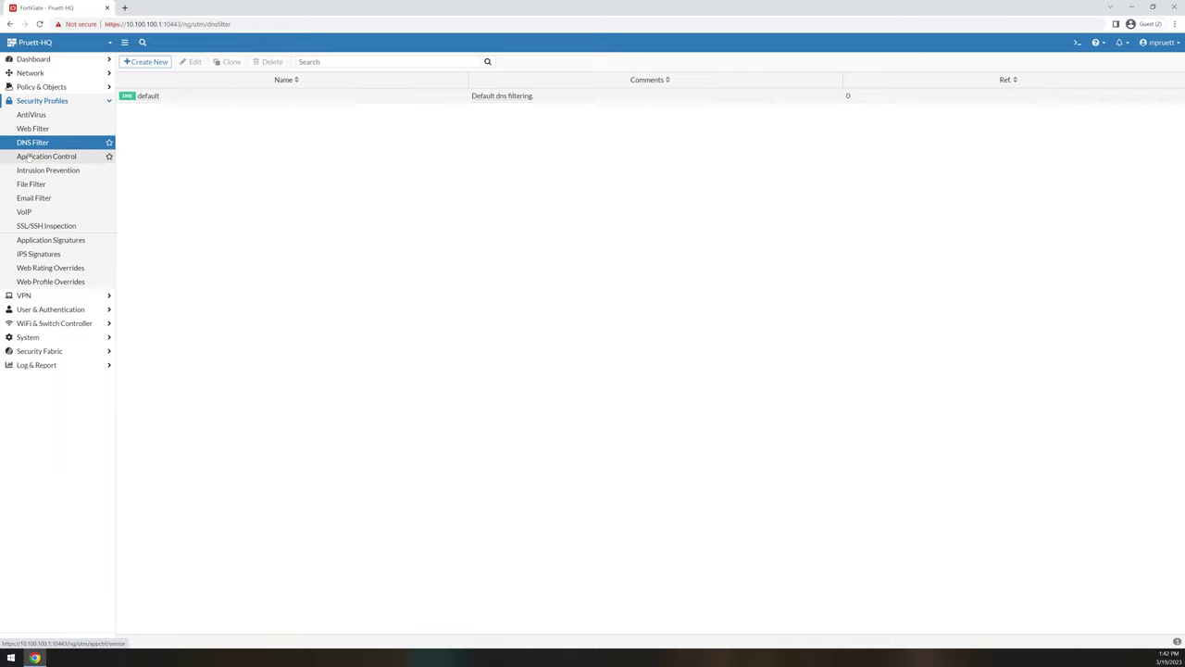
Step: Open the custom application control sensor listed below BASE and inspect its category actions, overrides and options
left_click(31, 157)
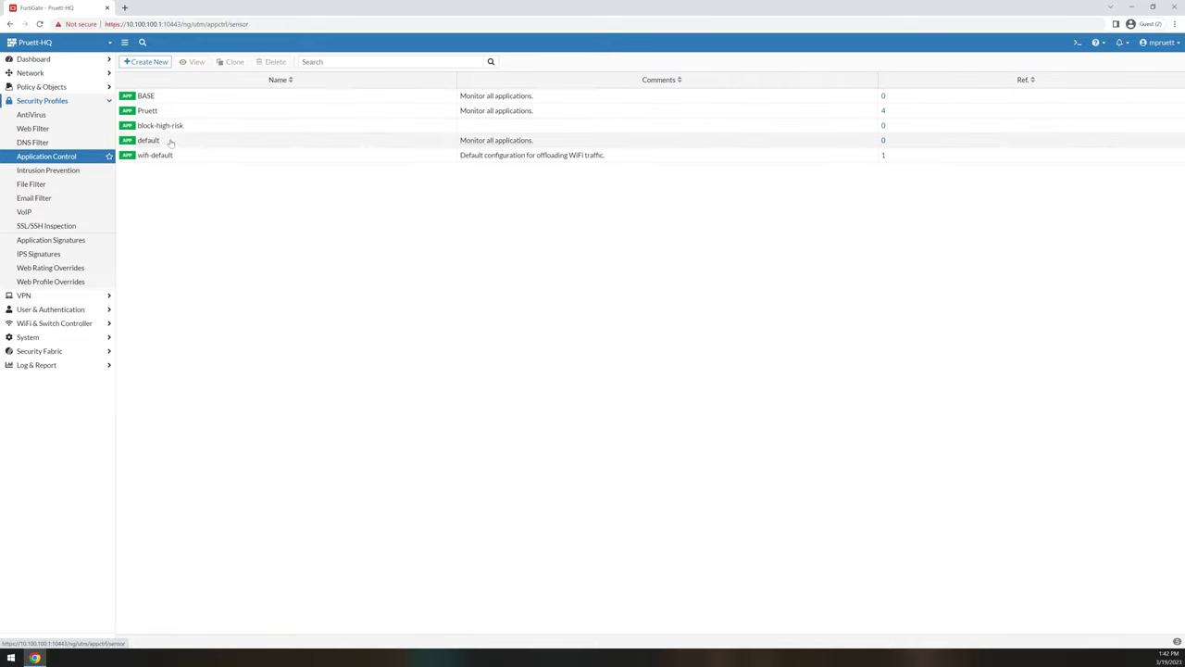
left_click(193, 110)
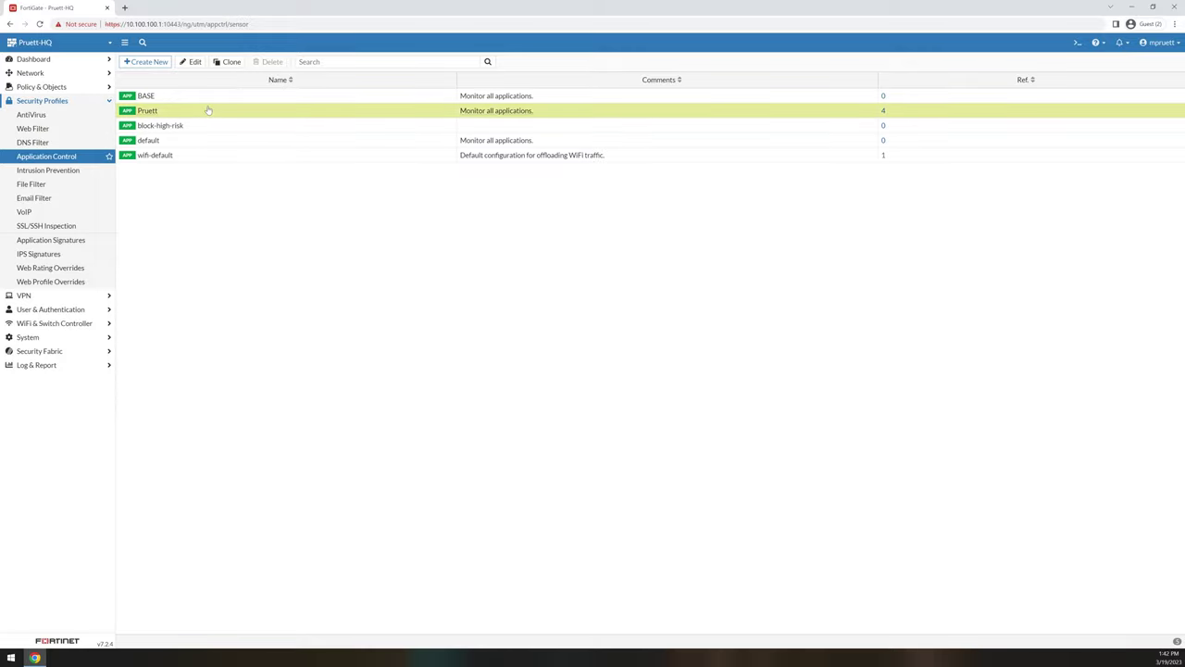
double_click(194, 111)
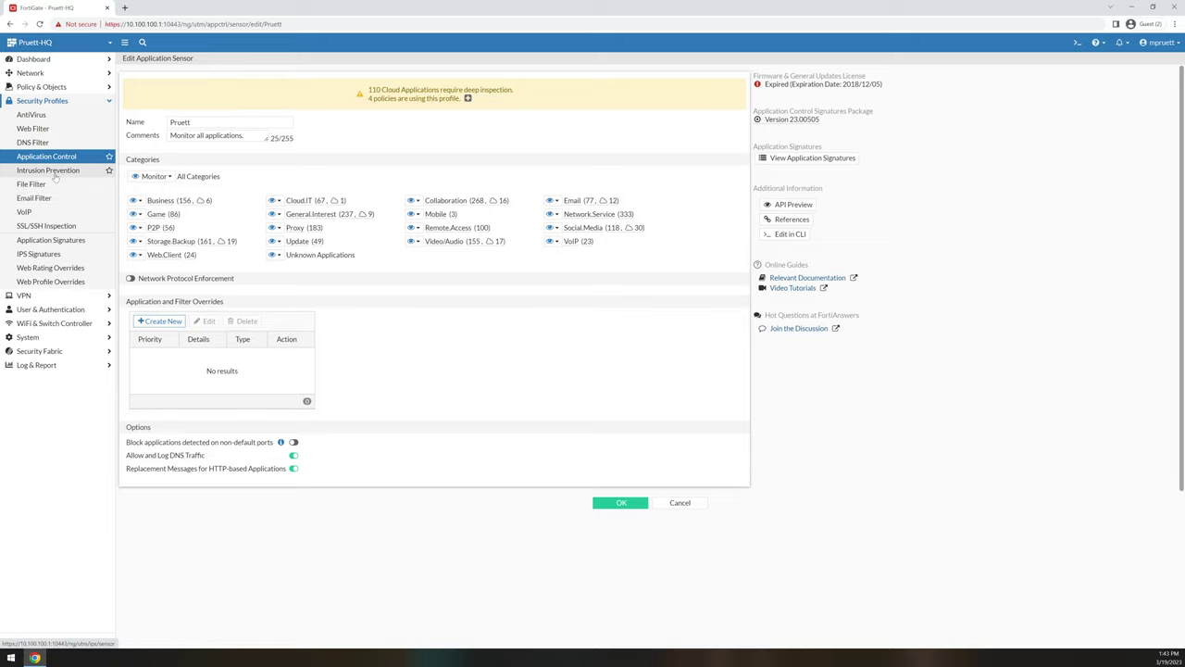
Step: View the intrusion prevention, file filter and email filter profiles, highlighting the default email filter profile
left_click(55, 174)
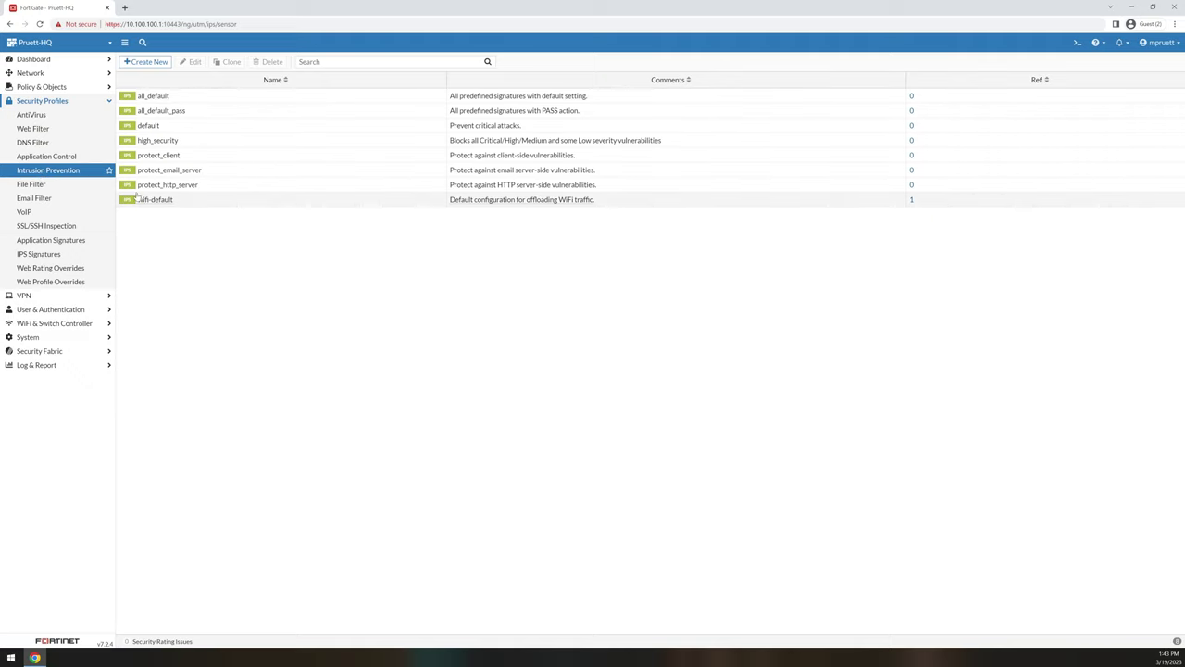
left_click(42, 184)
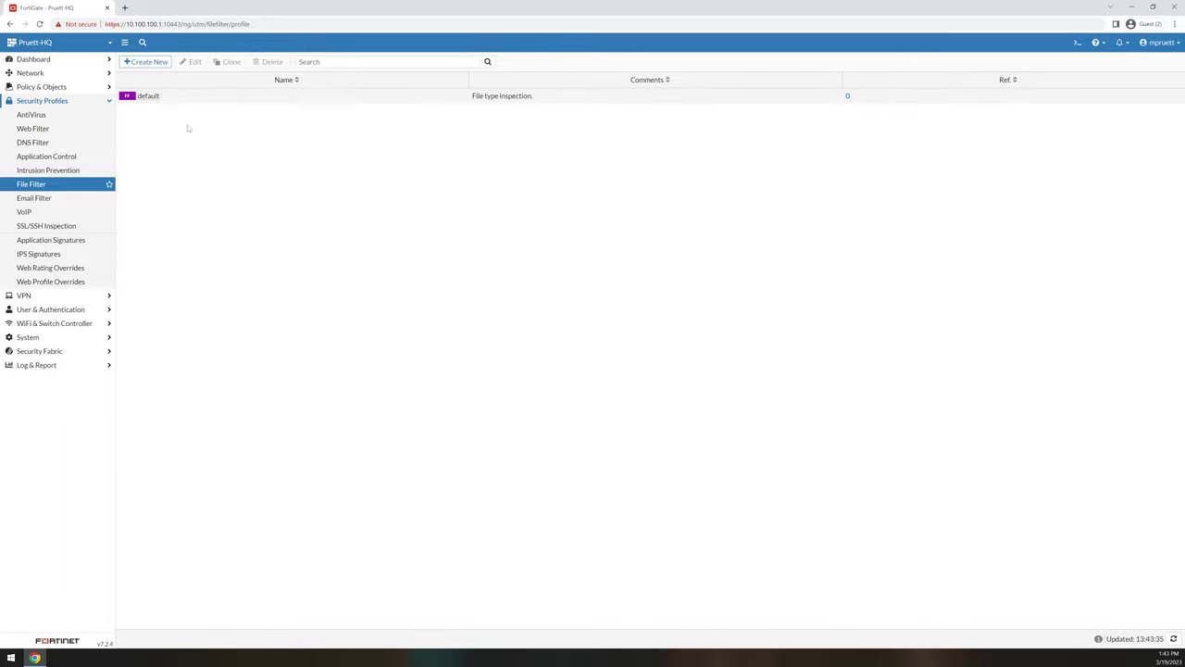
left_click(40, 197)
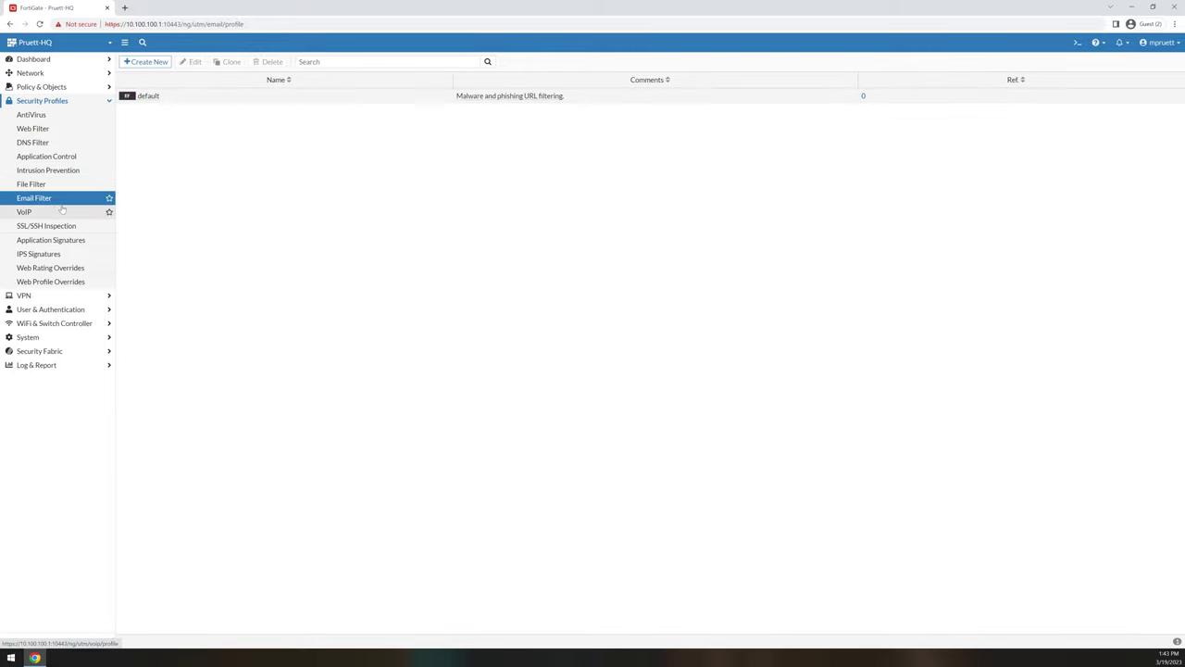
left_click(186, 100)
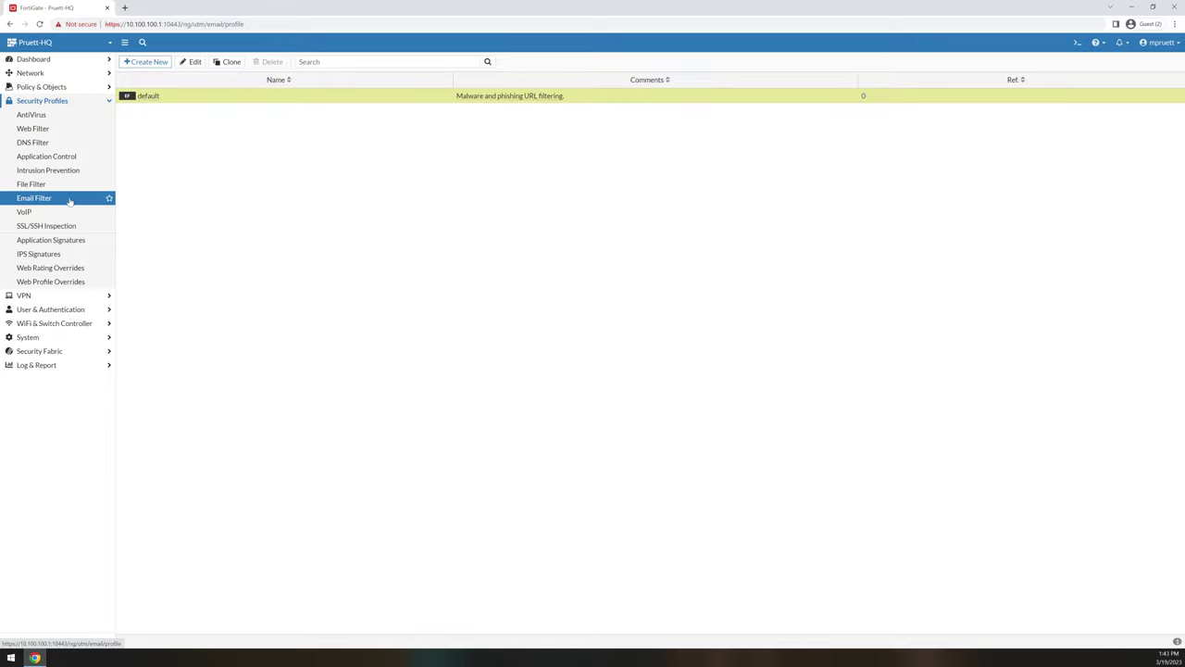
Step: View the VoIP profiles, highlighting the strict profile and then clearing the selection
left_click(41, 212)
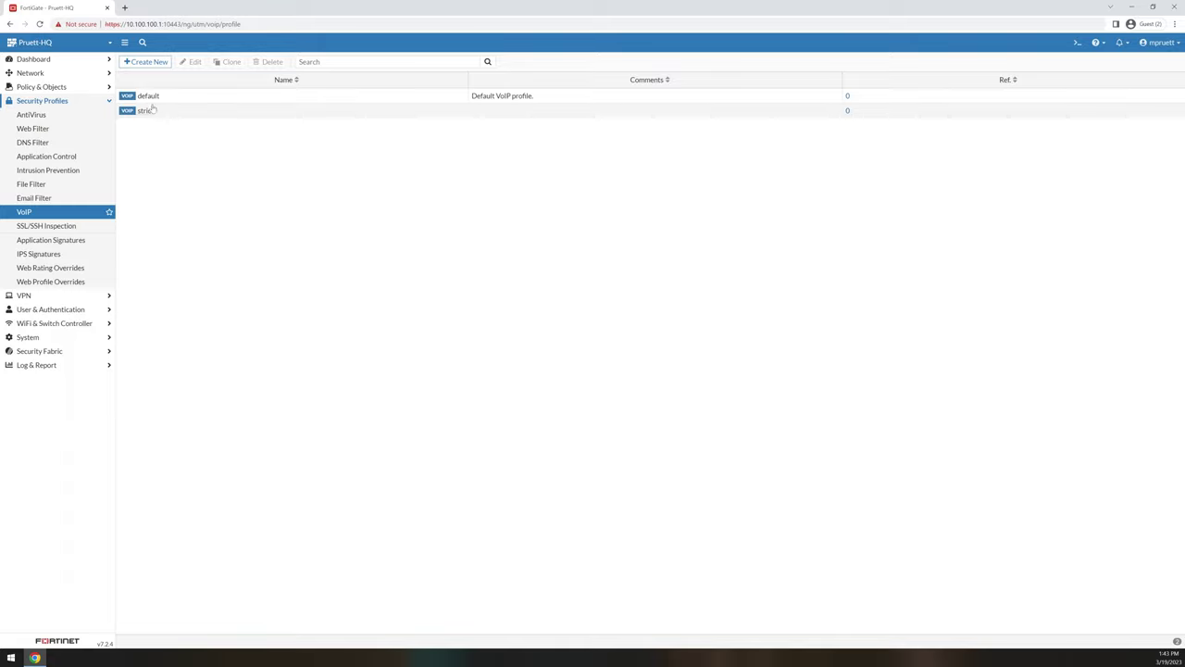
left_click(176, 111)
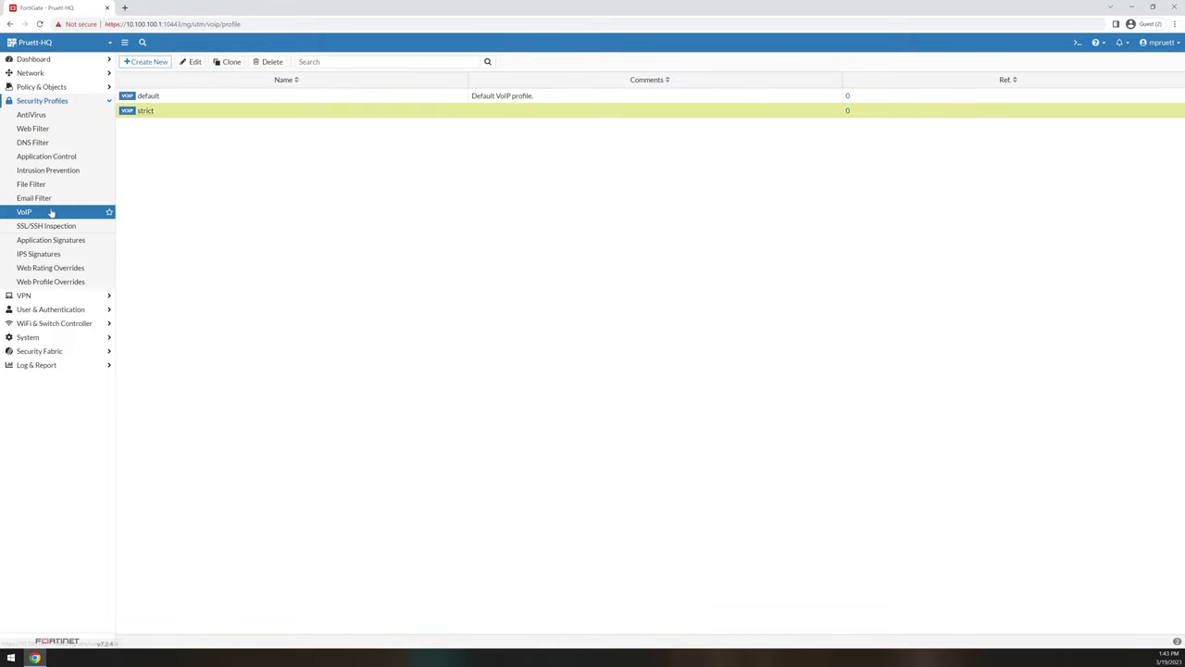
left_click(254, 228)
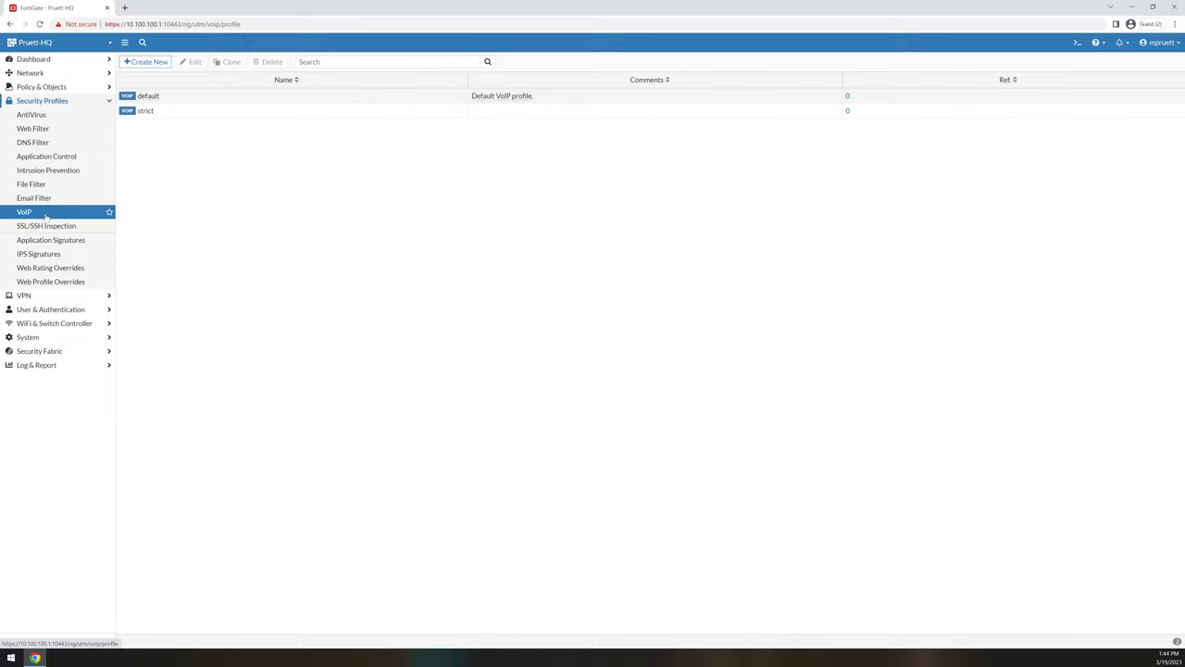
Step: Open the custom-deep-inspection SSL/SSH profile and examine its port mapping and inspection exemptions, including the Health and Wellness category
left_click(42, 228)
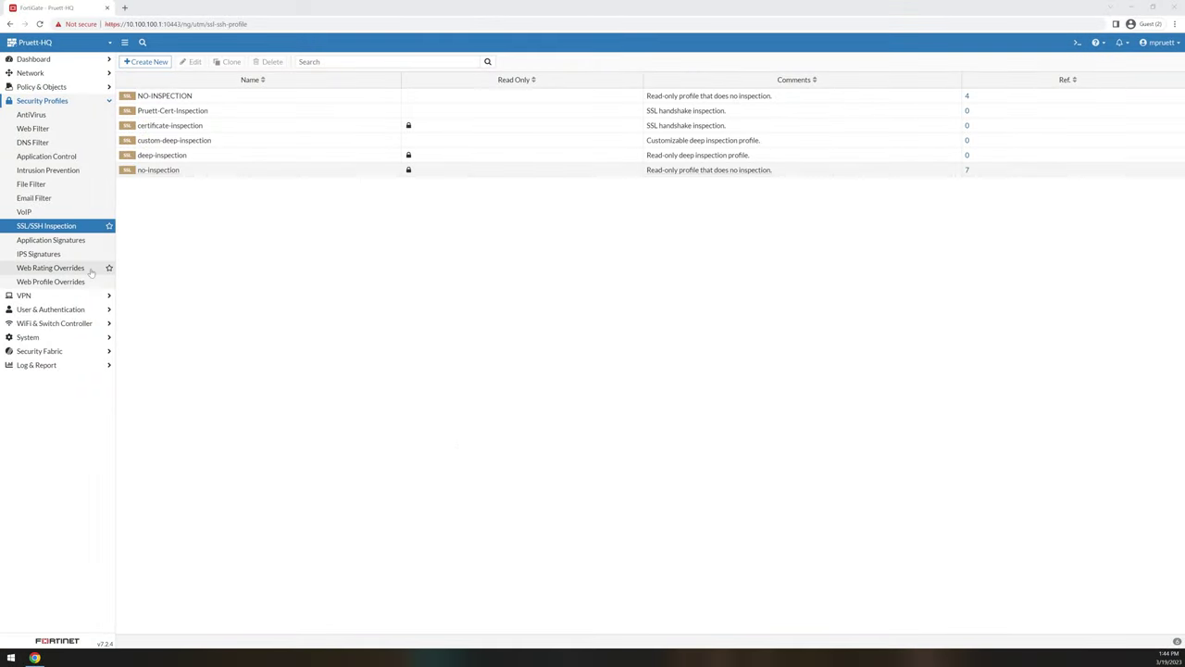
double_click(222, 142)
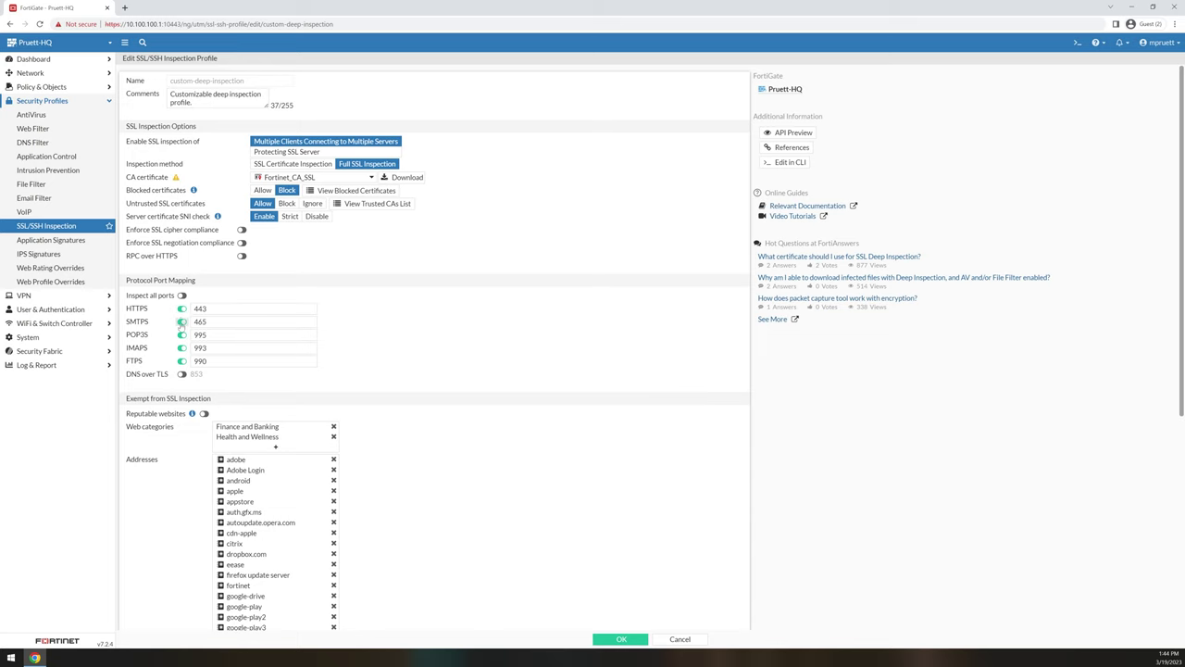
scroll(278, 342, "down", 3)
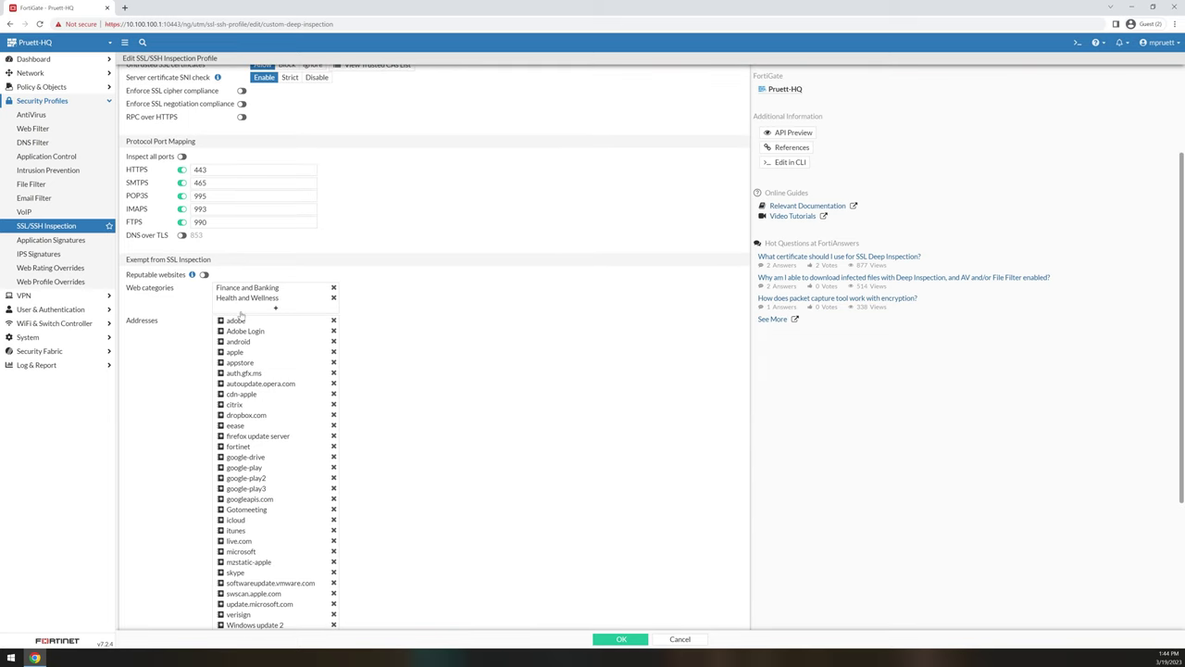
mouse_move(252, 305)
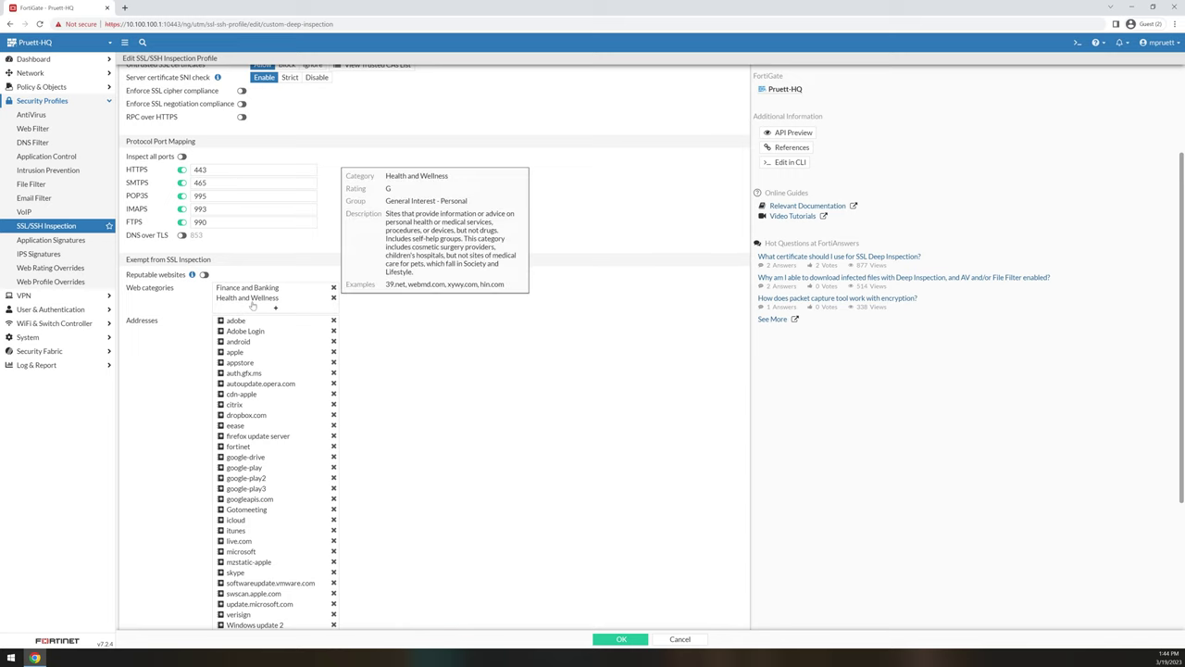
Step: View the Application Signatures, IPS Signatures and Web Rating Overrides pages of the security profiles
left_click(72, 239)
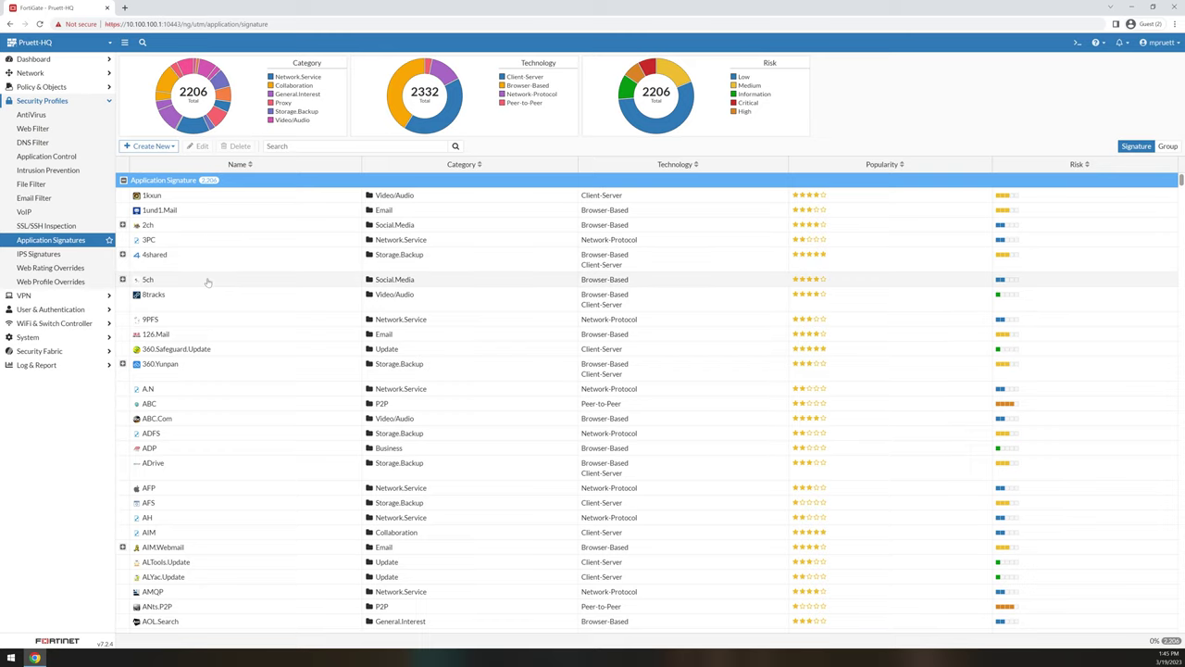
left_click(42, 256)
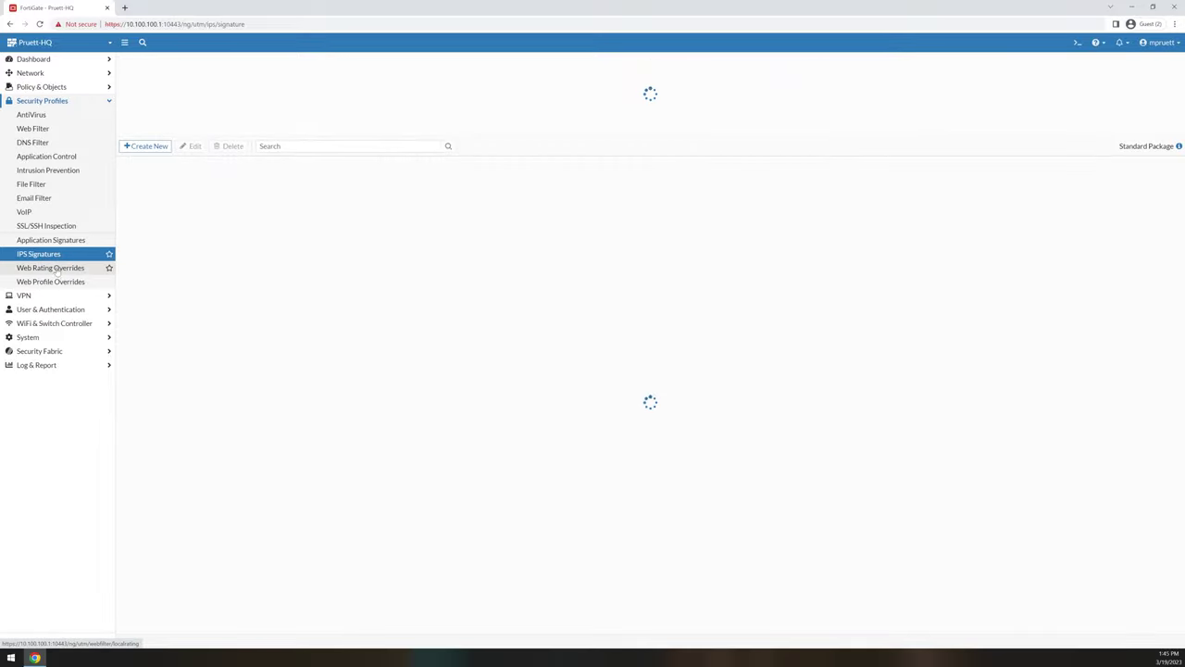
left_click(56, 270)
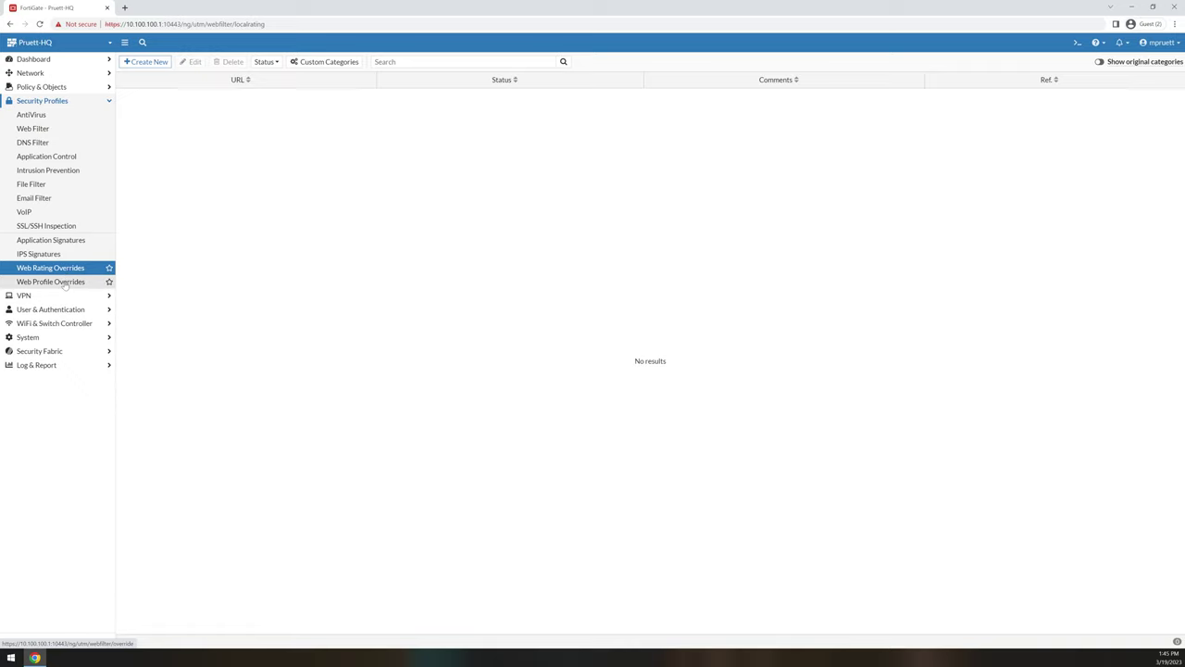
Step: View the Web Profile Overrides page and compare it with Web Rating Overrides, ending on Web Profile Overrides
left_click(64, 283)
left_click(65, 271)
left_click(64, 284)
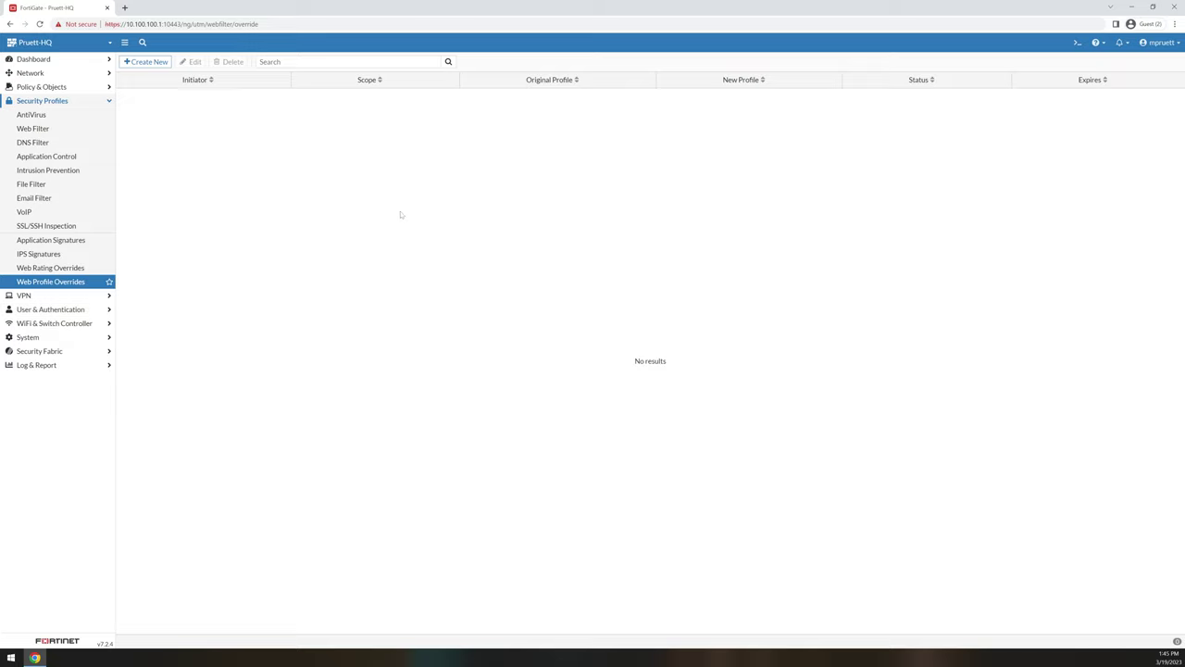
Step: View the VPN section's Overlay Controller VPN page, IPsec Tunnels list and IPsec Wizard
left_click(56, 294)
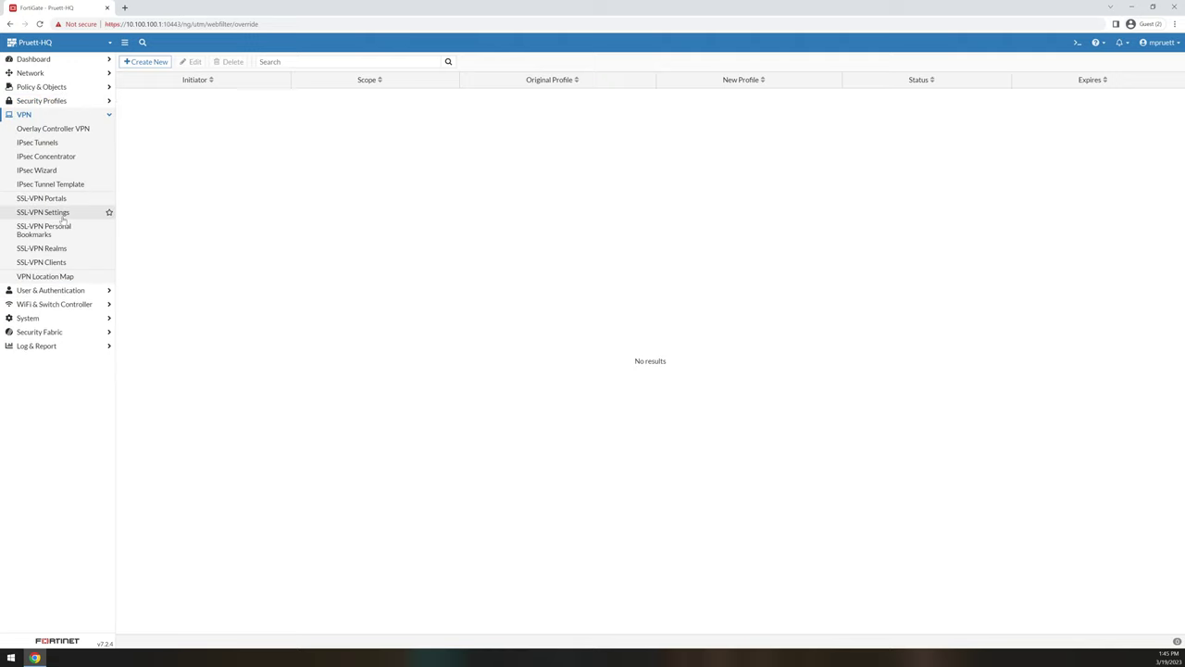
left_click(46, 130)
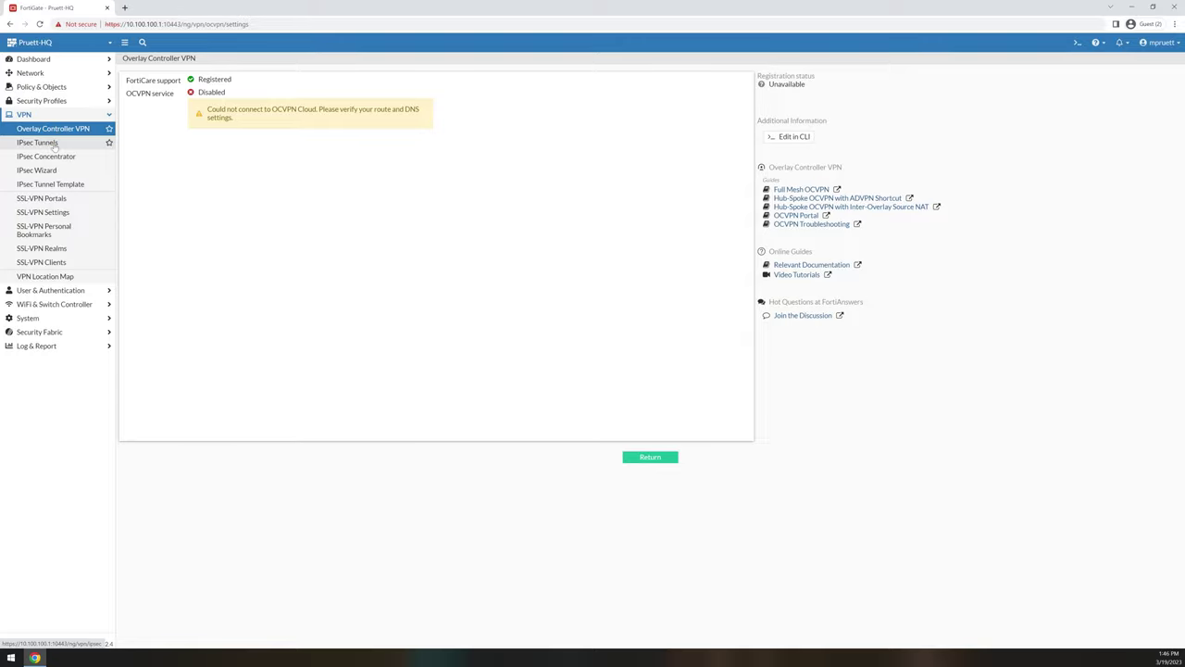
left_click(54, 145)
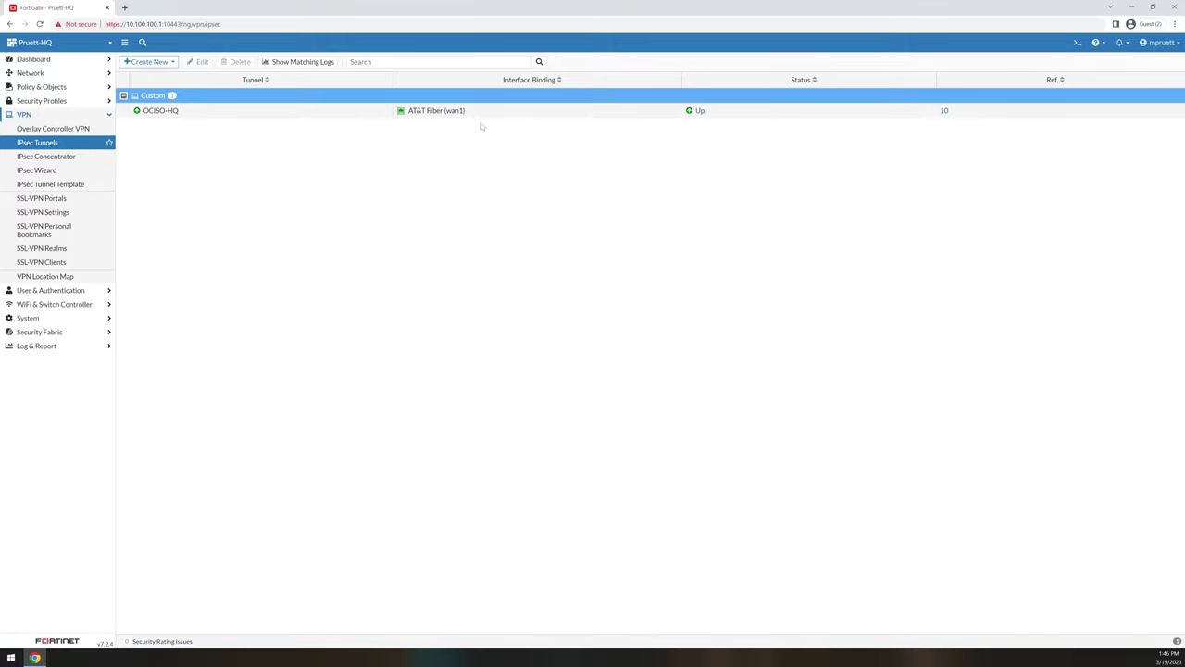
left_click(33, 172)
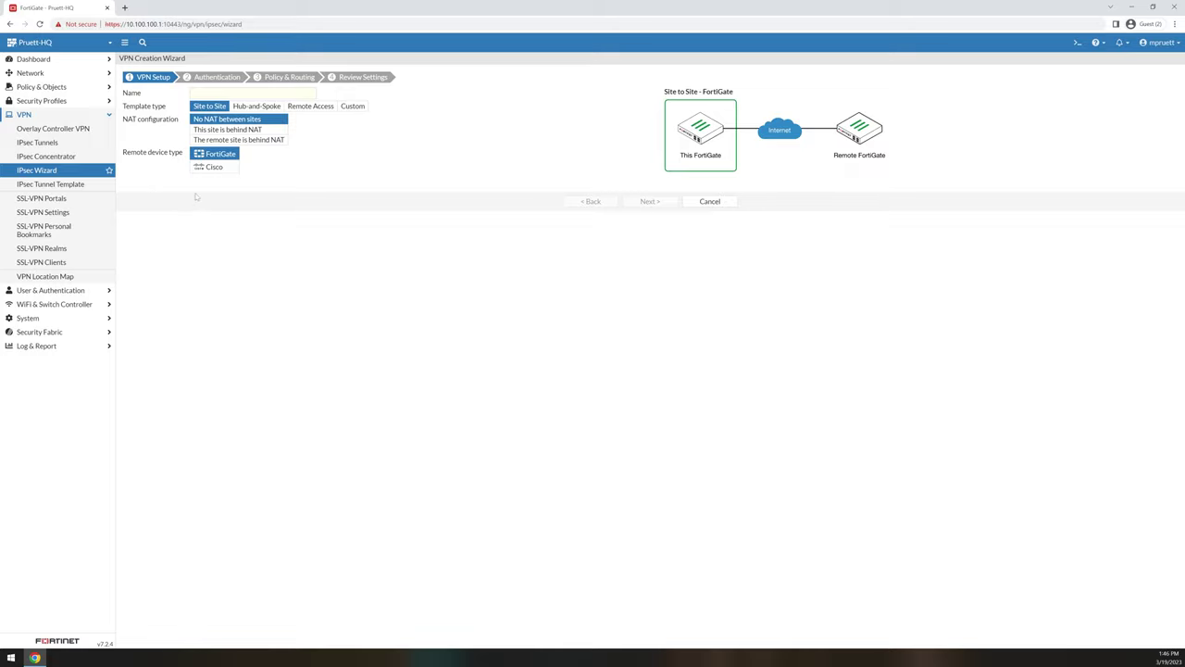
Step: View the SSL-VPN Portals, Settings, Personal Bookmarks, Realms and Clients pages
left_click(36, 198)
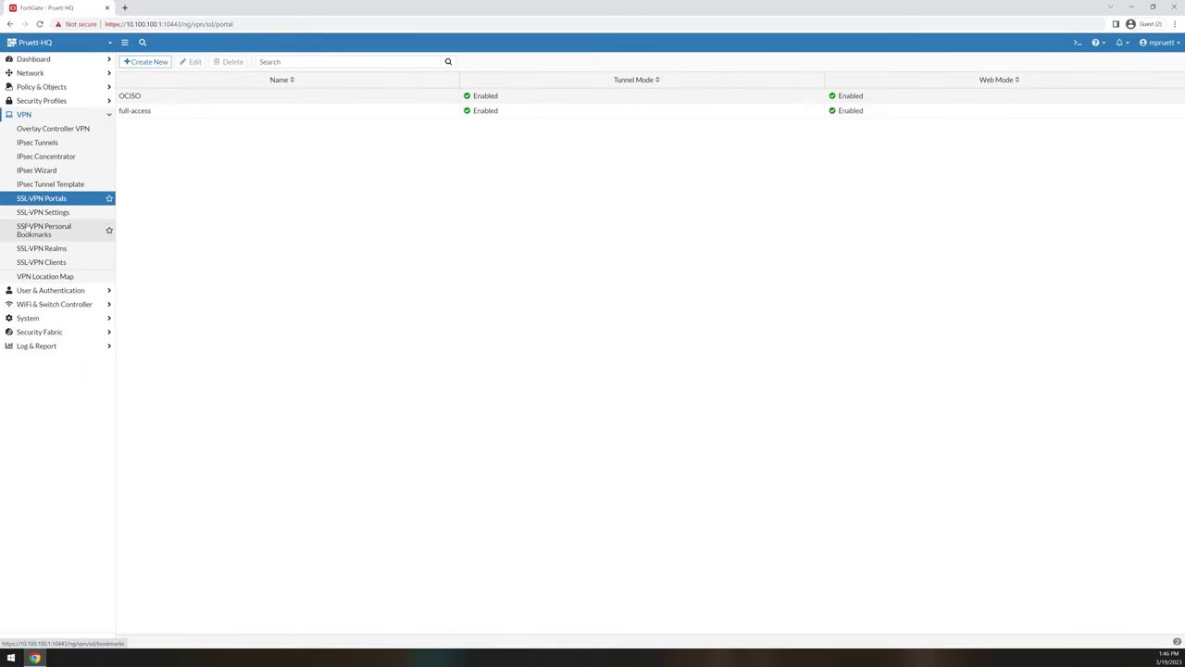
left_click(31, 214)
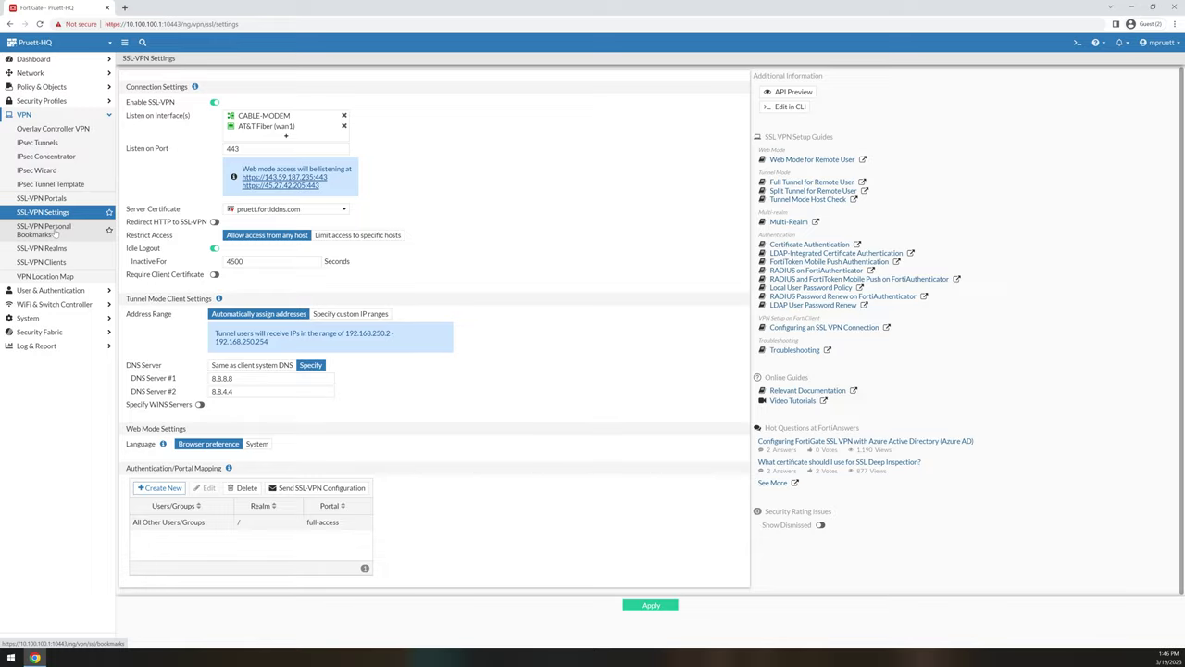
left_click(62, 235)
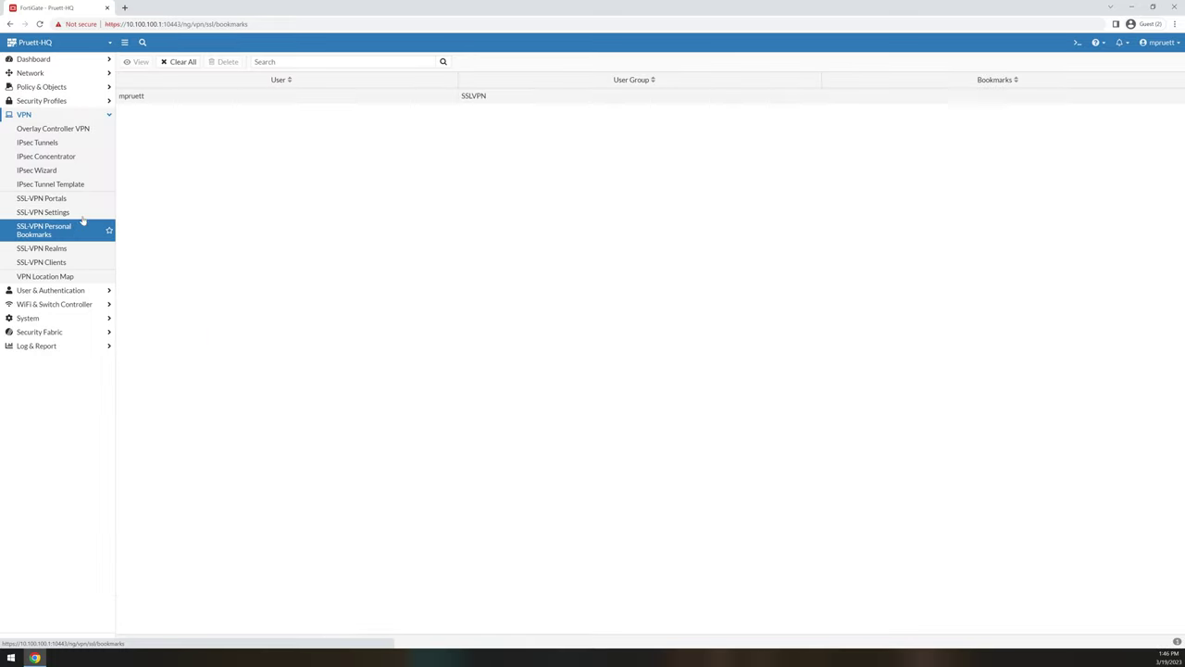
left_click(53, 250)
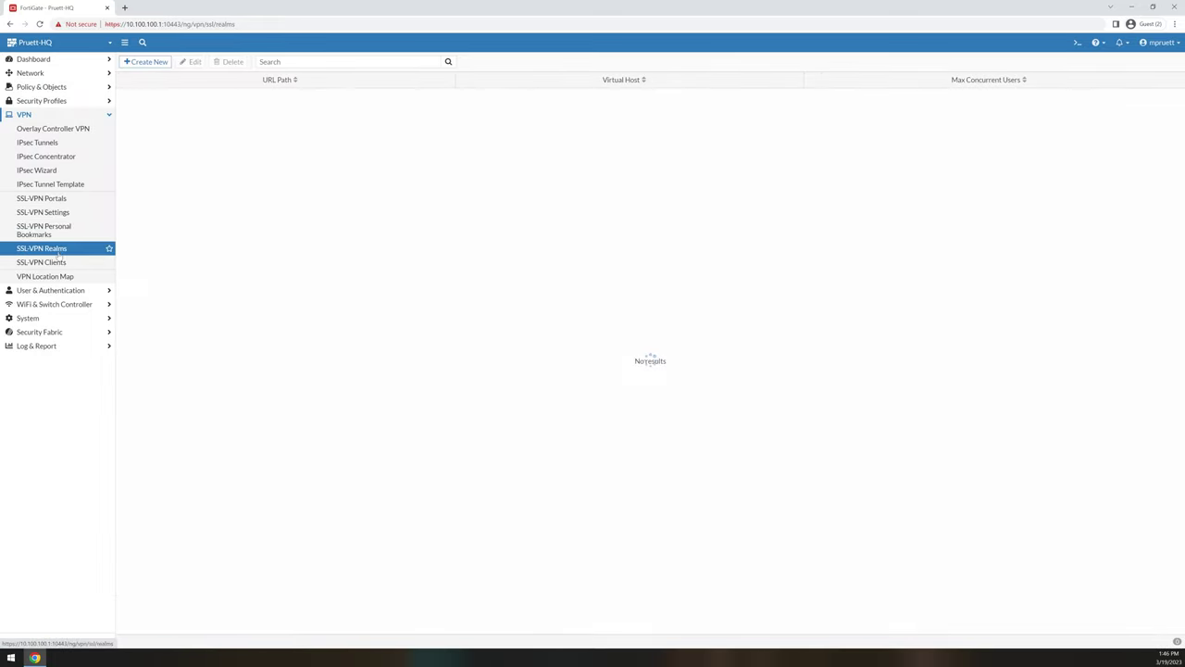
left_click(48, 263)
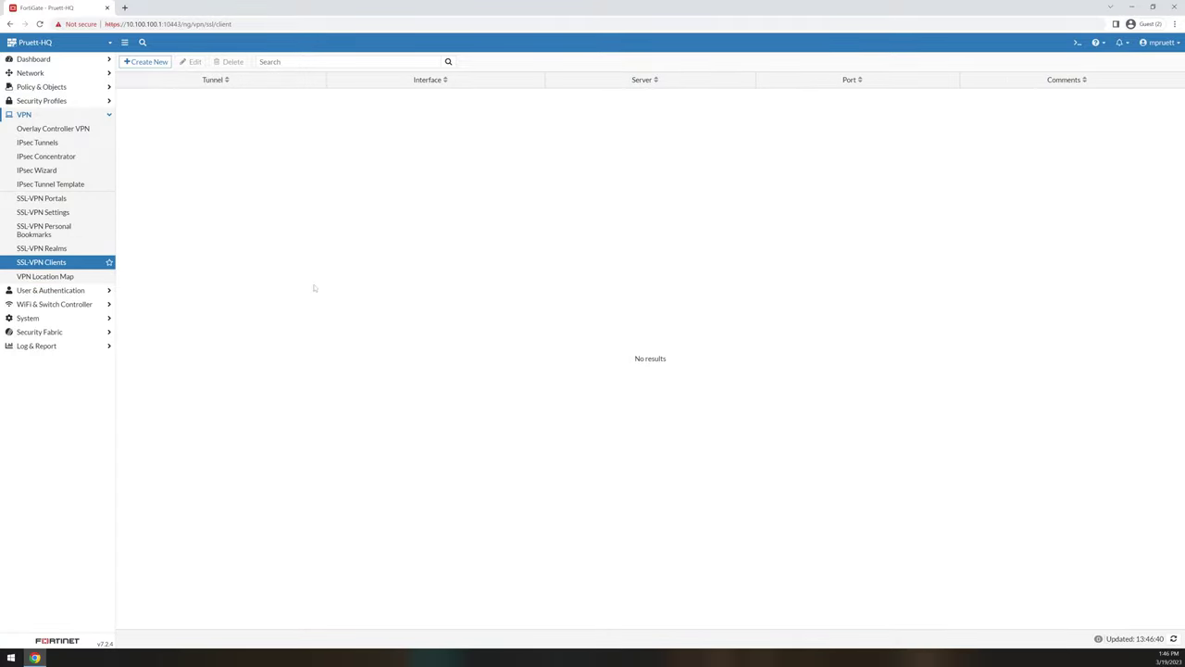
Step: Inspect the IPsec tunnel's details on the VPN Location Map, highlighting the tunnel name, and close the details
left_click(42, 276)
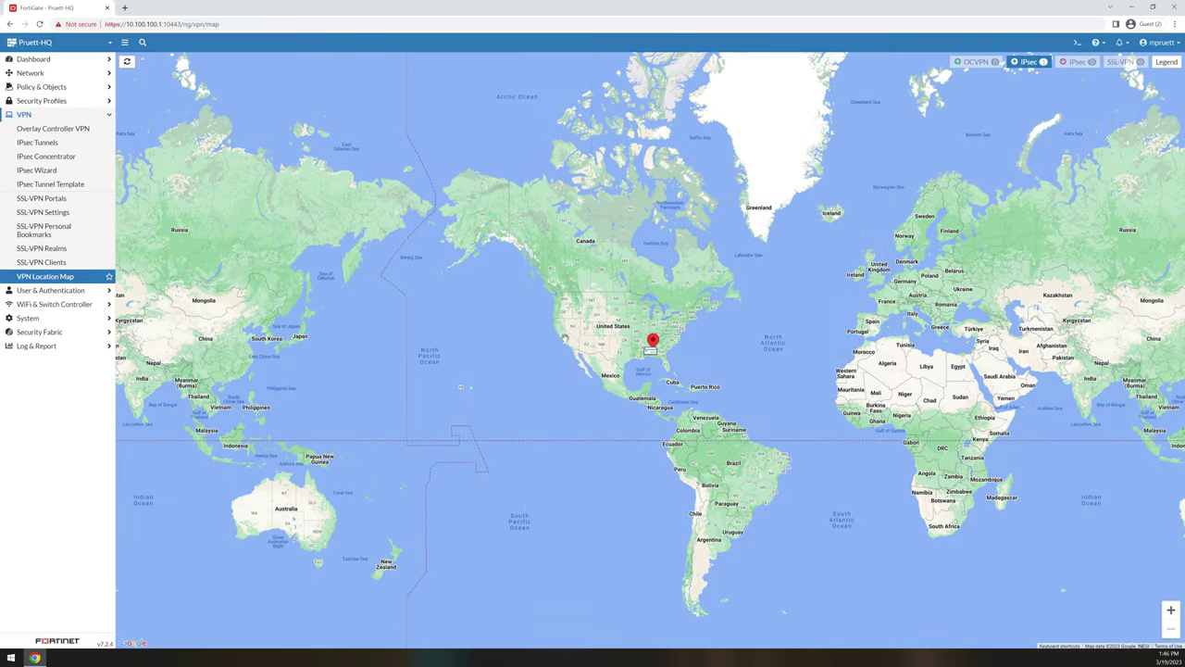
mouse_move(652, 341)
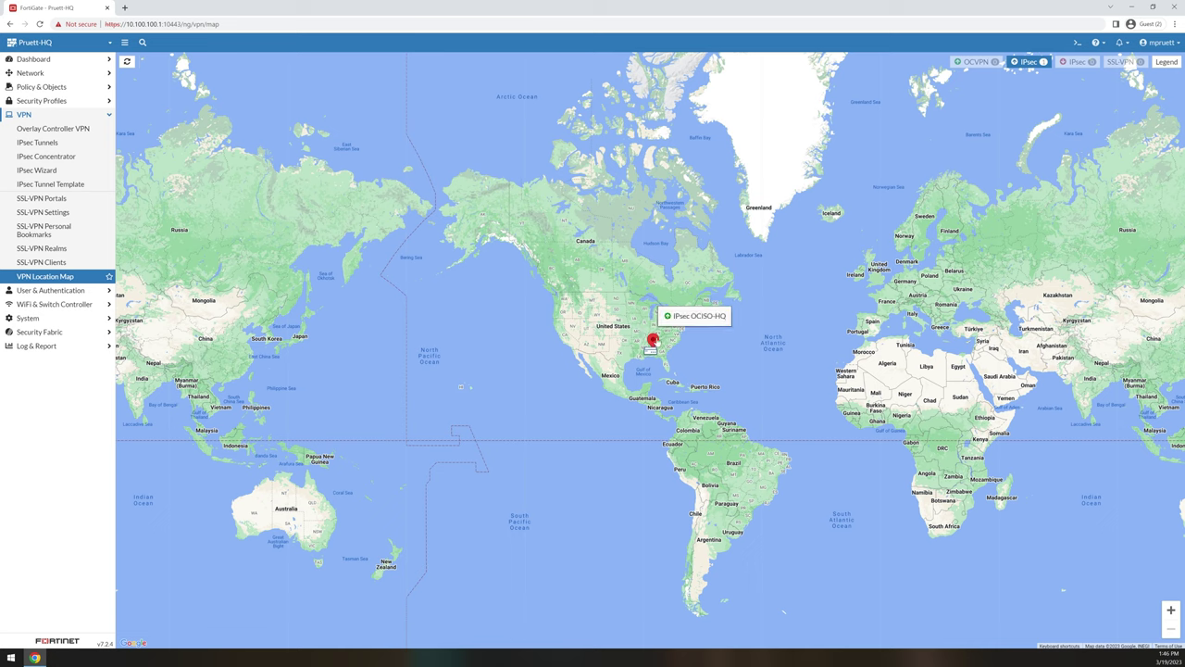
left_click(653, 341)
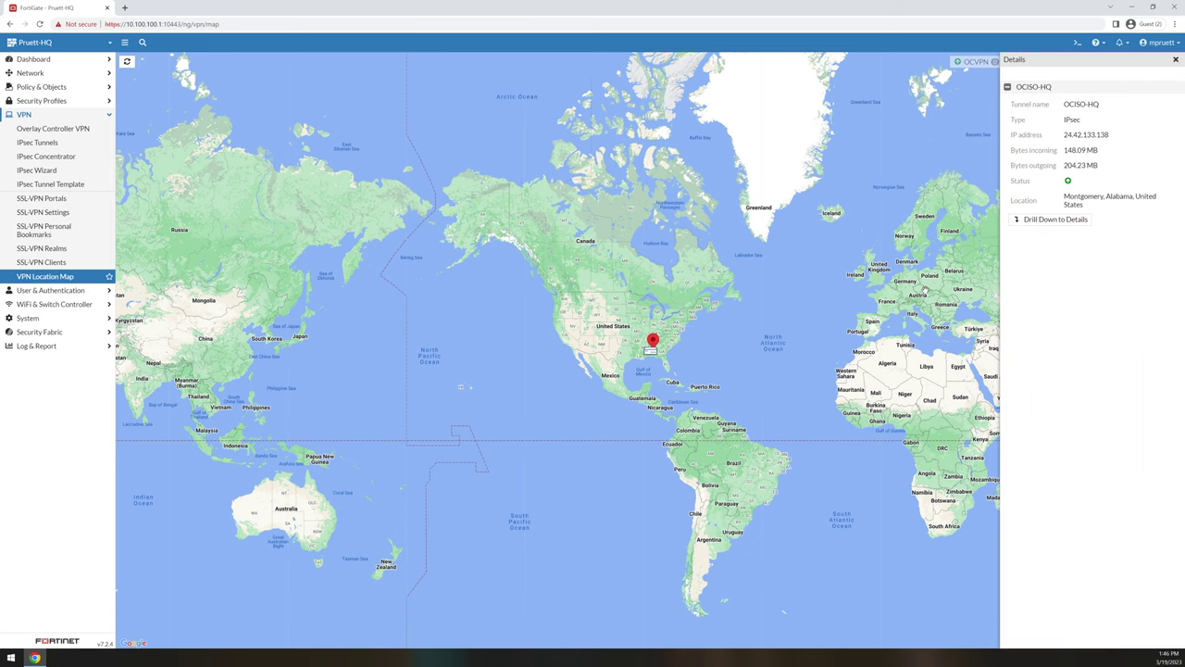
left_click_drag(1064, 105, 1084, 104)
left_click(1089, 104)
left_click(1176, 60)
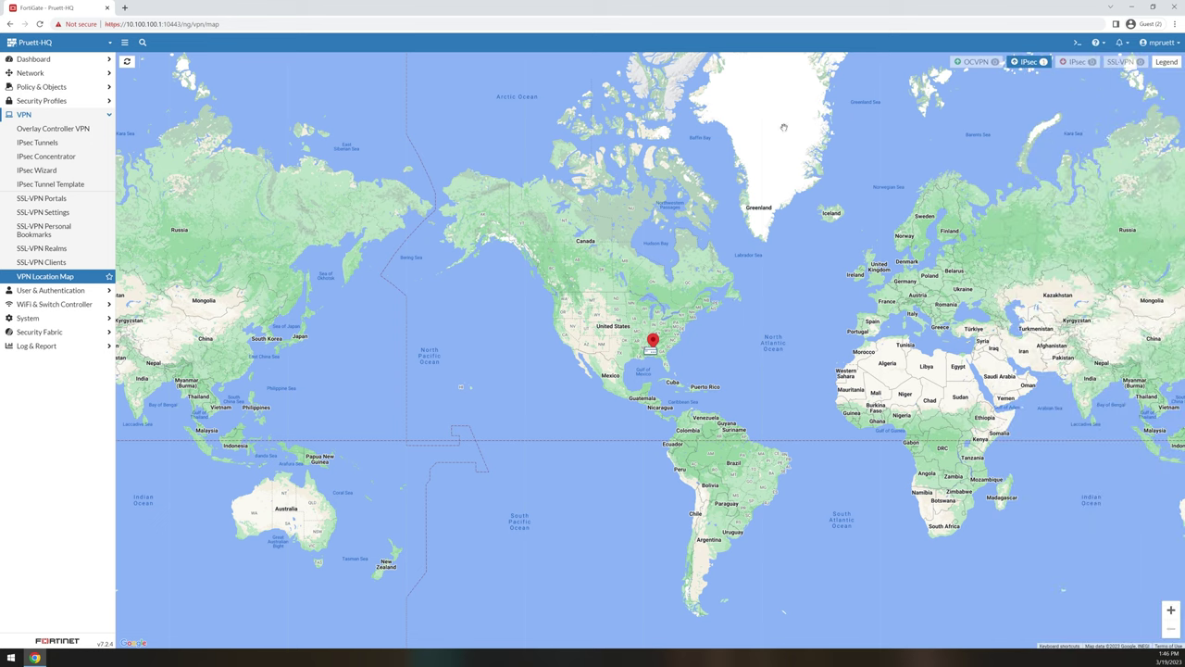
Step: View the User Definition, User Groups and Guest Management pages under User & Authentication
left_click(84, 290)
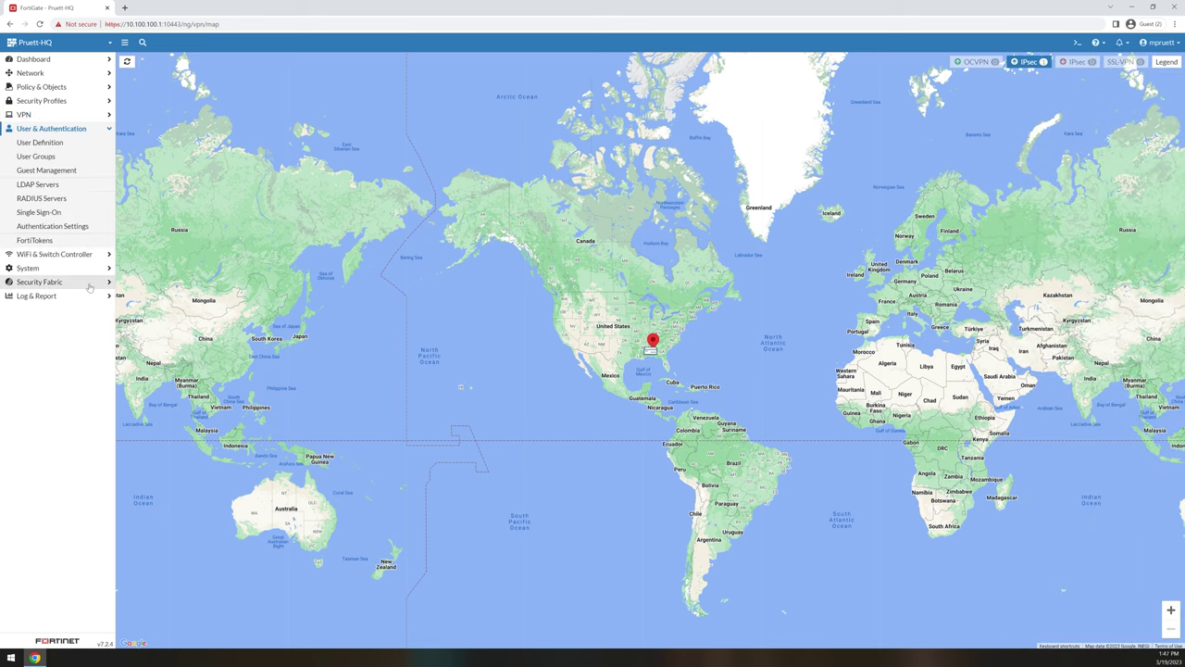
left_click(27, 144)
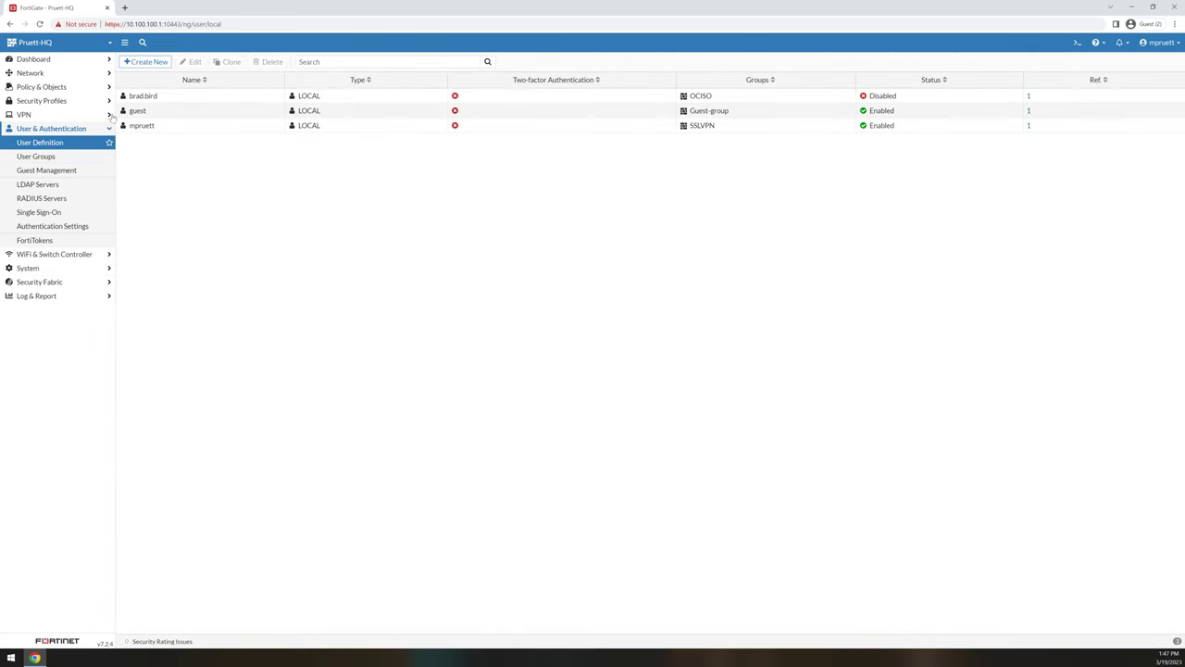
left_click(35, 156)
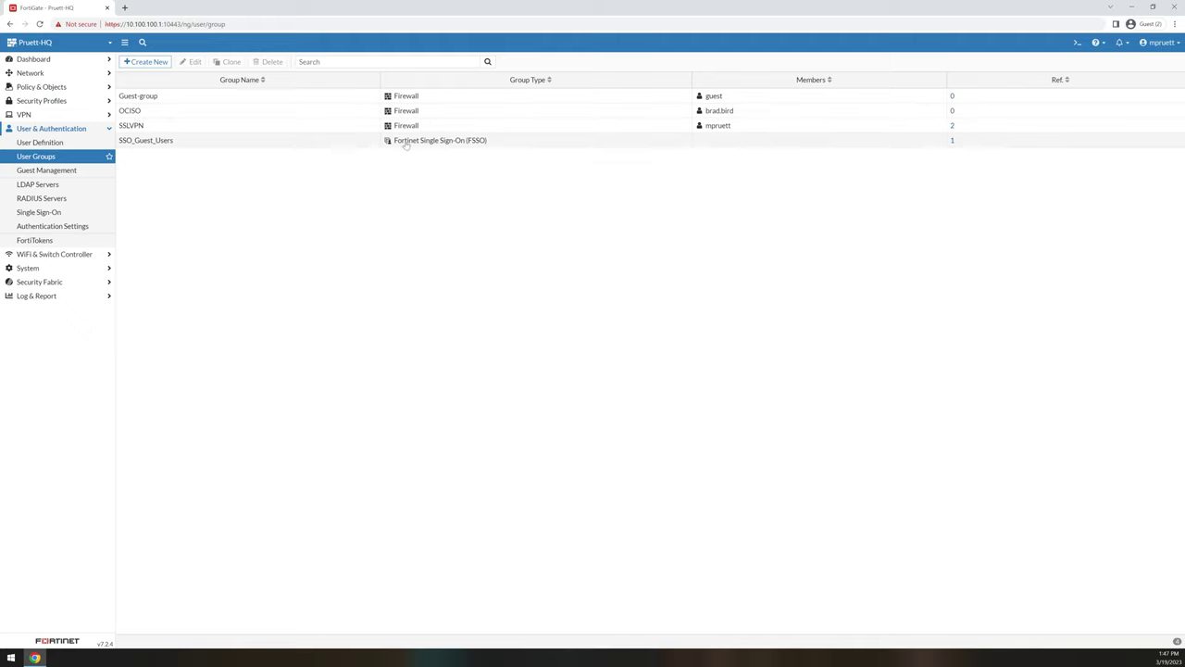
left_click(42, 171)
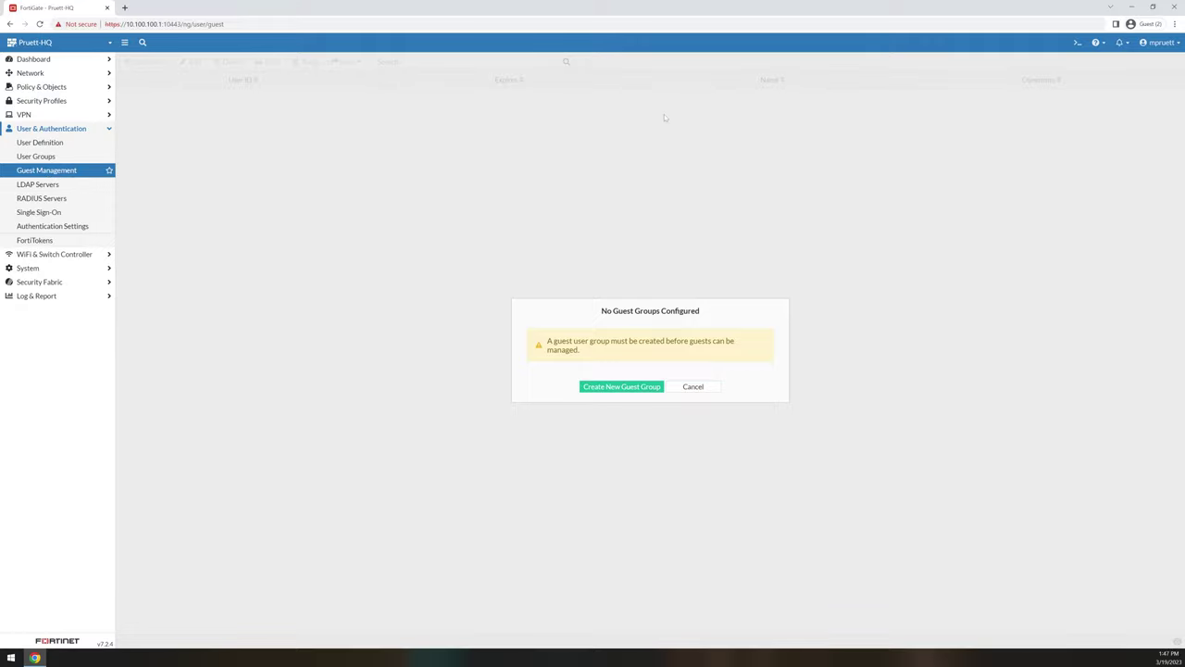
Step: View the LDAP Servers and RADIUS Servers pages
left_click(36, 191)
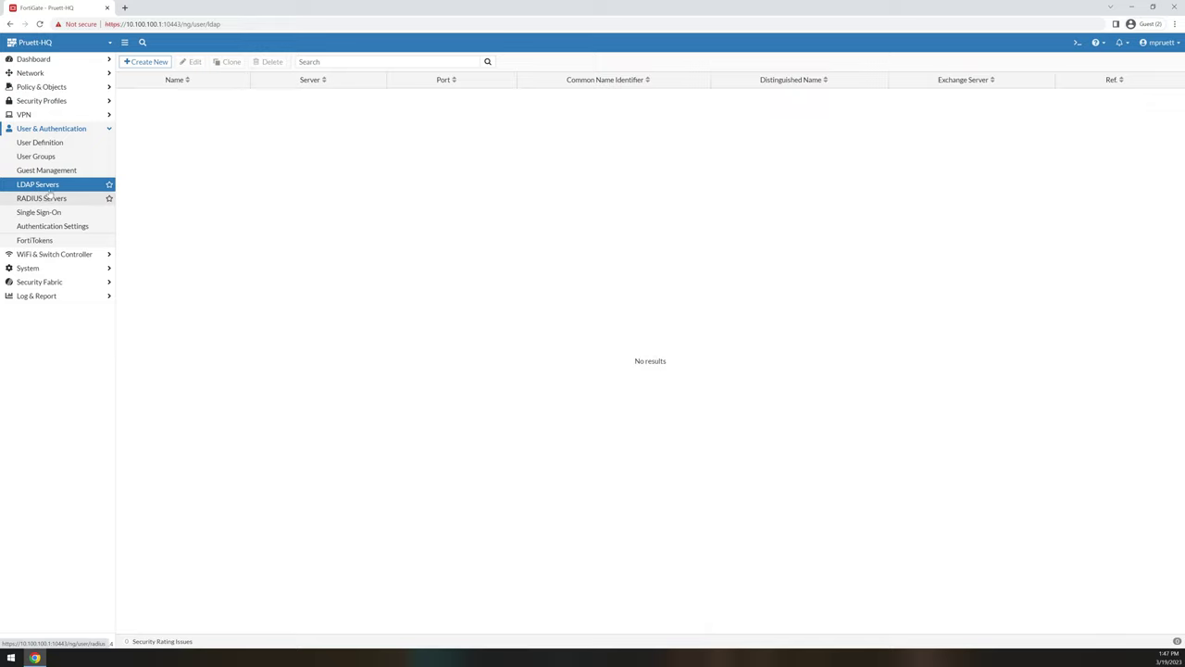
left_click(50, 200)
left_click(41, 187)
Step: View the Single Sign-On page and open the form for a new single sign-on configuration
left_click(41, 213)
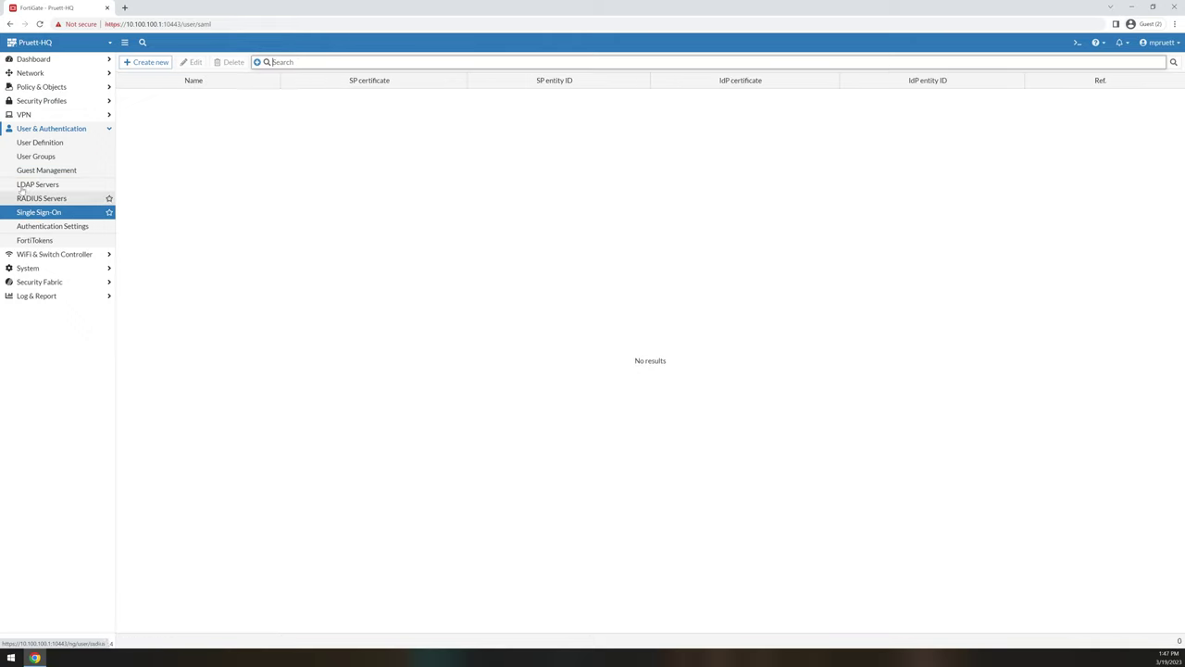
left_click(178, 105)
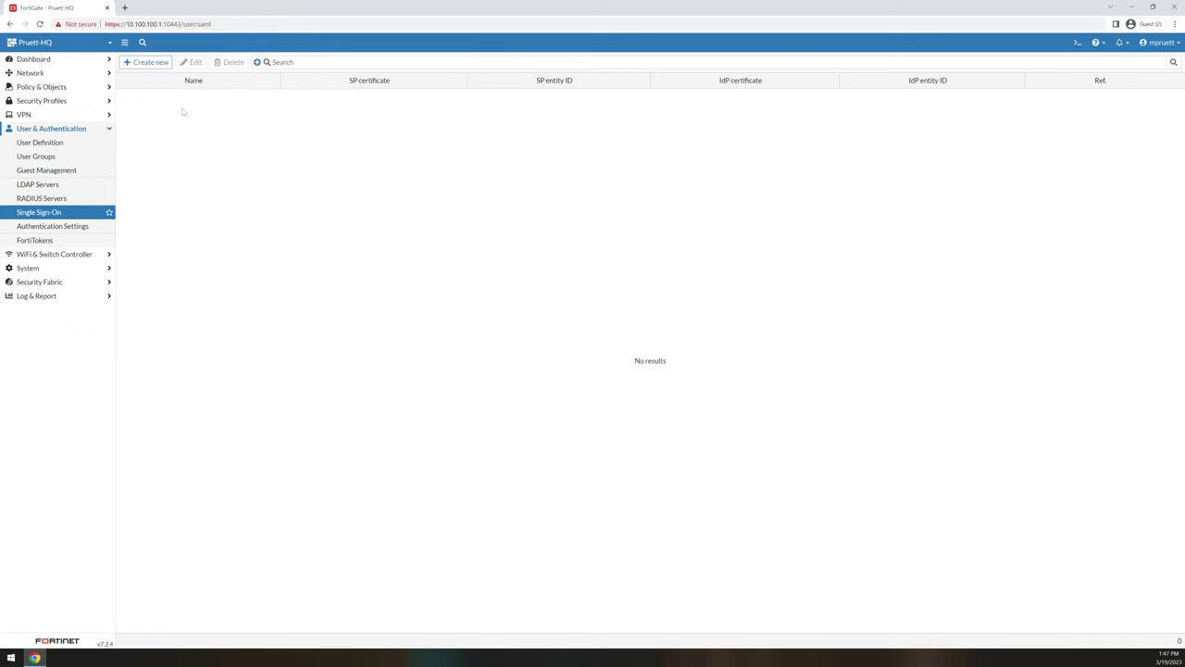
left_click(146, 62)
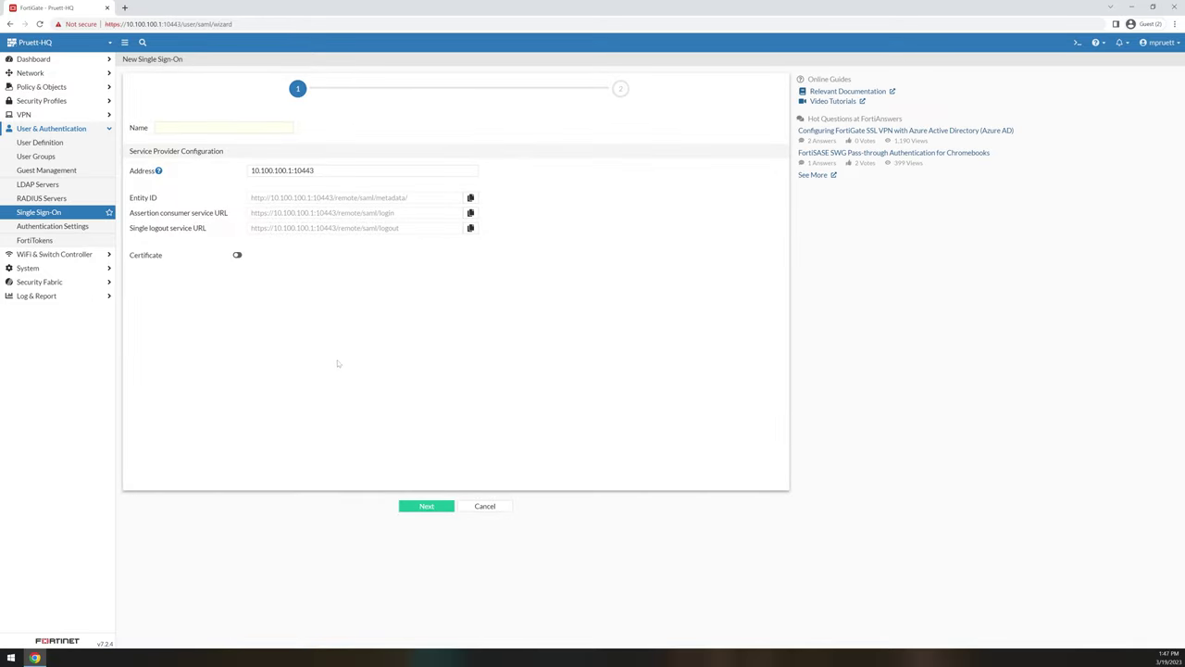
Step: View the Authentication Settings and the FortiTokens list, highlighting the mobile token entries
left_click(67, 230)
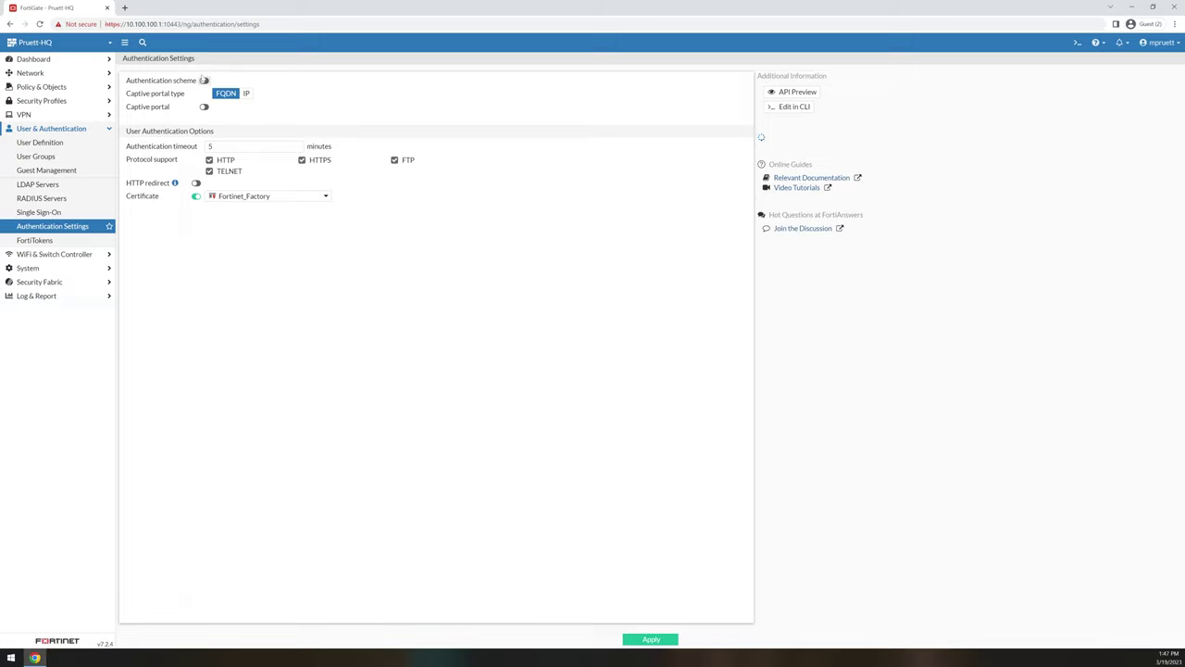
left_click(54, 242)
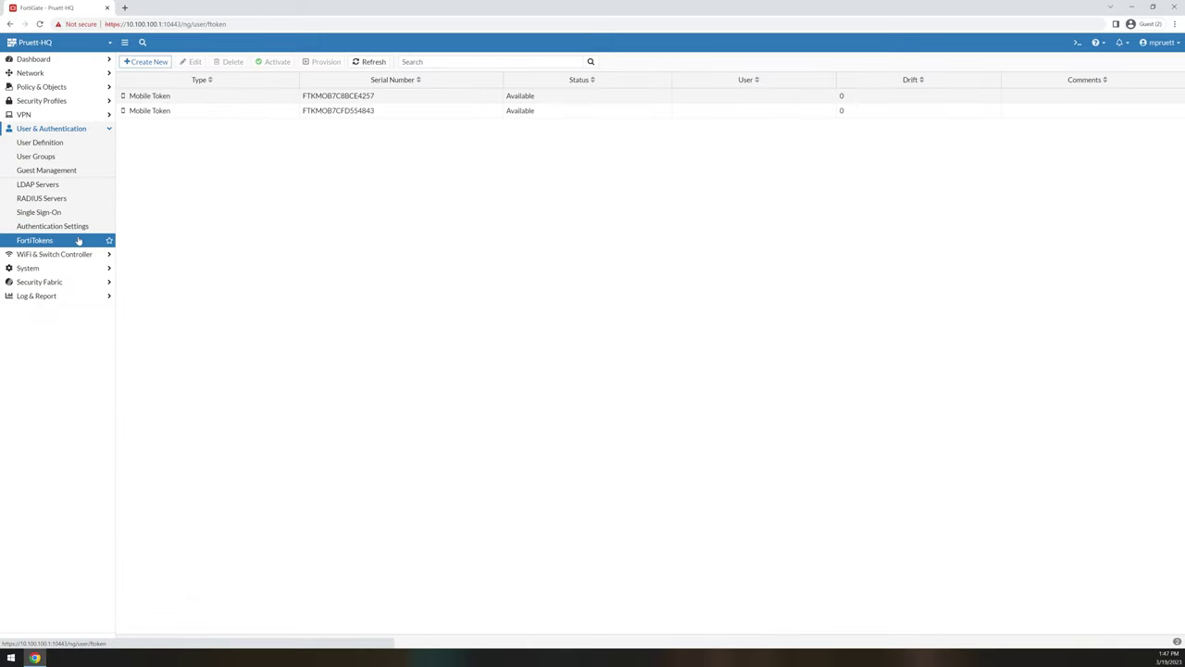
left_click(265, 102)
left_click(264, 109)
left_click(206, 100)
left_click(185, 113)
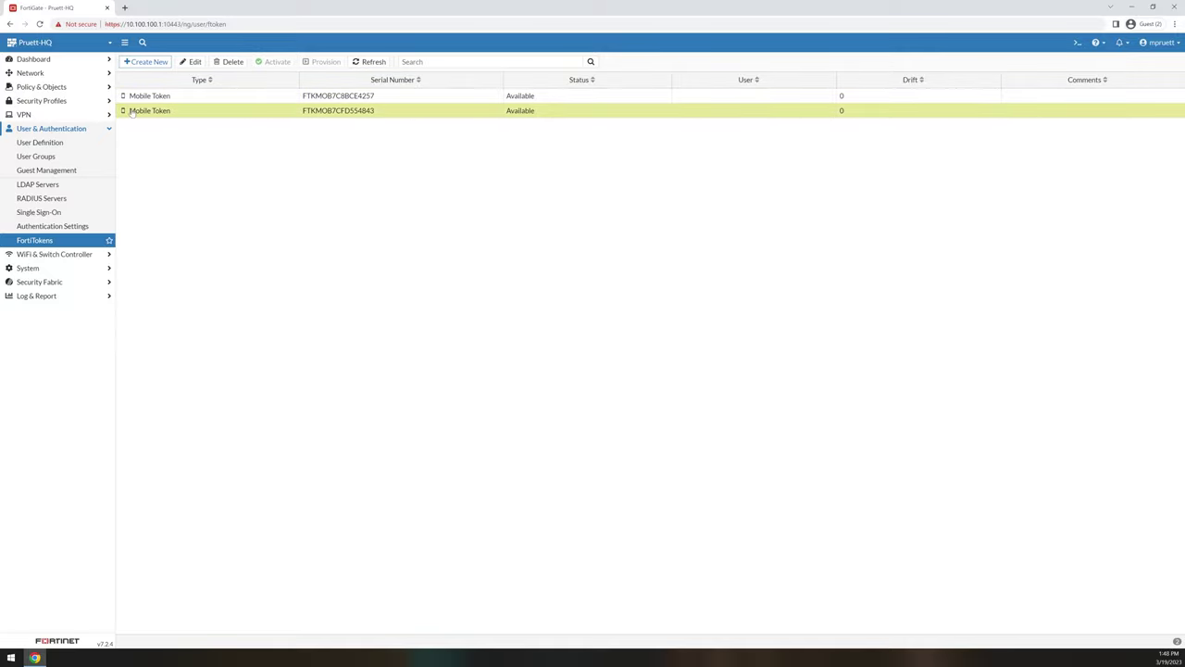
left_click_drag(130, 112, 391, 117)
left_click(407, 116)
Step: View the Managed FortiAPs, WiFi Clients, SSIDs and WiFi Maps pages of the WiFi & Switch Controller
left_click(76, 253)
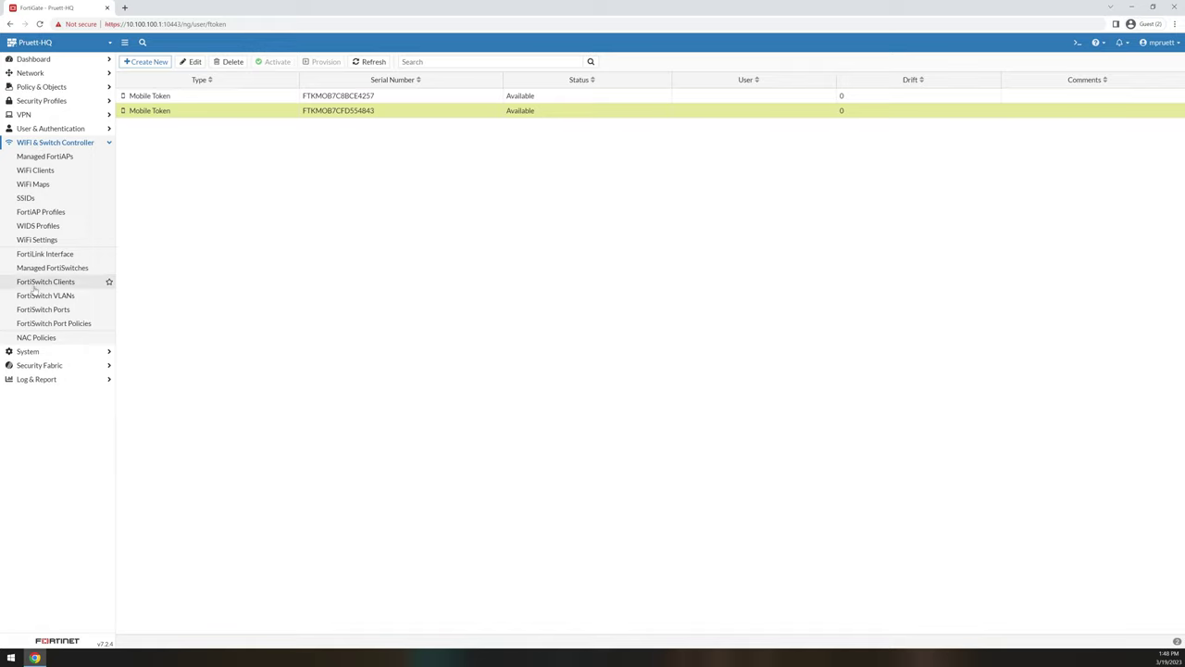
left_click(44, 161)
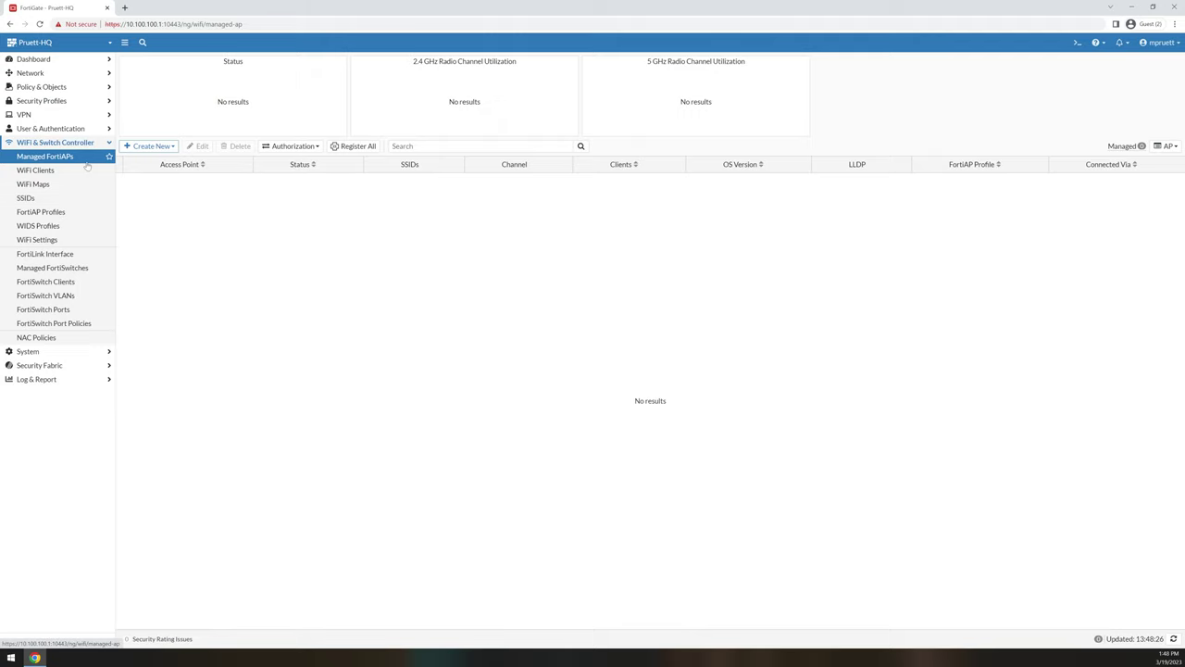
left_click(47, 171)
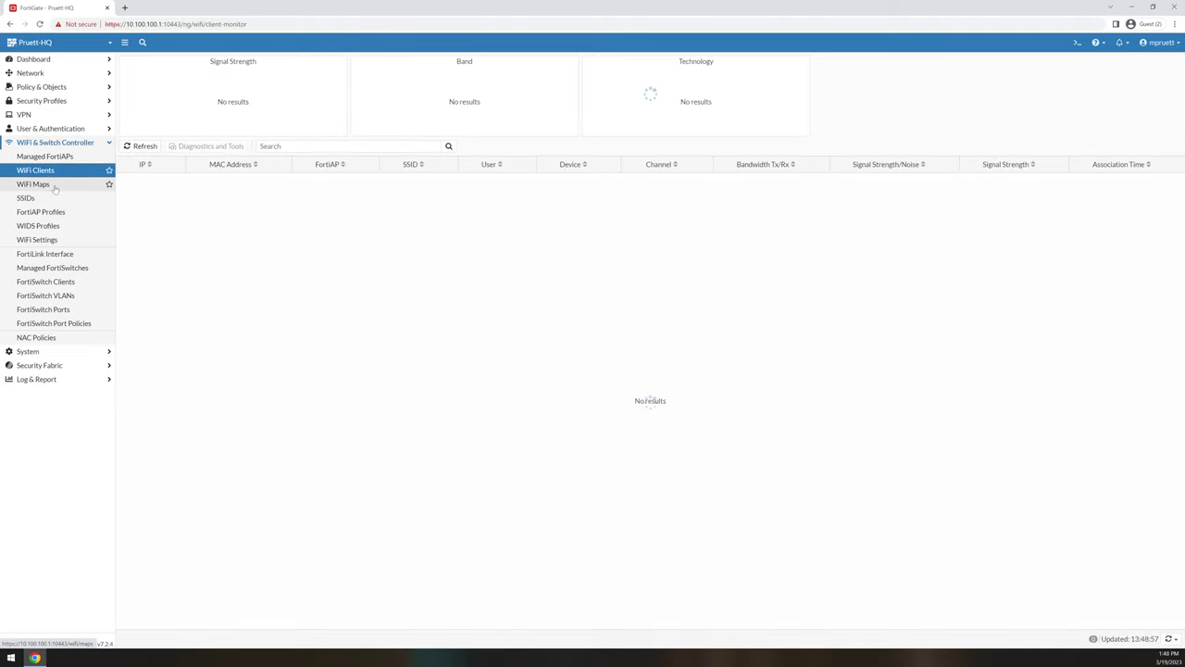
left_click(28, 197)
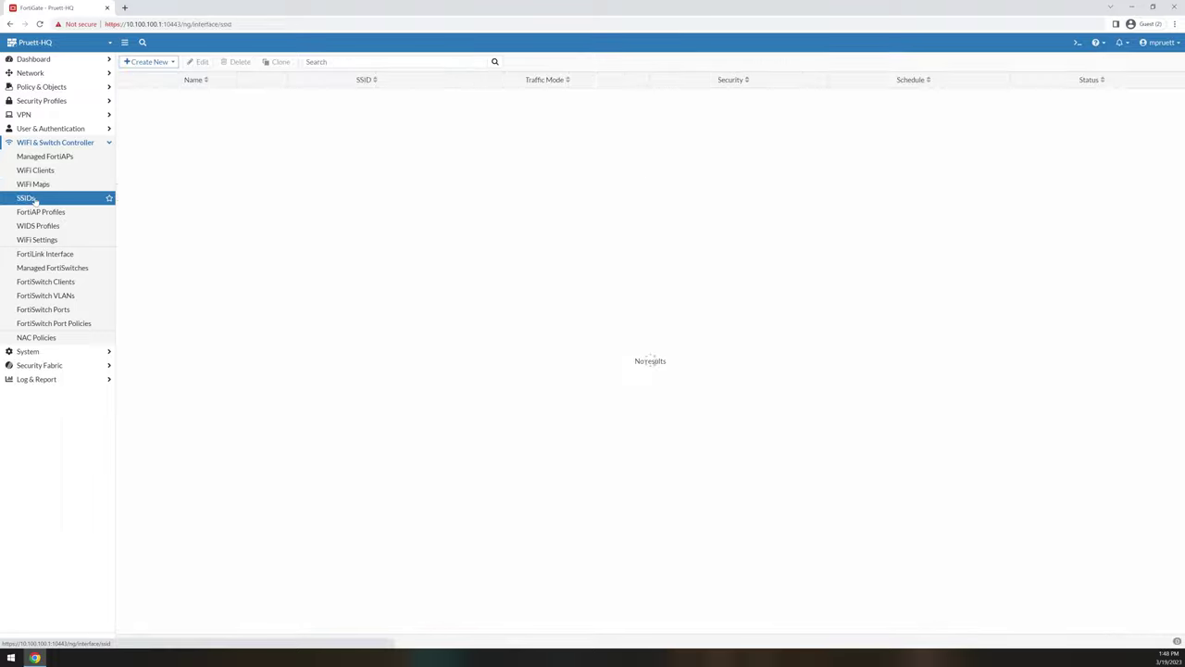
left_click(34, 187)
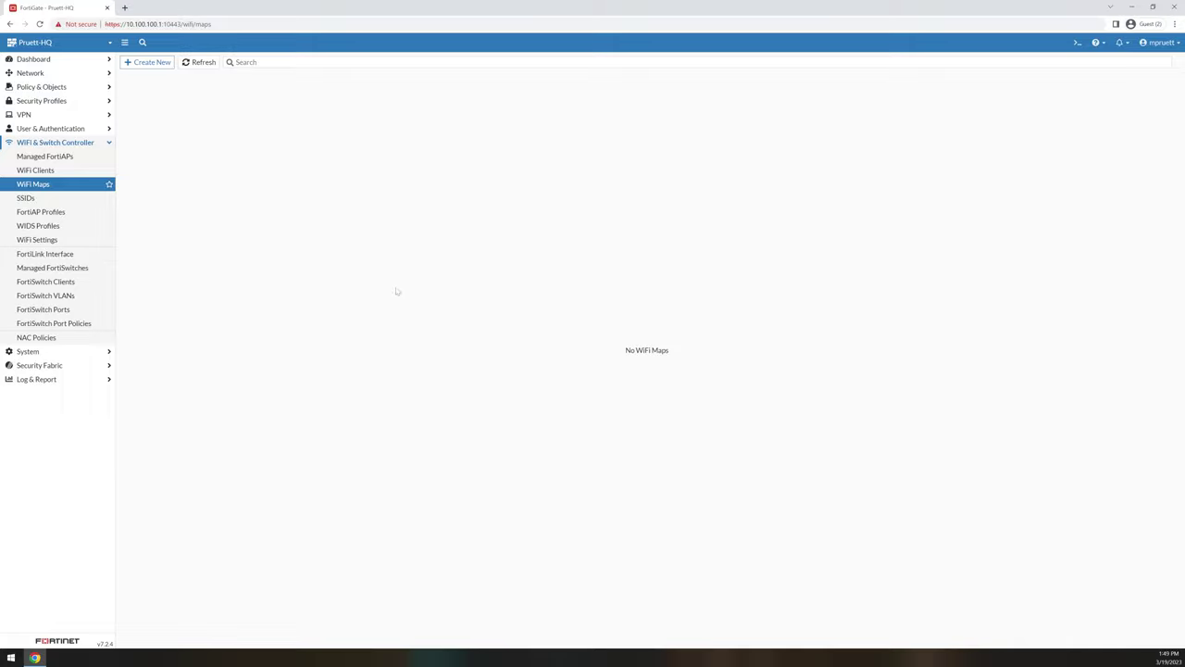
Step: Start a new FortiAP profile and set the Radio 2 channel width to 80MHz
left_click(46, 211)
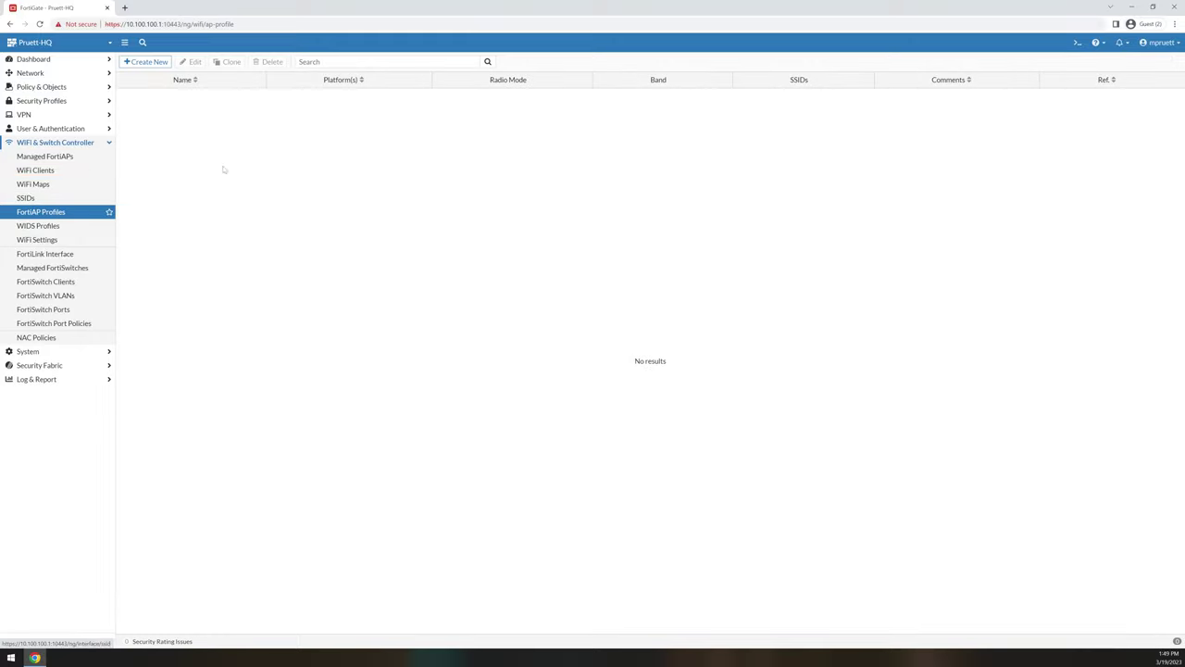
left_click(146, 61)
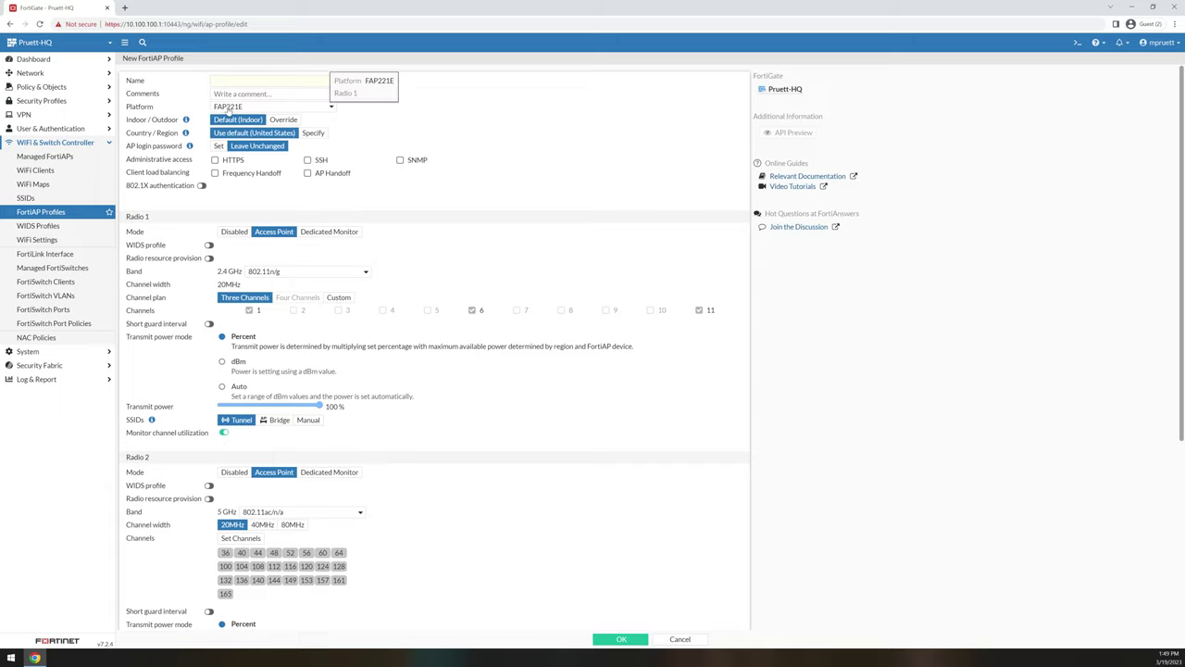
left_click(211, 81)
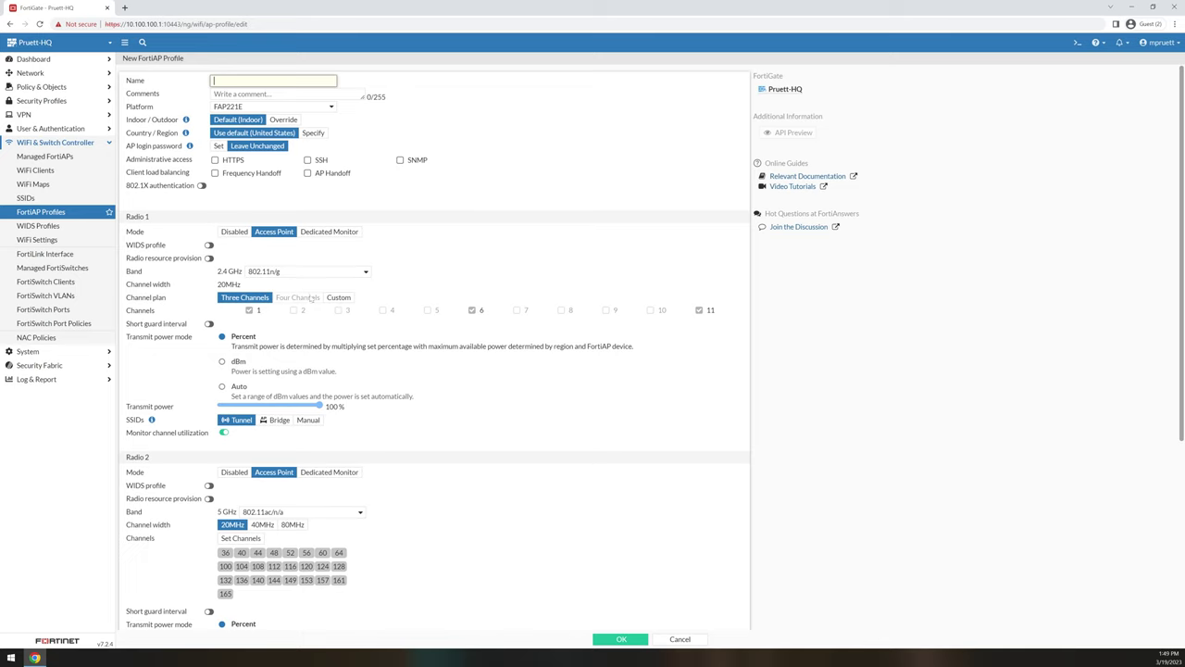
scroll(379, 383, "down", 3)
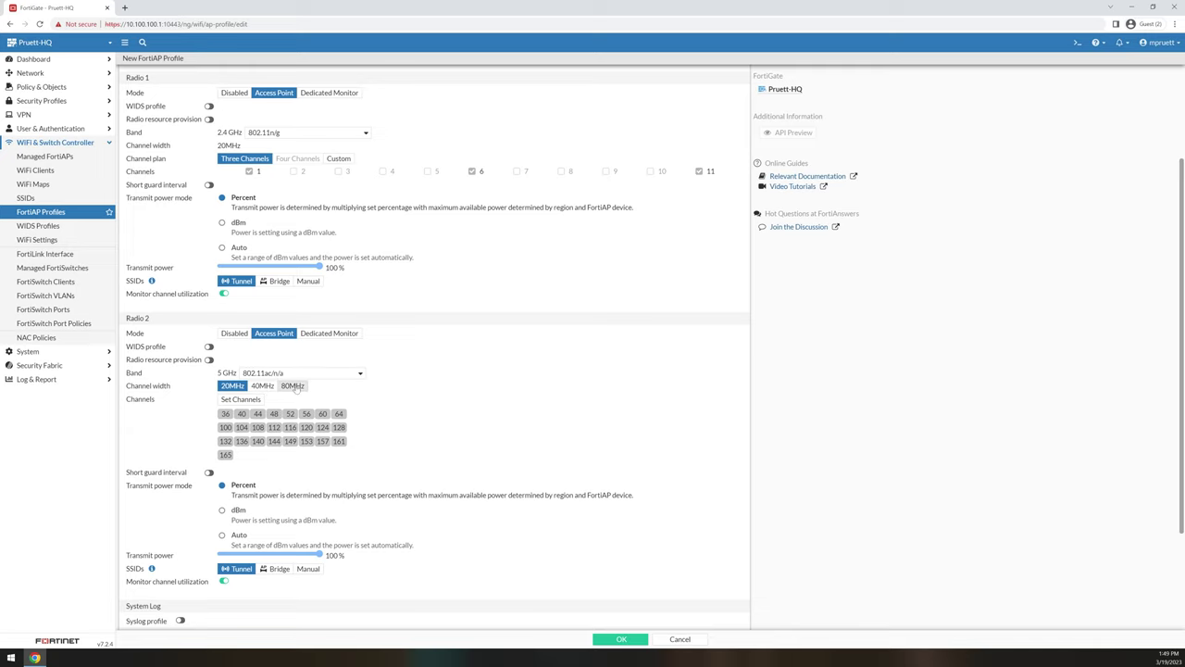
left_click(293, 386)
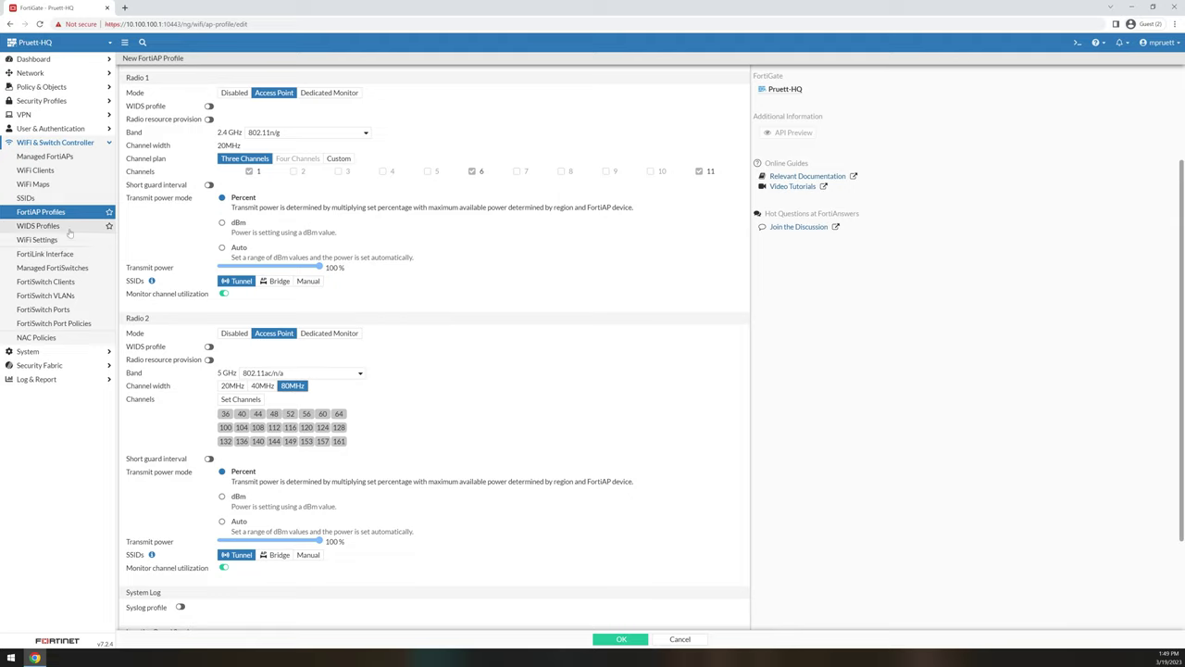
Step: View the FortiLink Interface, Managed FortiSwitches, FortiSwitch Clients and FortiSwitch VLANs pages
left_click(40, 255)
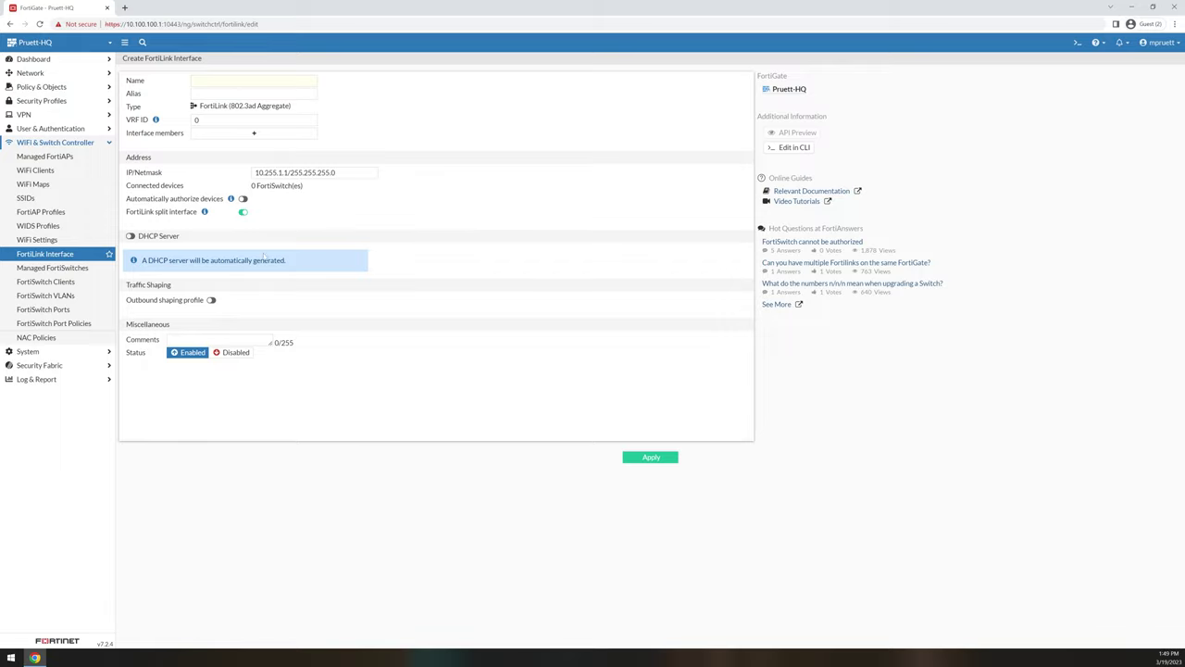
left_click(53, 268)
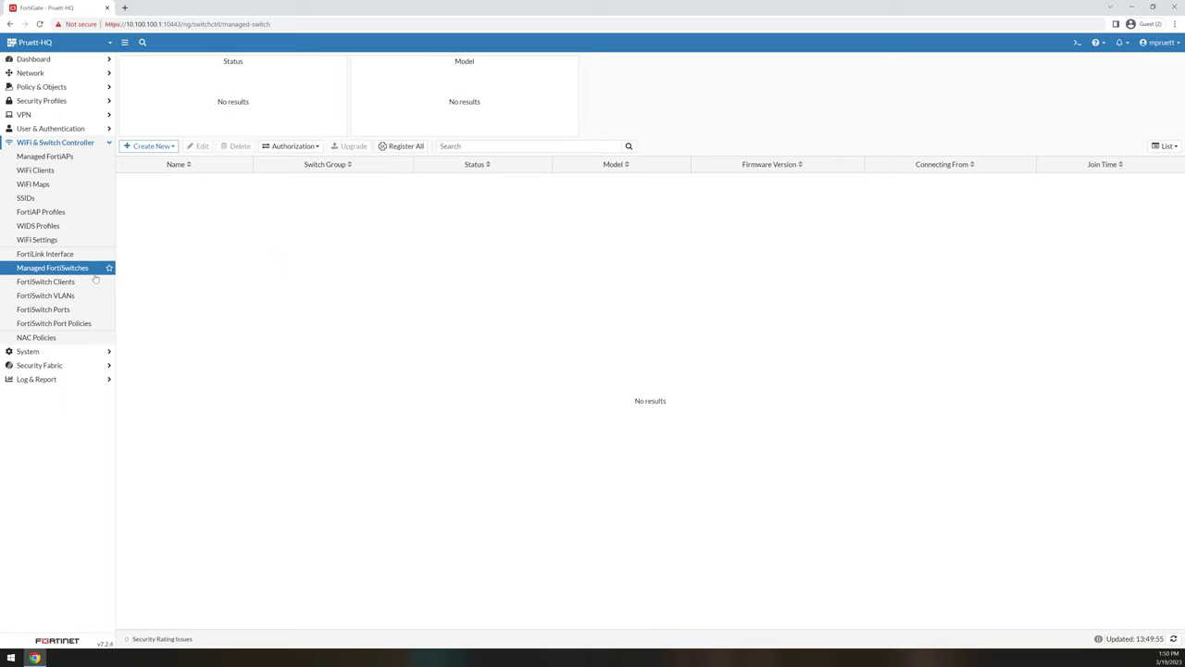
left_click(45, 283)
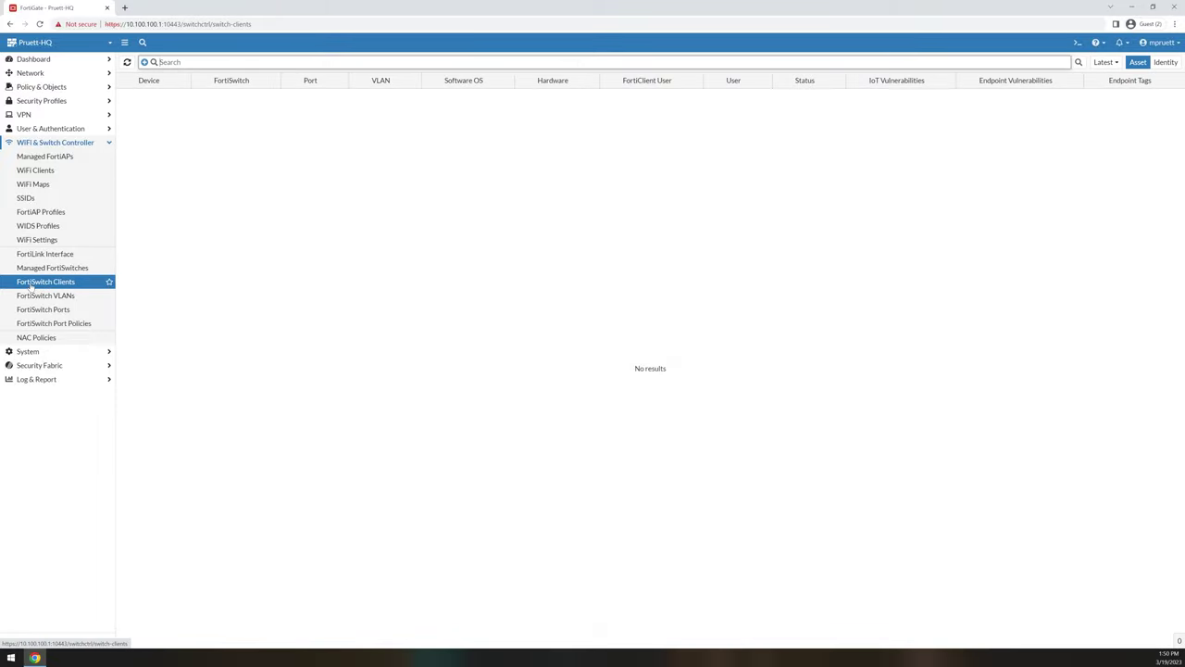
left_click(62, 296)
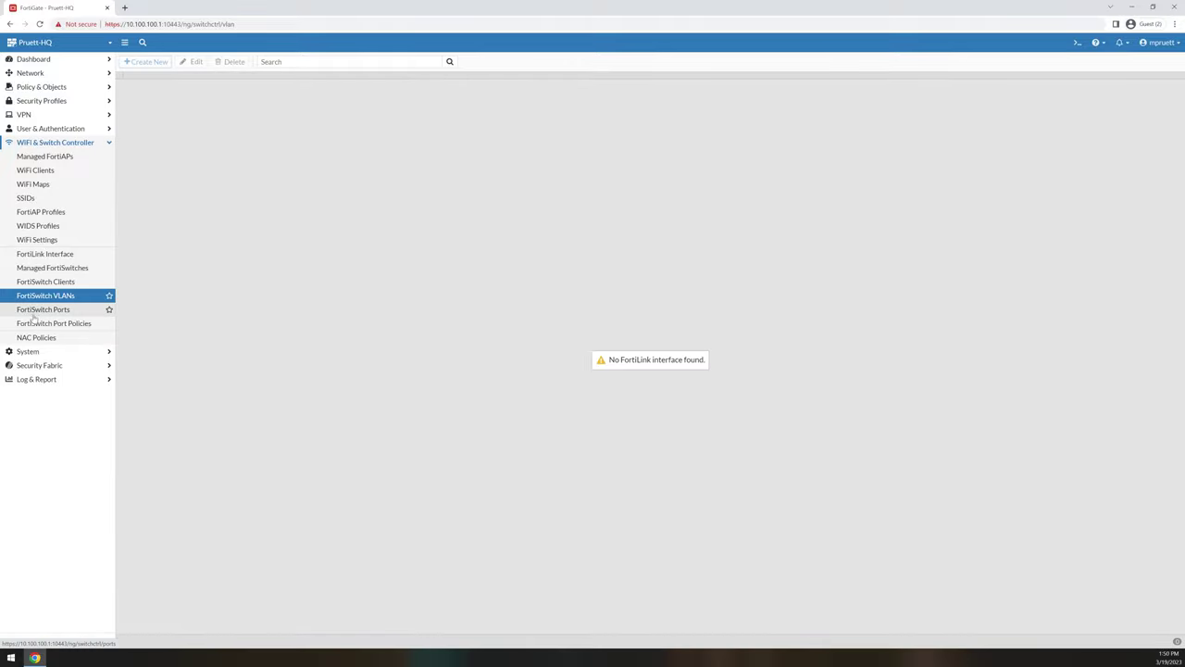
Step: View the FortiSwitch Ports, FortiSwitch Port Policies and NAC Policies pages, returning to the port policies
left_click(37, 309)
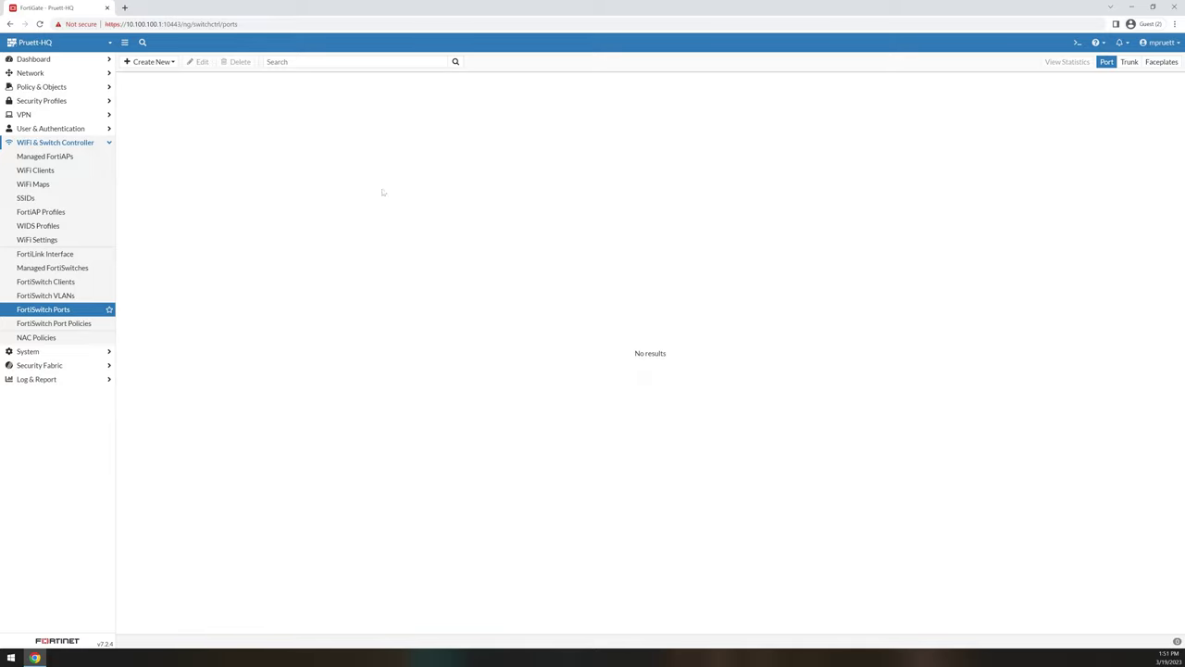
left_click(93, 323)
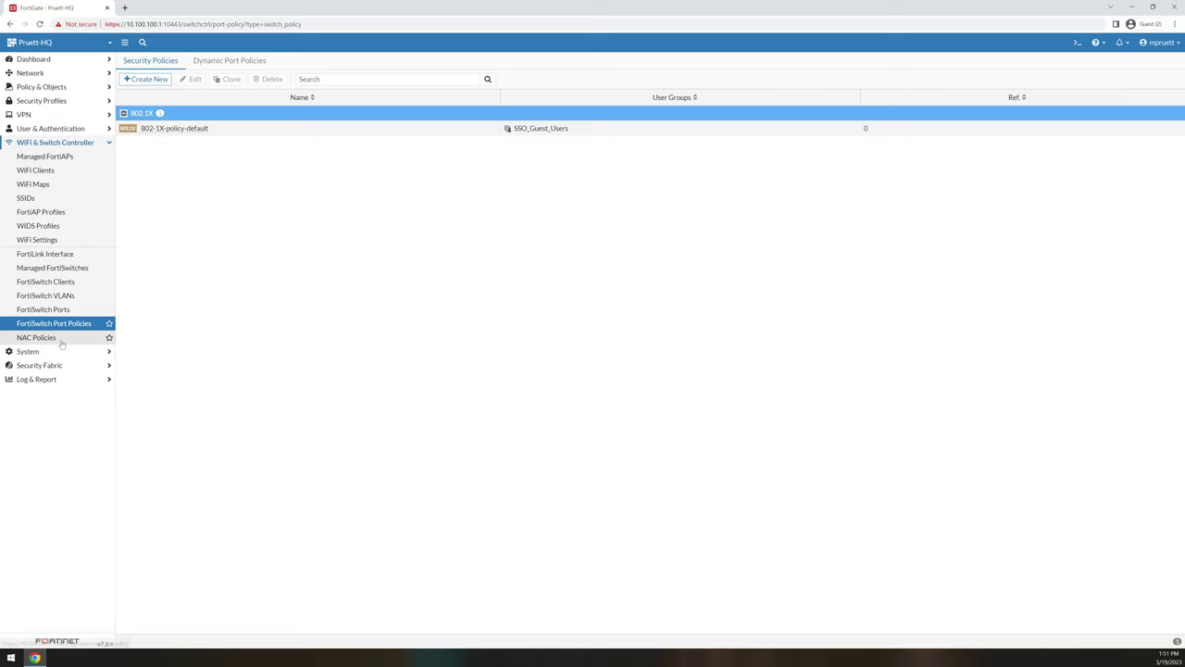
left_click(59, 340)
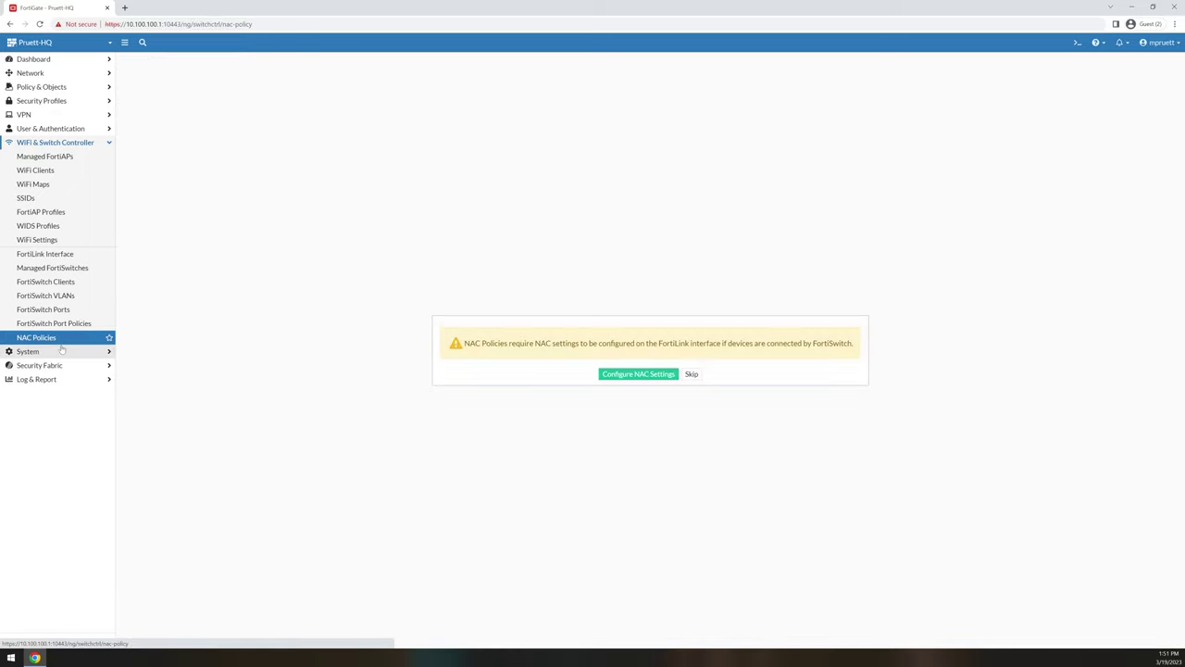
left_click(53, 323)
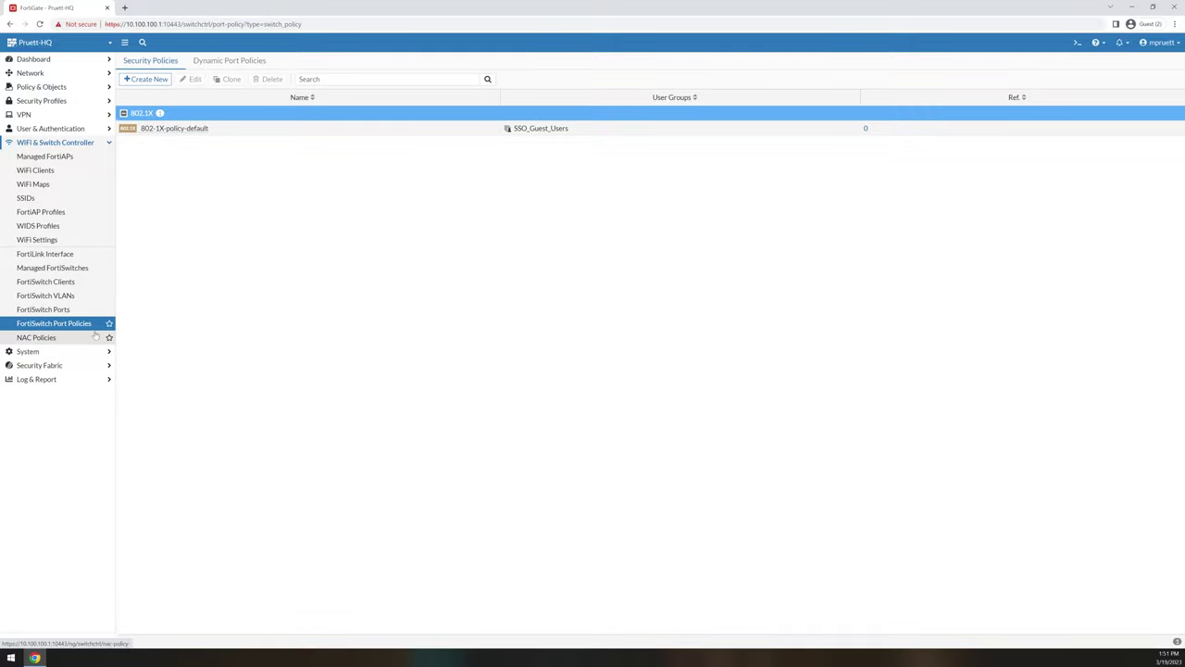
Step: View the System section's Admin Profiles, Fabric Management with its FortiGate device selected, and Settings pages
left_click(33, 352)
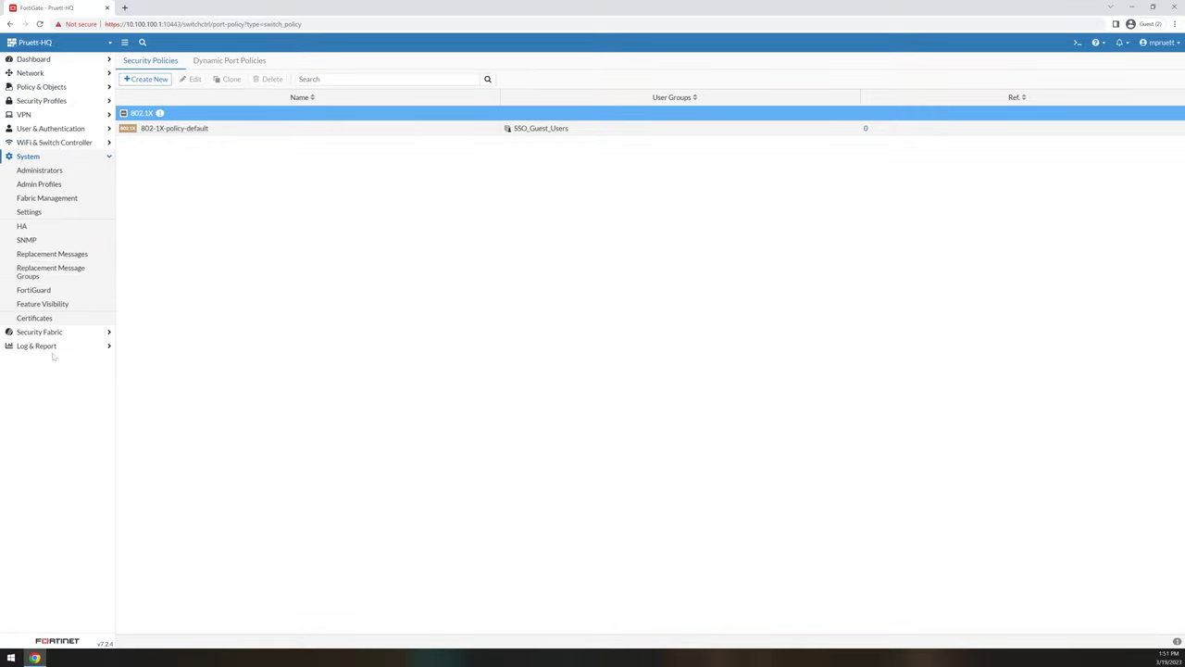
left_click(37, 186)
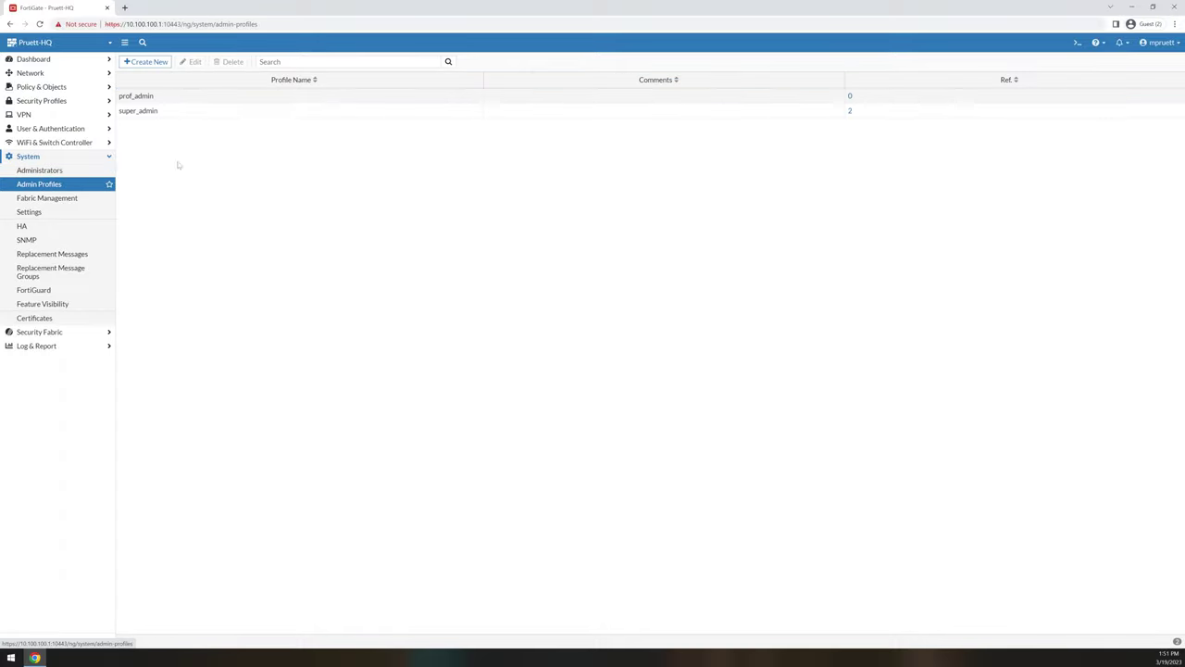
left_click(46, 206)
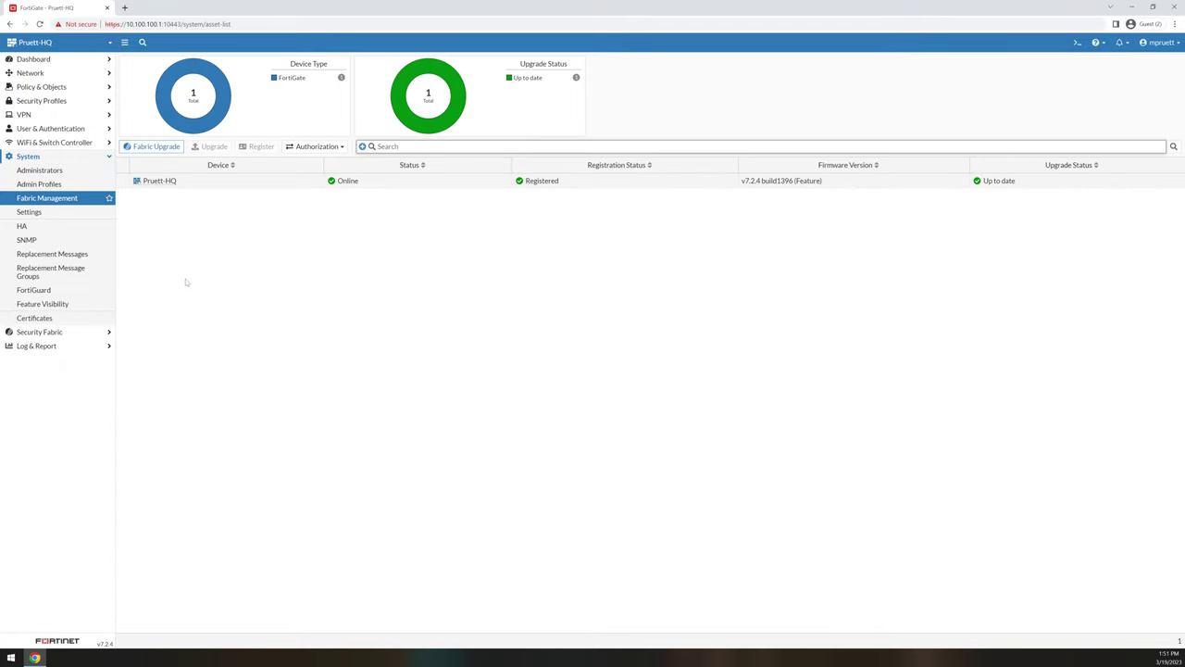
left_click(185, 182)
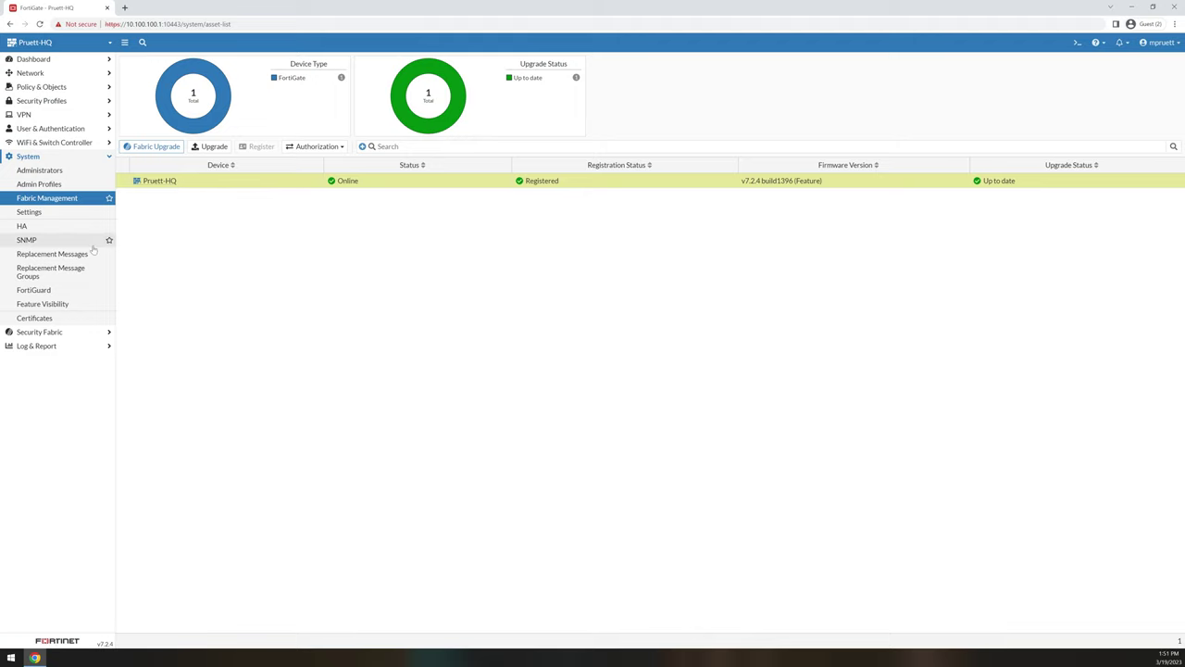
left_click(28, 214)
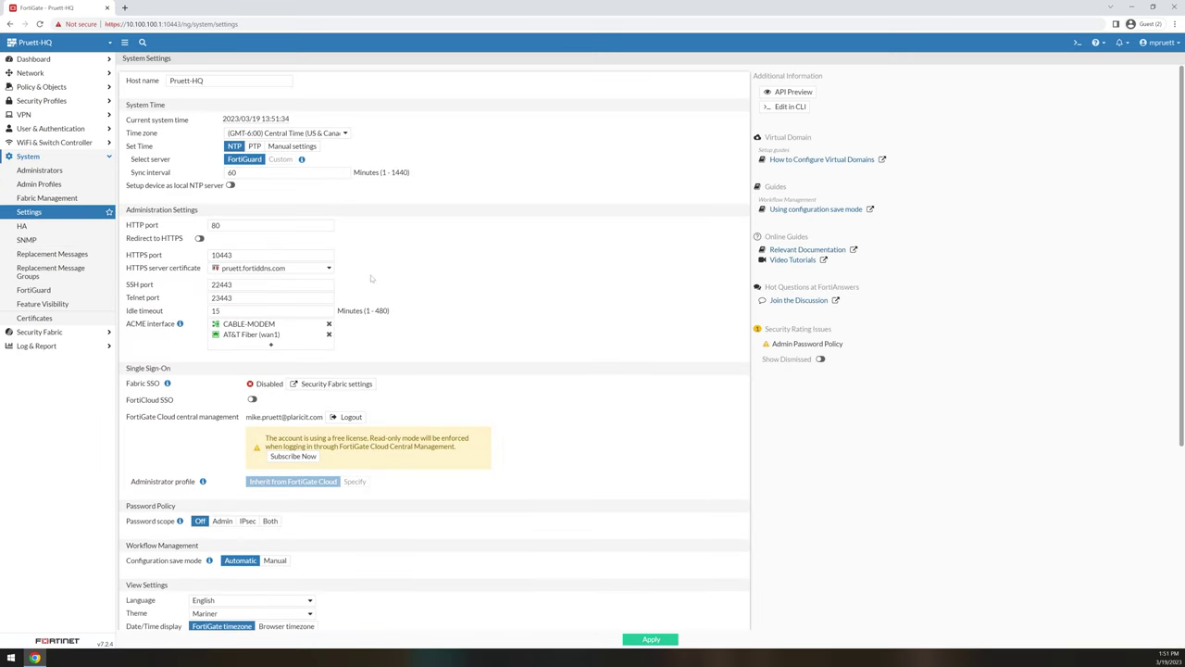
Step: Review the High Availability mode options, keeping Standalone, and view the SNMP configuration
left_click(67, 229)
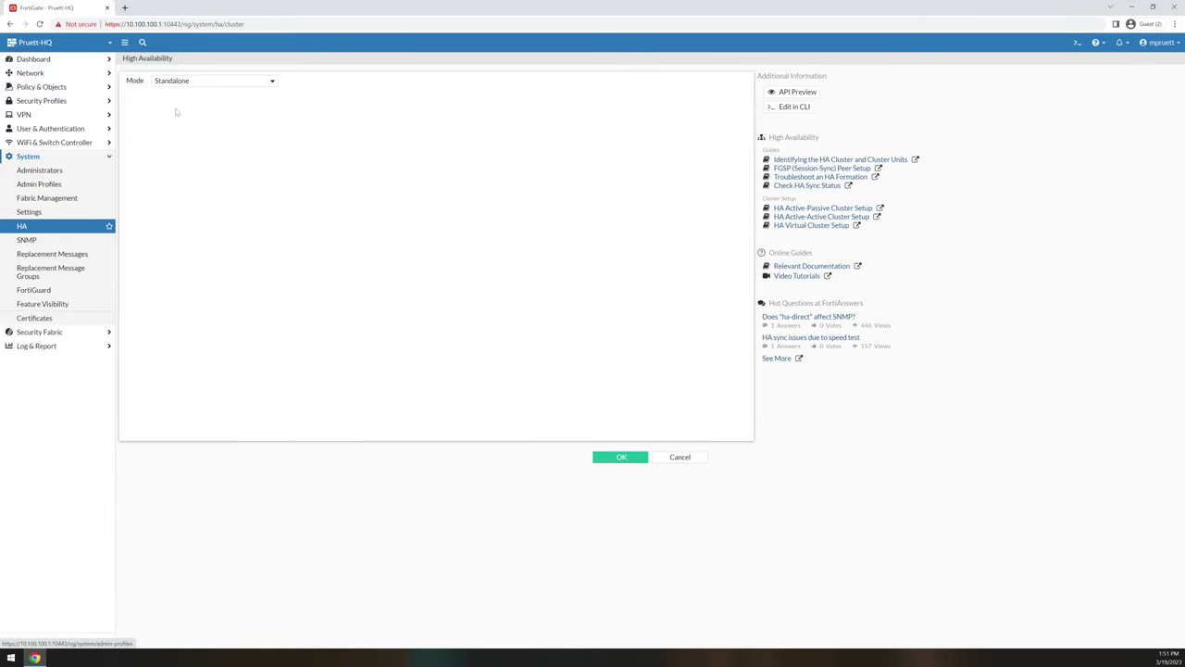
left_click(258, 81)
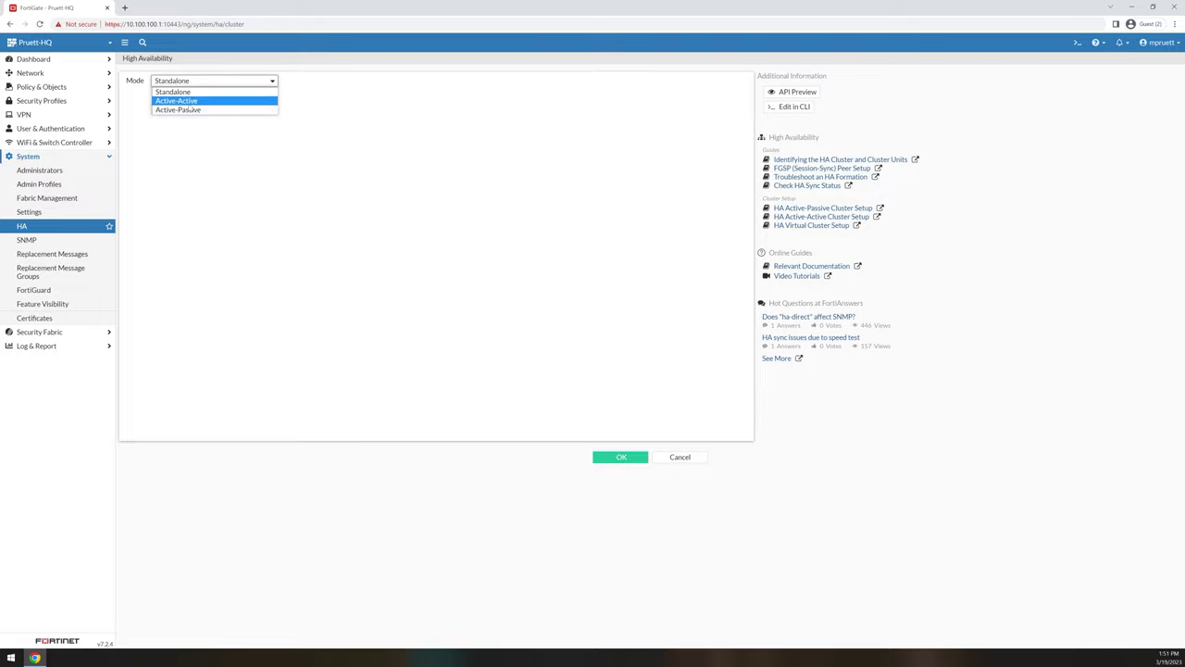
left_click(176, 91)
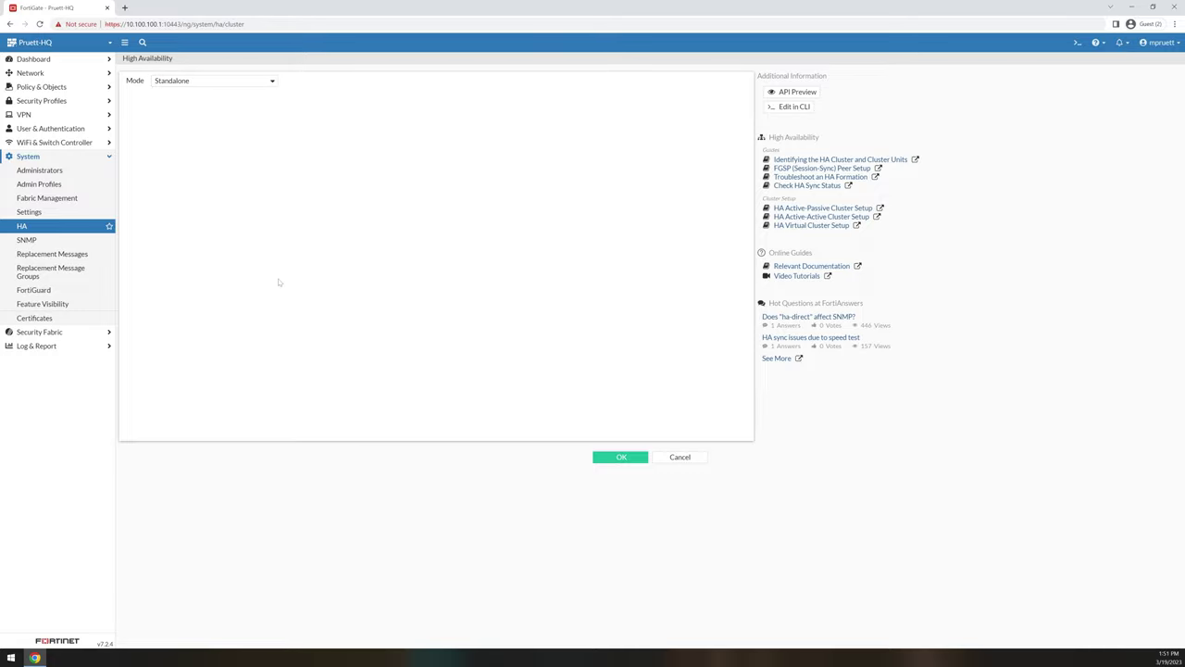
left_click(28, 241)
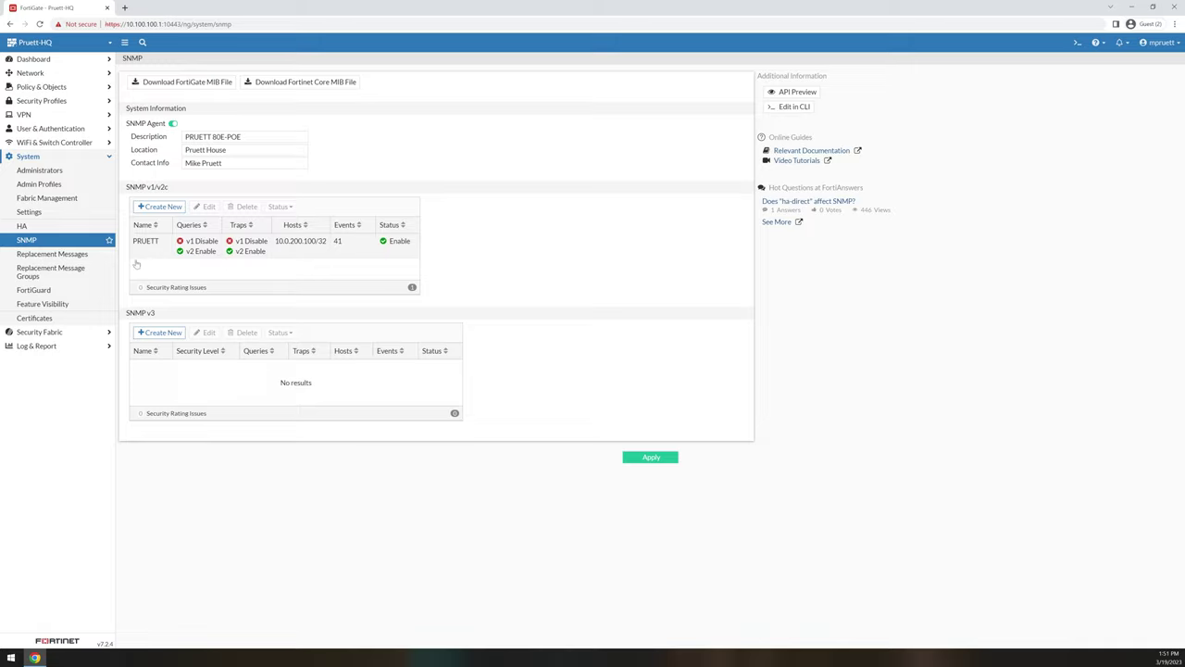
Step: Browse the Replacement Messages list, highlighting authentication, web filtering and HTTP entries
left_click(70, 260)
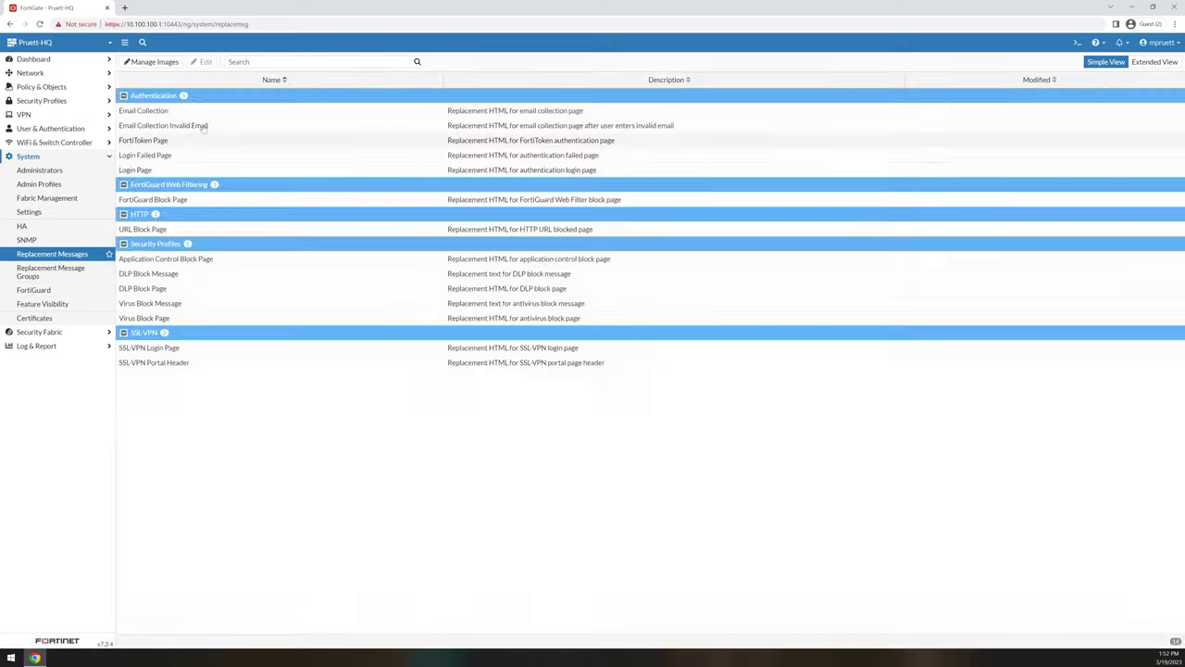
left_click(250, 125)
left_click(228, 156)
left_click(272, 170)
left_click(258, 200)
left_click(251, 228)
Step: Open the FortiGuard Block Page message, examine its Access Blocked preview text and close it without saving
left_click(232, 204)
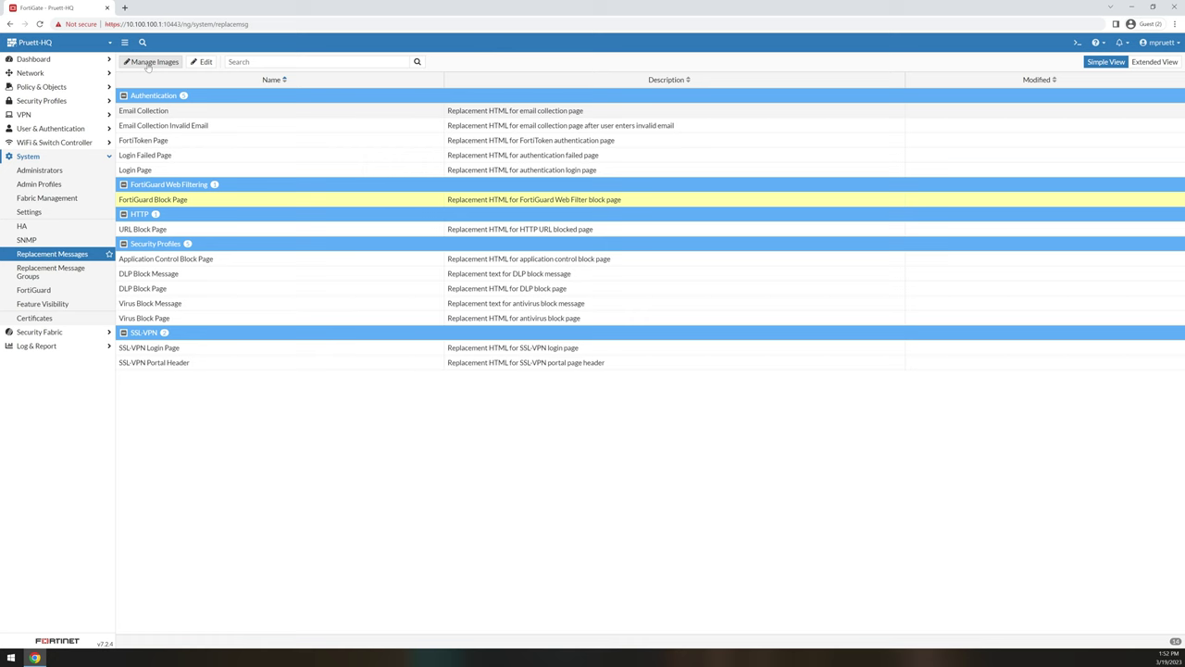
left_click(199, 62)
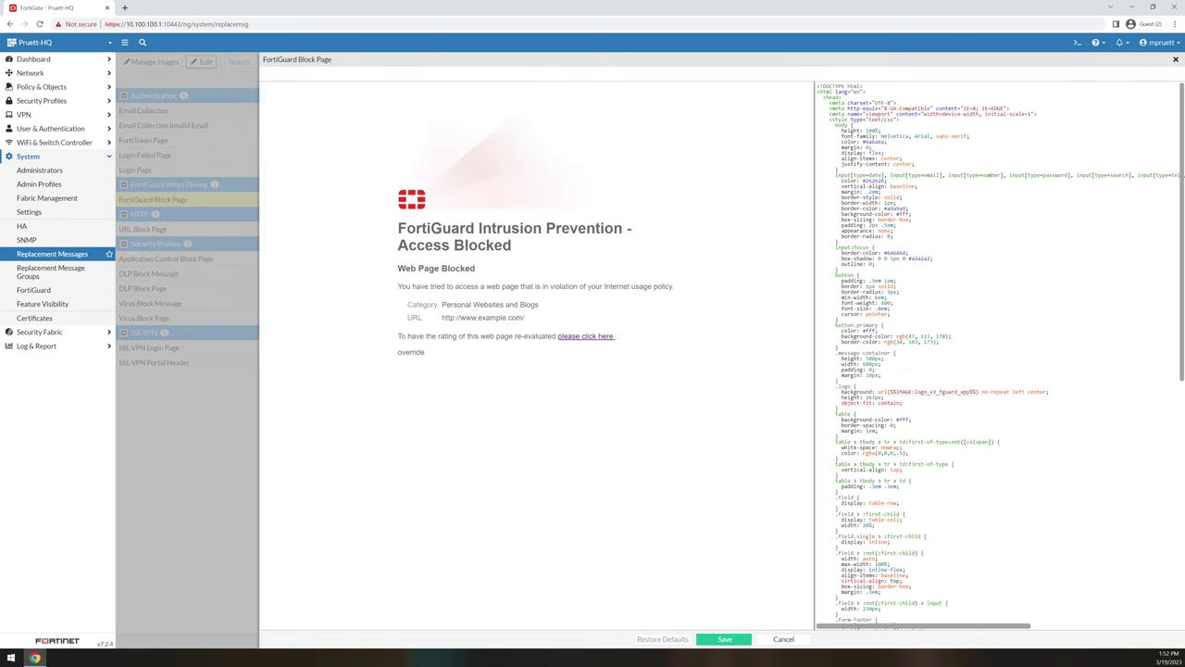
left_click_drag(398, 228, 561, 262)
left_click(551, 261)
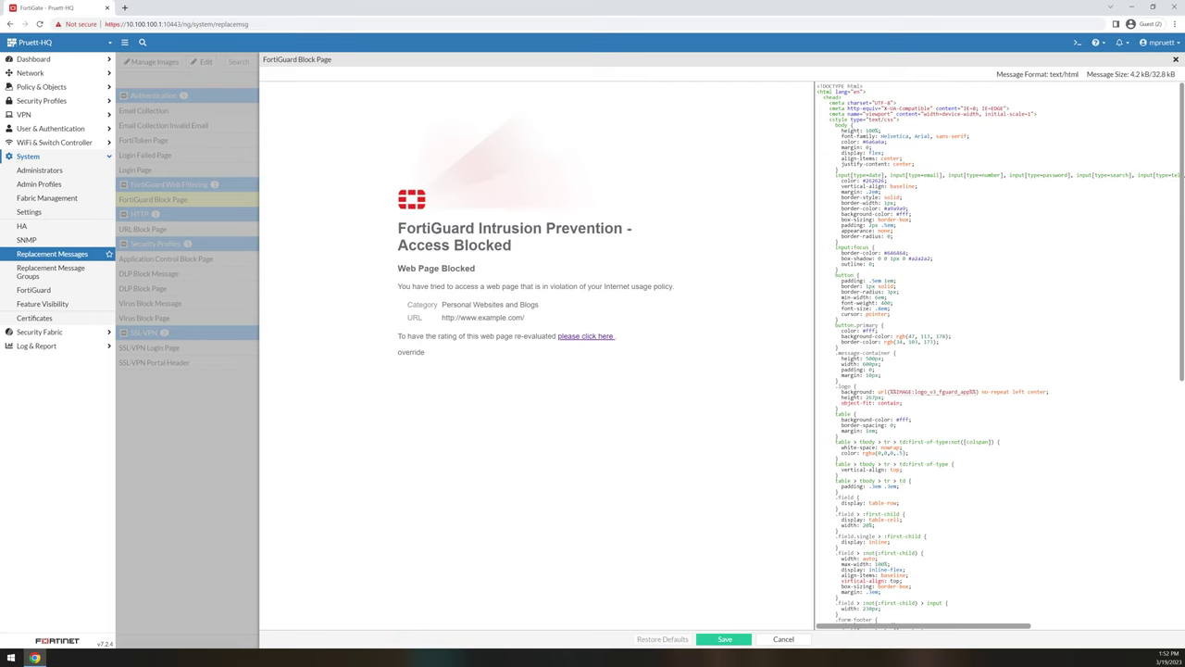
left_click(785, 639)
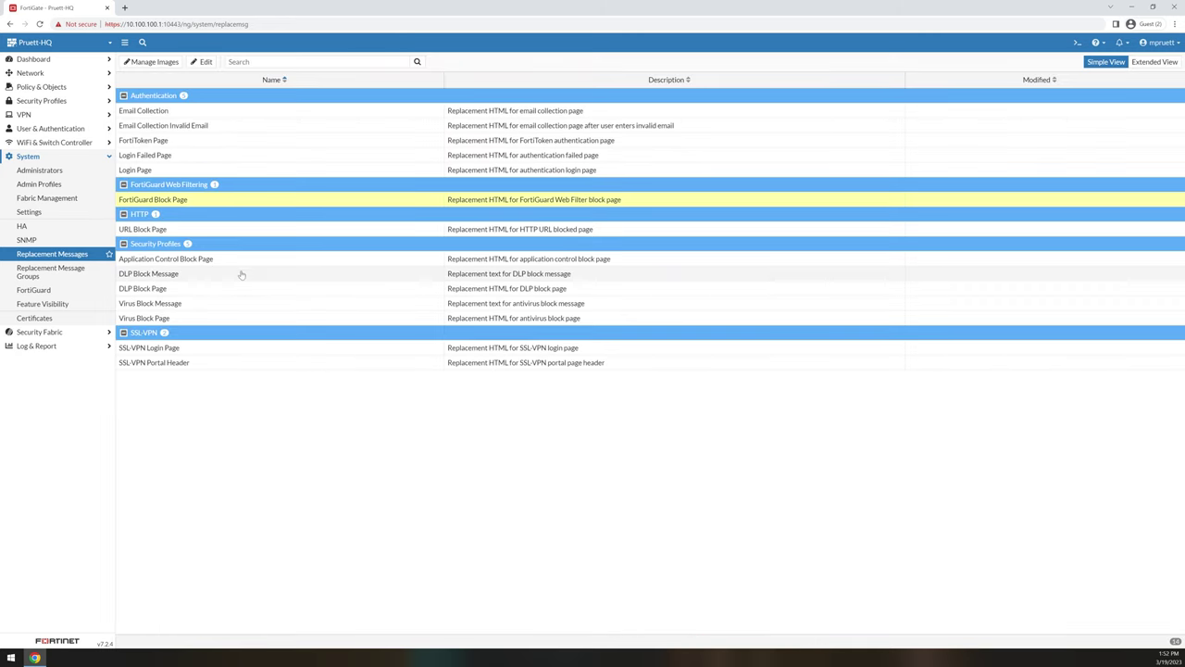
Step: Highlight the URL Block Page replacement message and view the Replacement Message Groups page
left_click(241, 263)
left_click(196, 230)
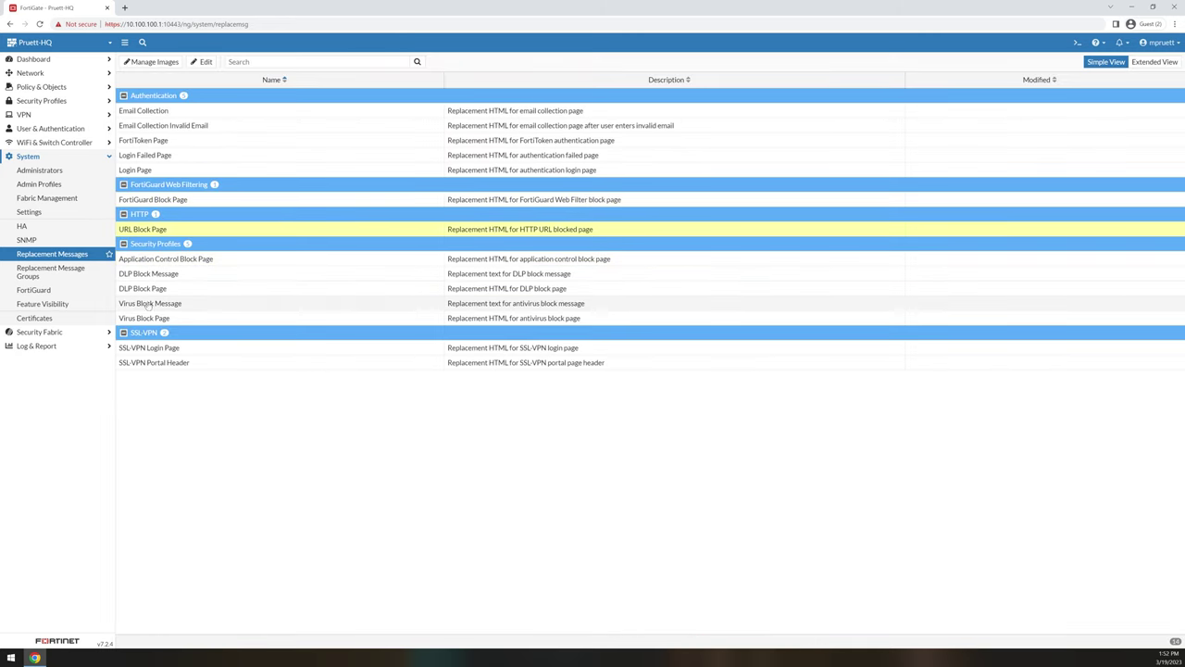
left_click(86, 272)
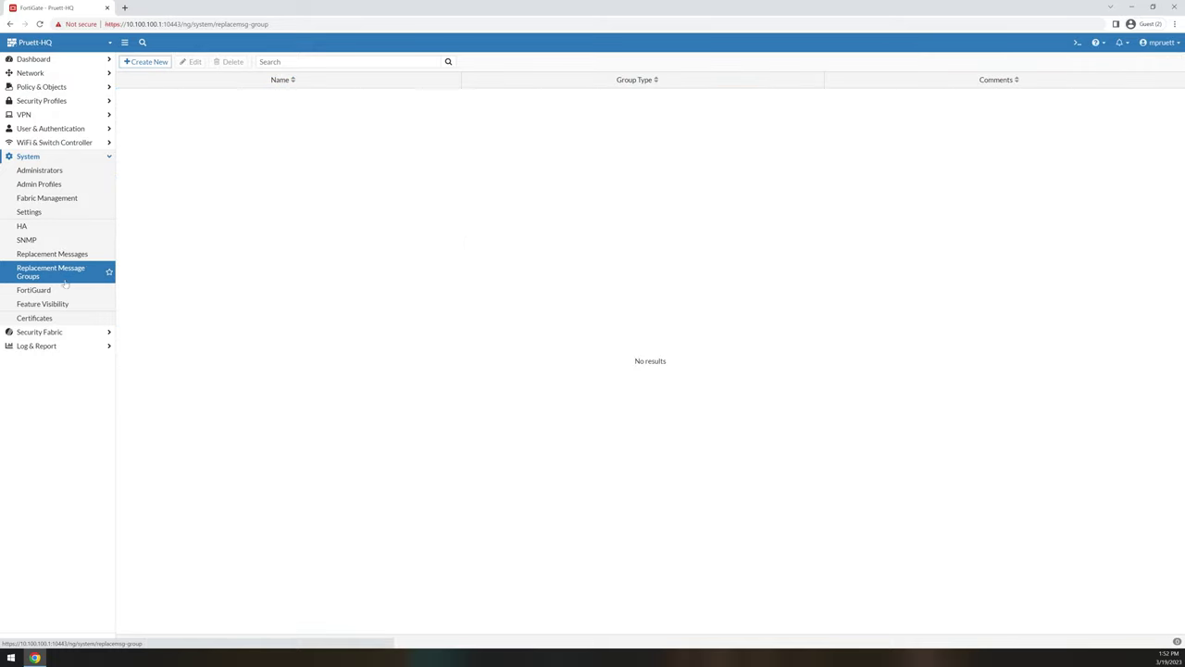
Step: Examine the FortiGuard page's license expiration dates and the traffic volumes of the Fortinet service communications
left_click(60, 289)
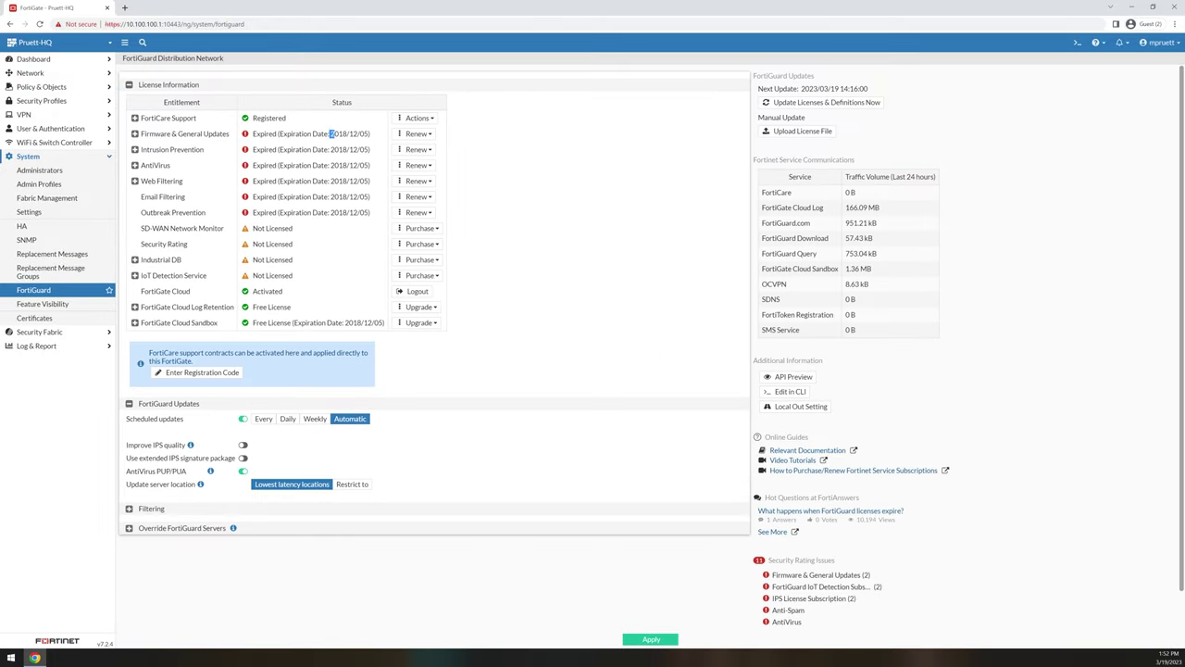
left_click_drag(331, 133, 379, 218)
left_click(379, 218)
left_click_drag(761, 192, 917, 331)
left_click(910, 321)
left_click_drag(894, 177, 930, 177)
Step: Look through the Feature Visibility options and view the list of local and remote CA certificates
left_click(39, 305)
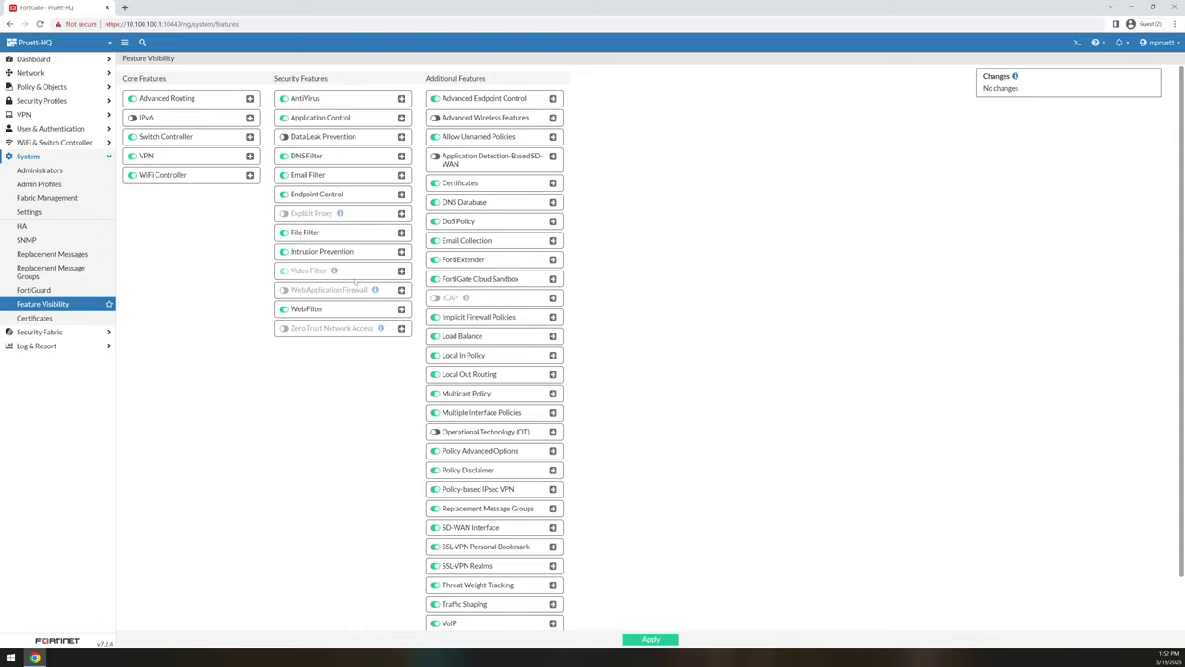
scroll(515, 440, "down", 1)
scroll(515, 416, "up", 1)
scroll(520, 376, "down", 1)
scroll(494, 366, "up", 1)
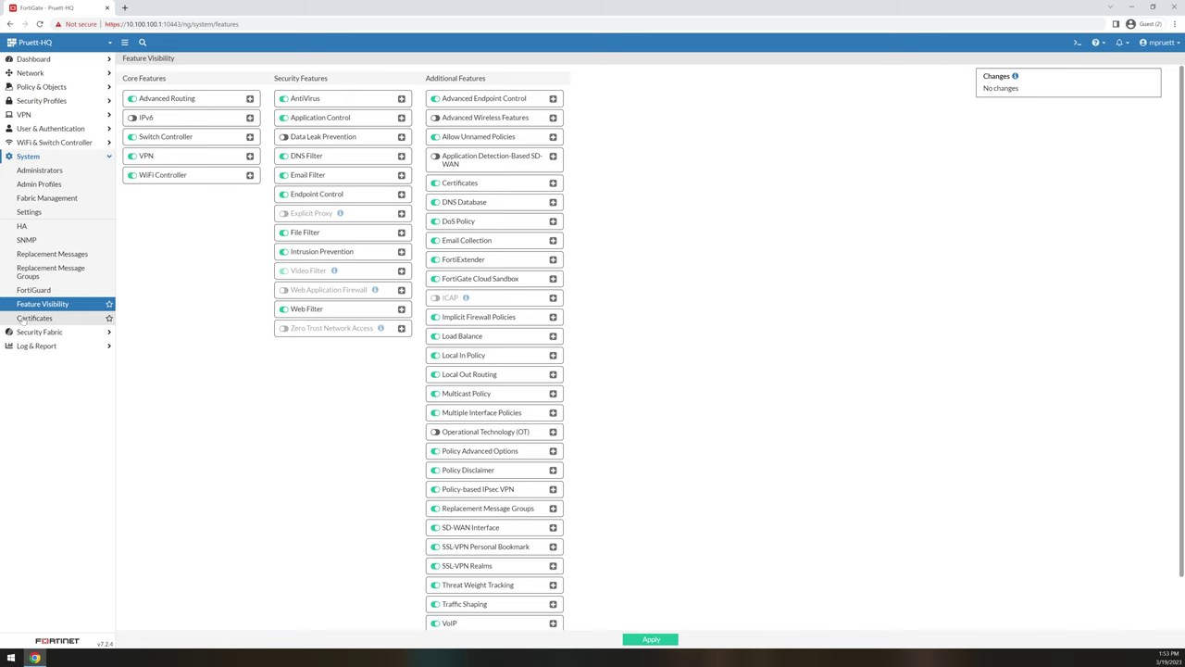
left_click(55, 318)
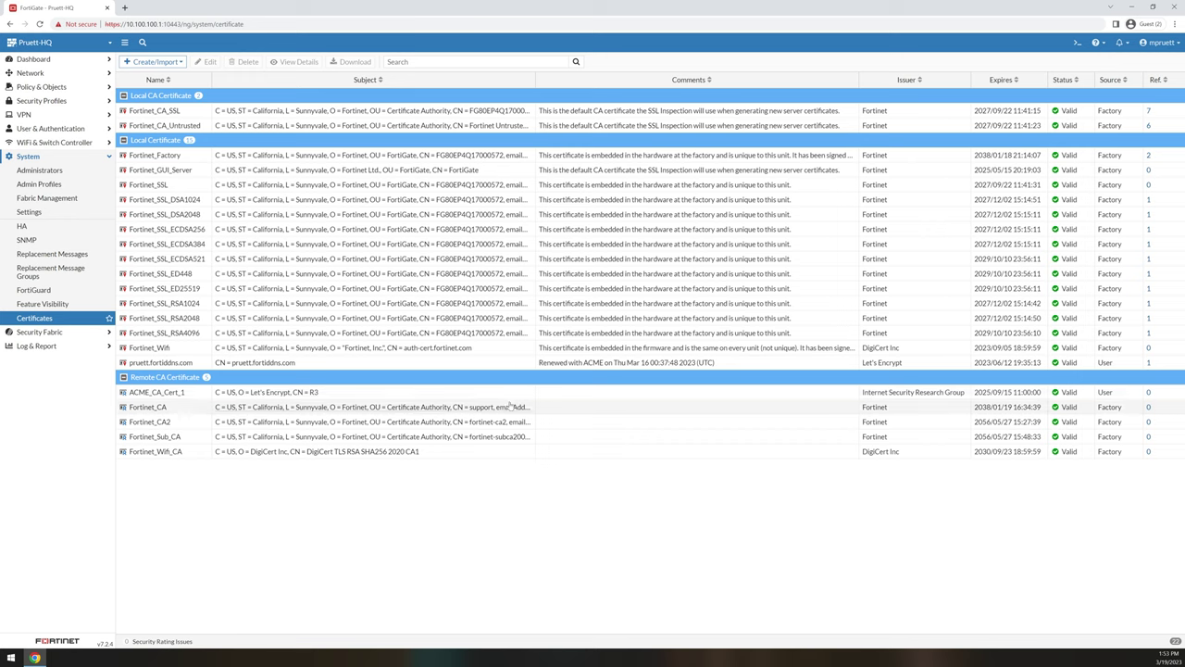
mouse_move(510, 406)
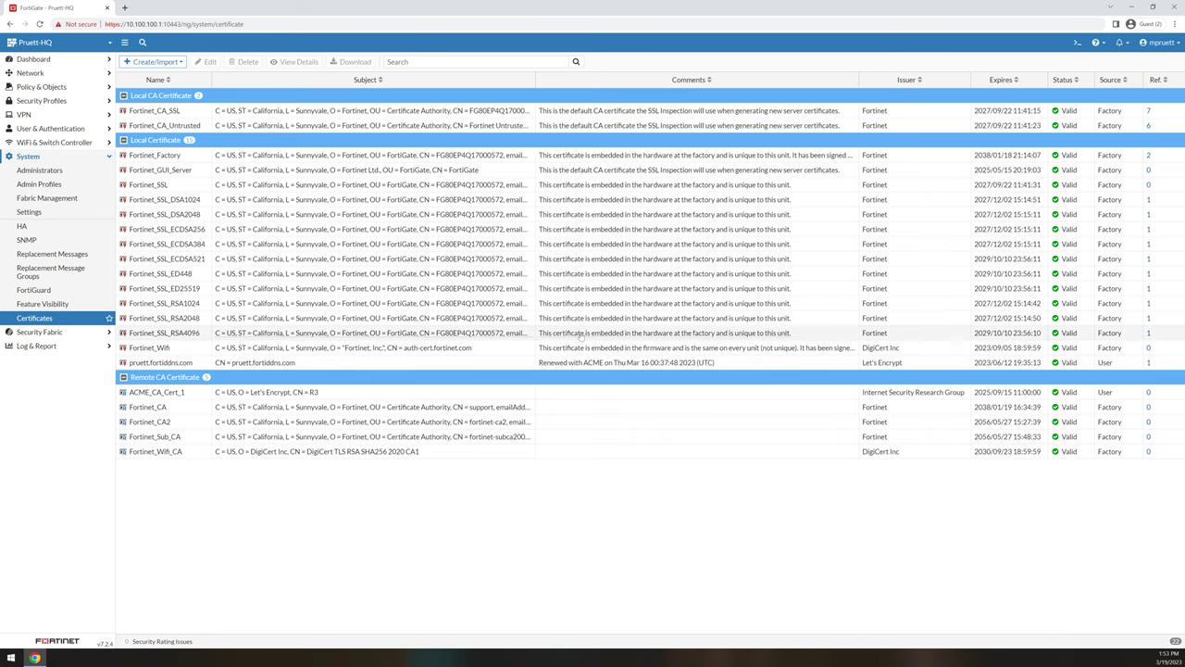
Step: View the Security Fabric's Physical Topology, the Logical Topology with its lan interface details, and the Security Rating
left_click(42, 332)
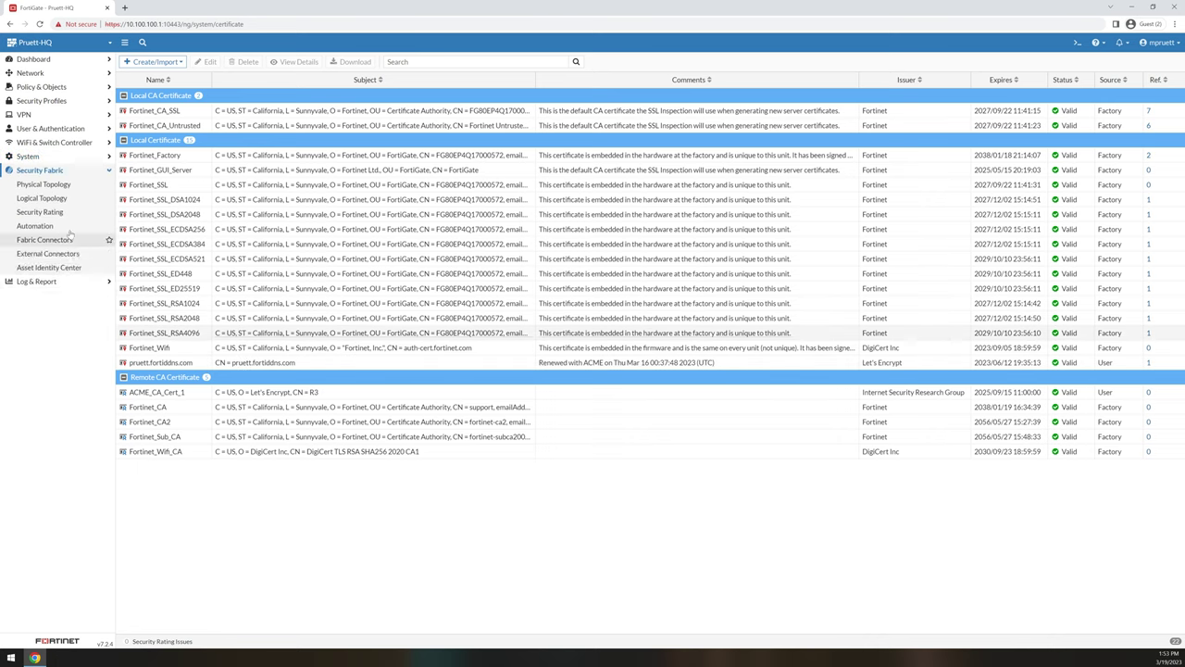
left_click(54, 187)
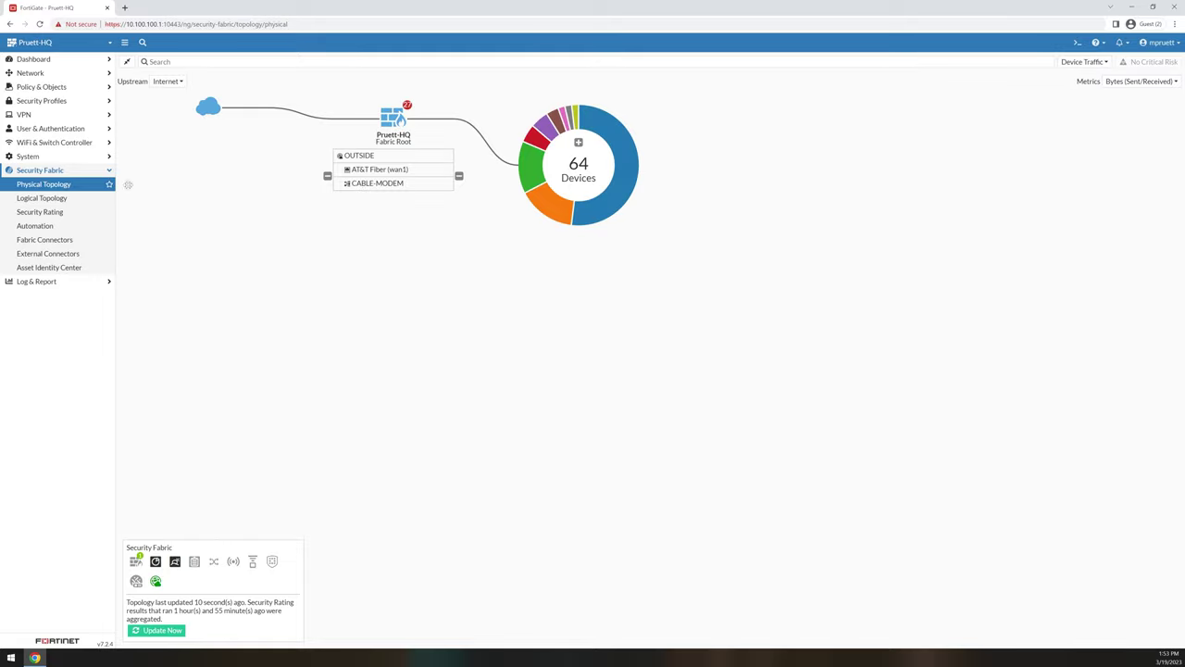
left_click(56, 198)
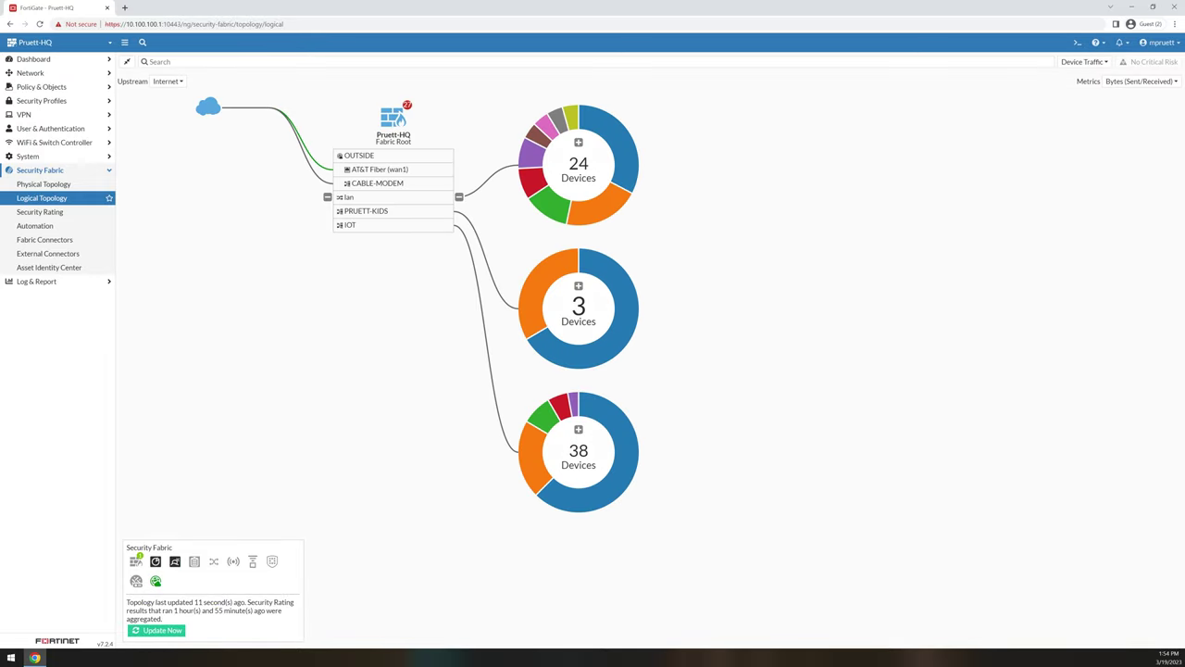
mouse_move(352, 201)
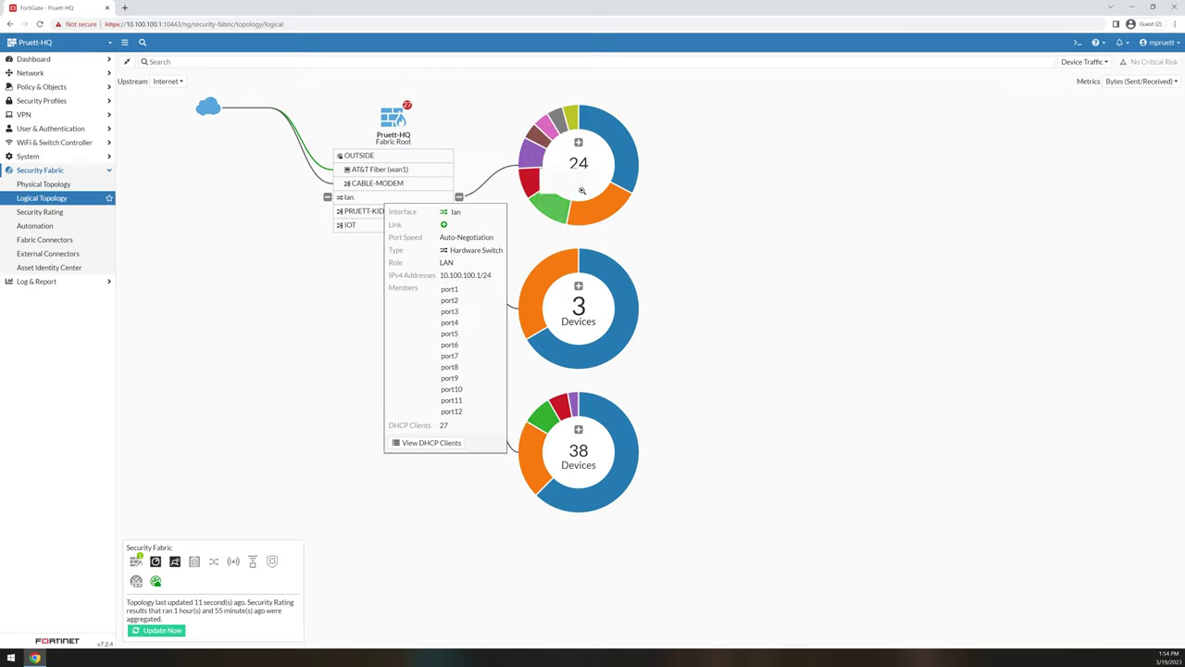
mouse_move(383, 214)
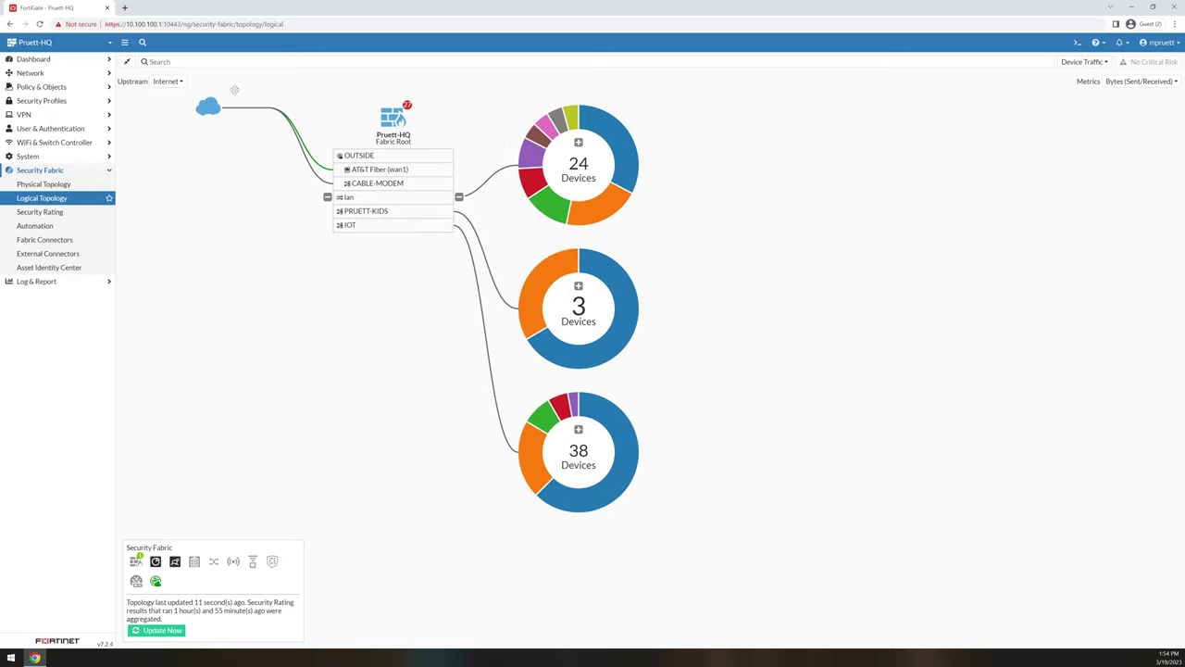
left_click(51, 218)
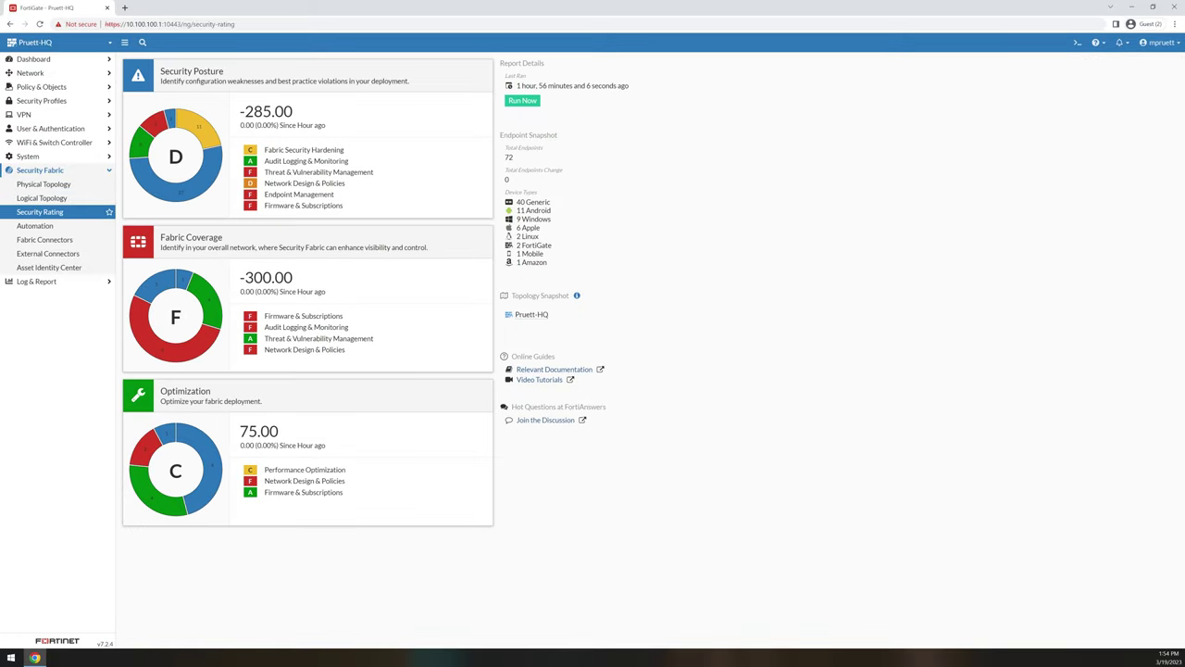
Step: Expand the Security Posture report and examine the details of its Unlicensed security controls, from Log Capacity Management to ZTNA - Client Certificate Validation
mouse_move(479, 333)
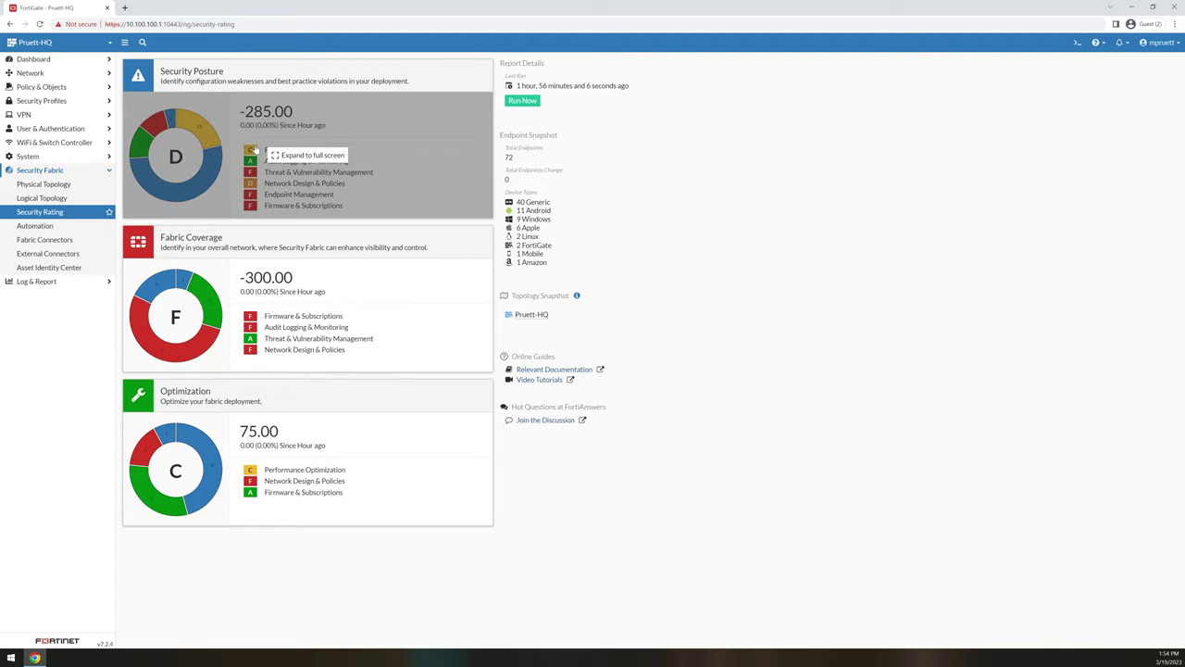
left_click(289, 157)
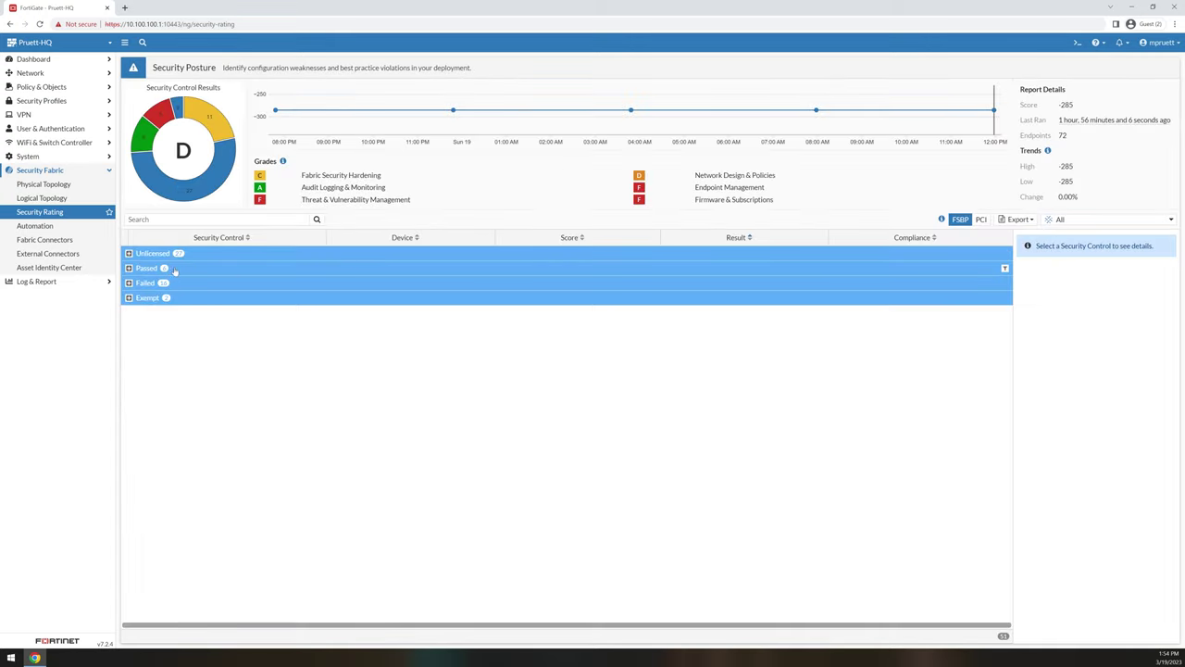
left_click(128, 253)
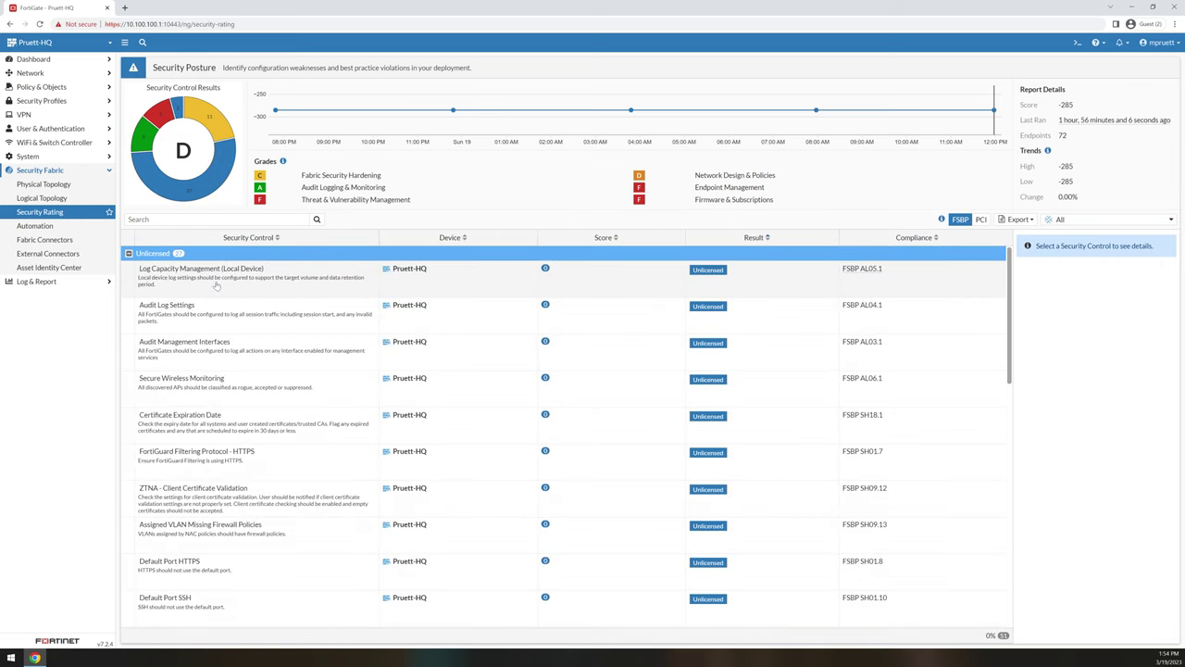
left_click(259, 289)
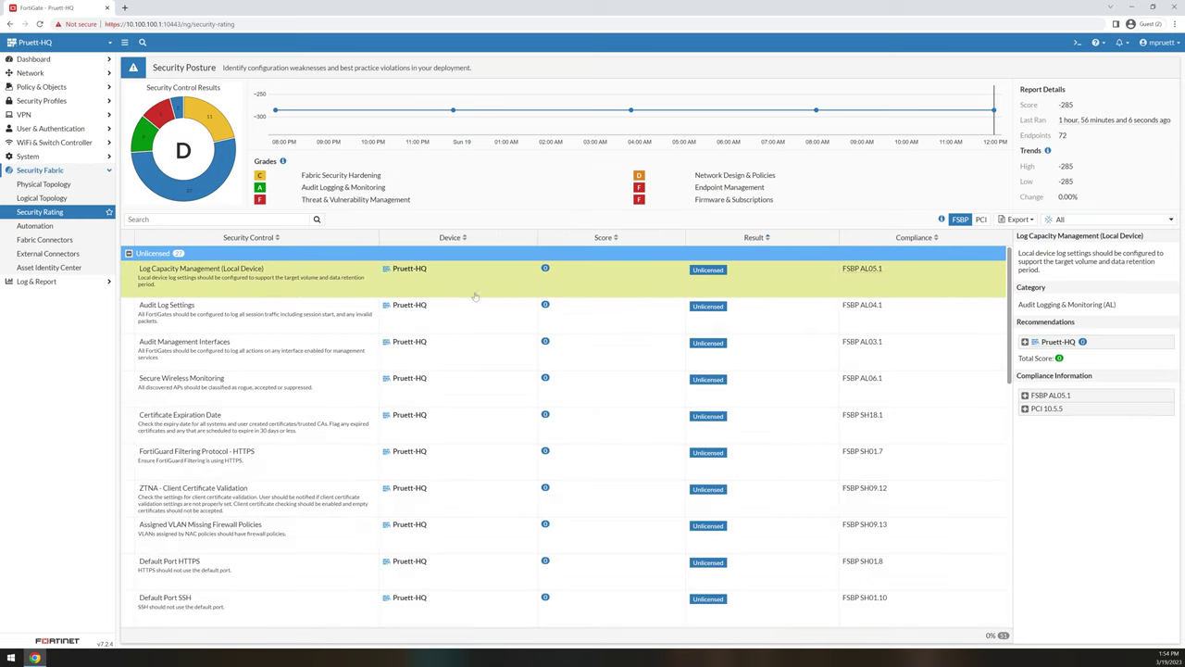
left_click(298, 321)
left_click(280, 359)
left_click(316, 398)
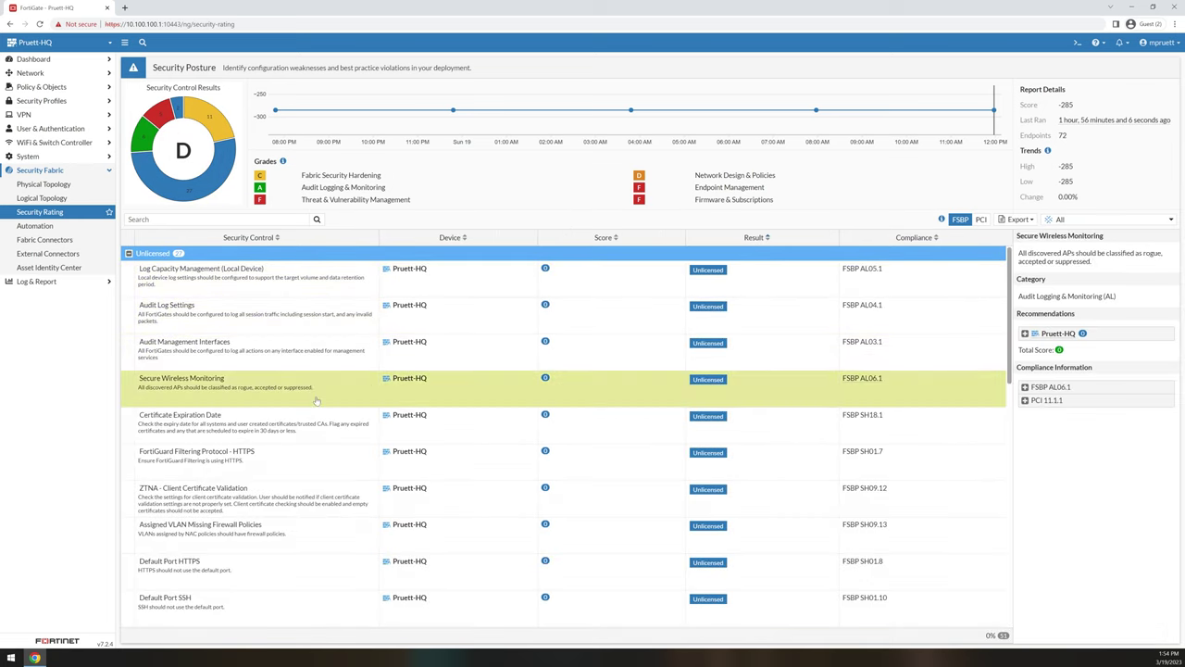
left_click(301, 430)
left_click(308, 461)
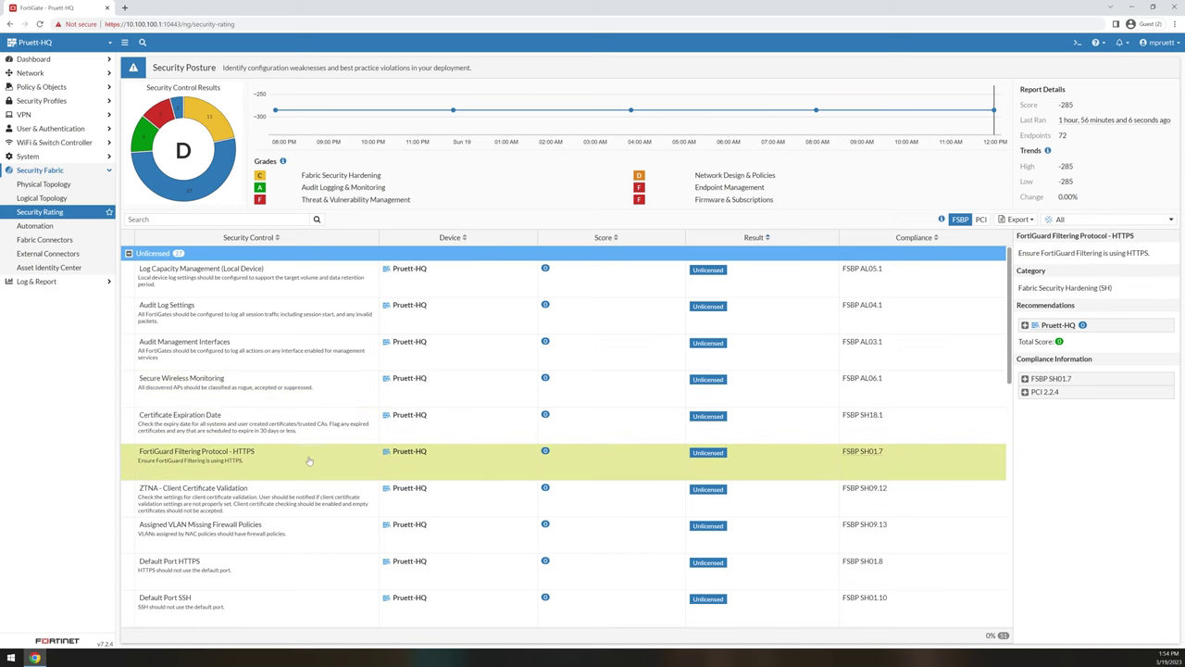
left_click(266, 502)
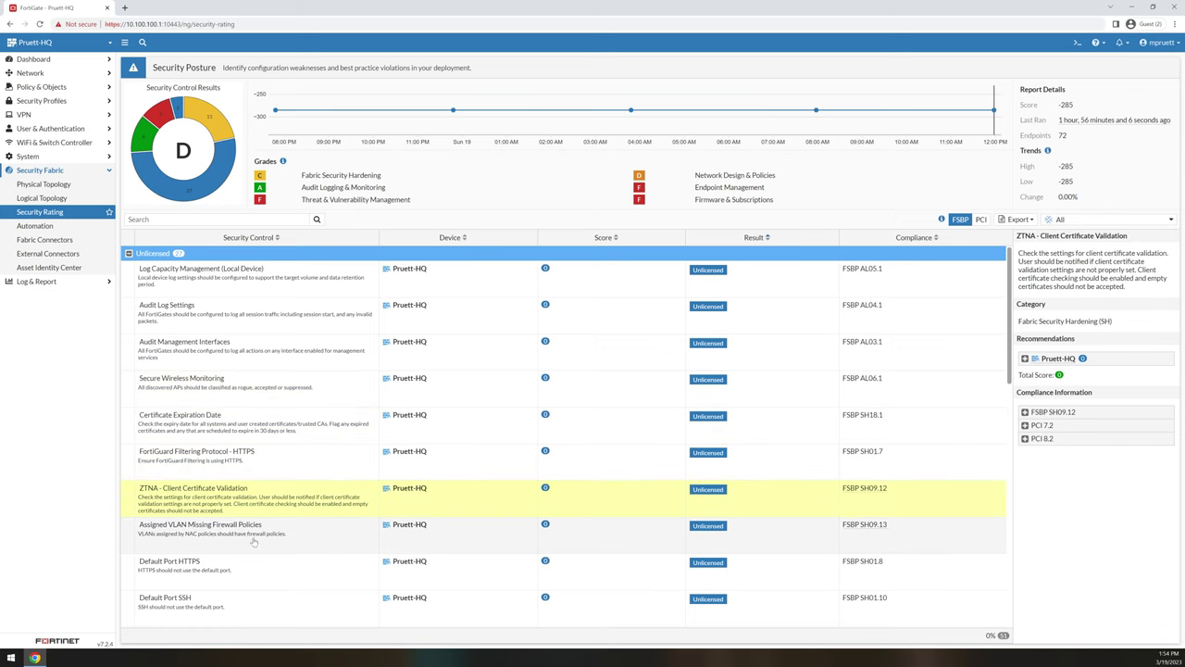
left_click(128, 253)
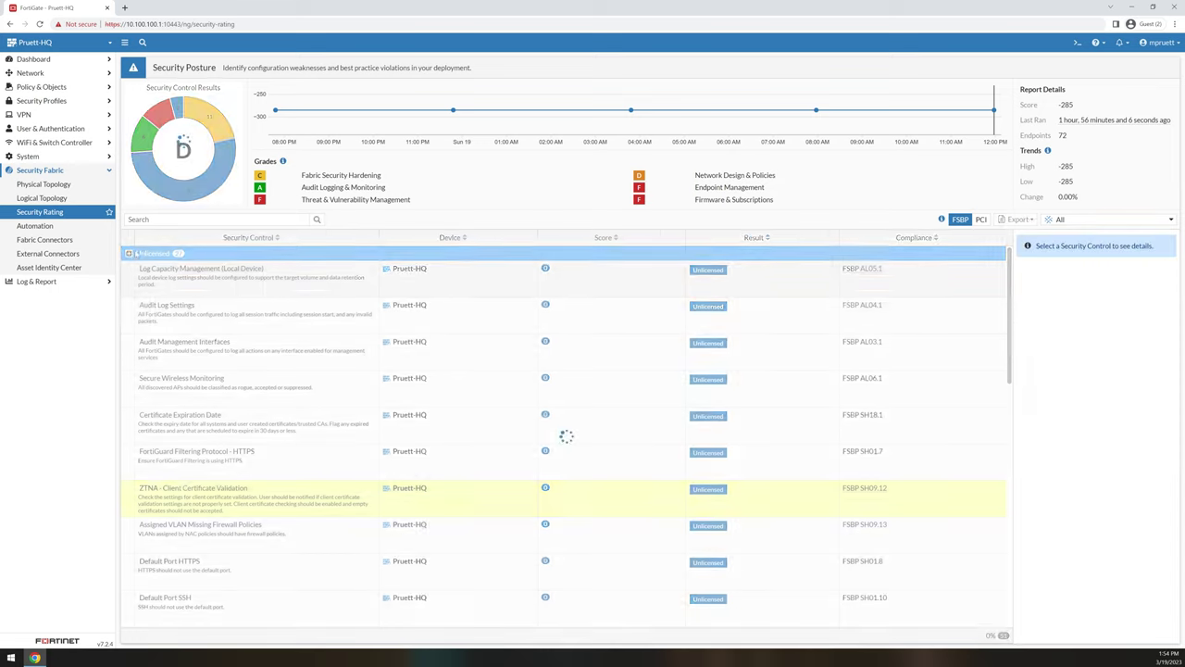
Step: Review the Failed FSBP controls, reading the recommendations for Firmware & General Updates and FortiClient Vulnerabilities
left_click(128, 282)
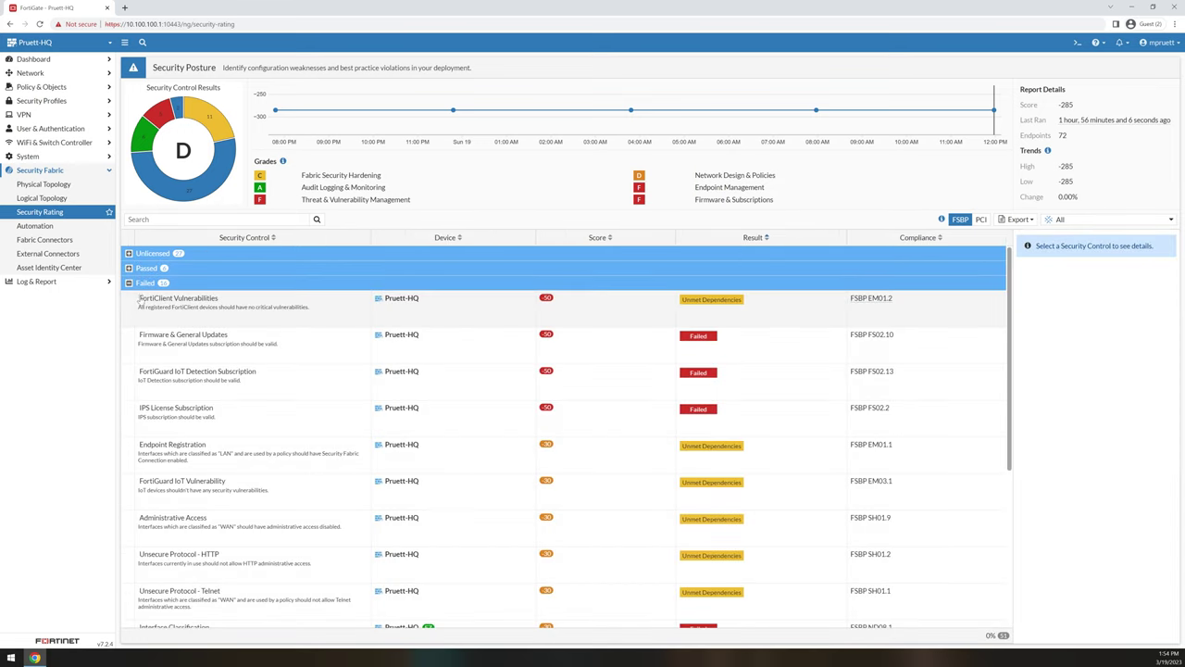
left_click(320, 356)
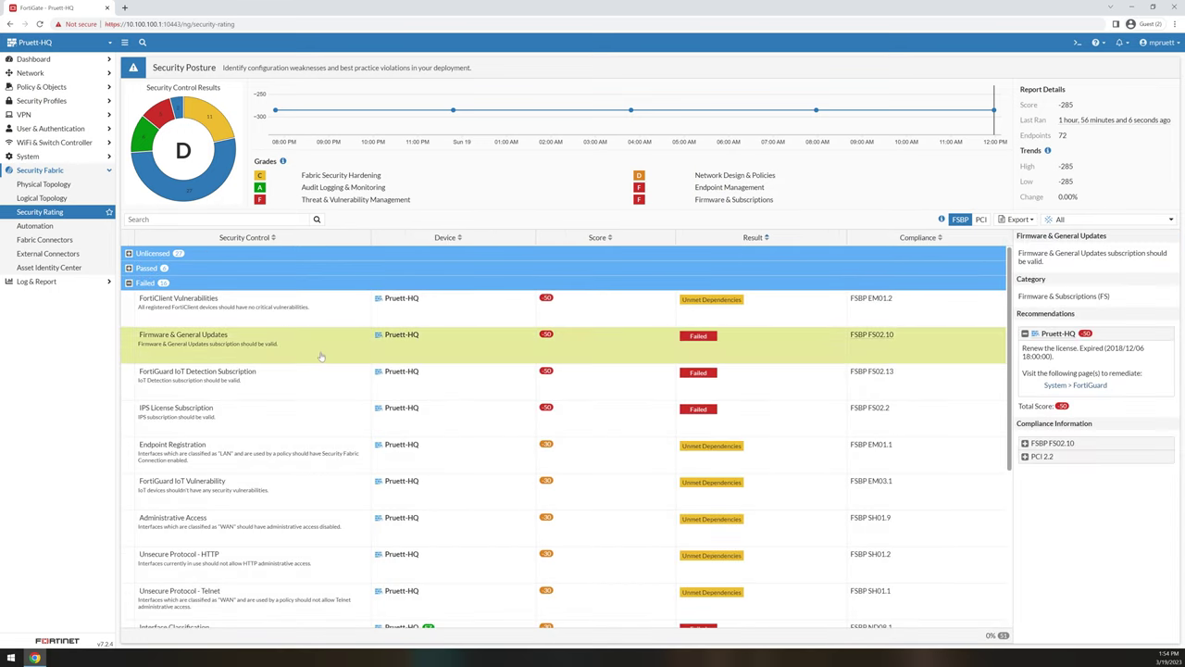
left_click(331, 316)
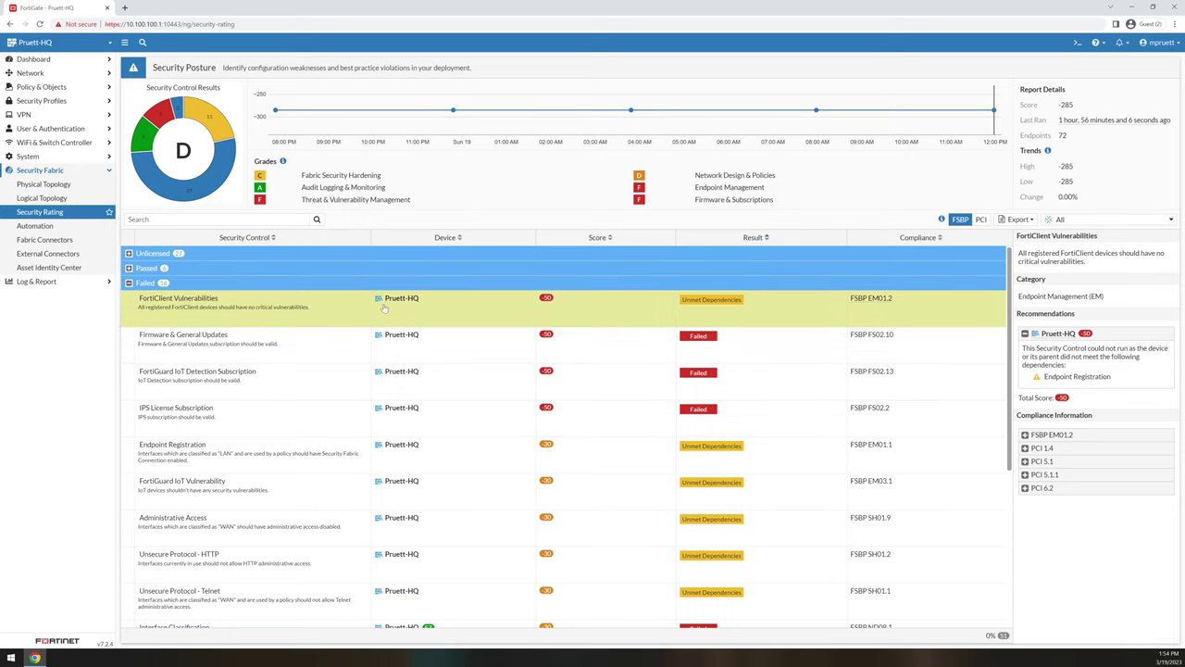
Step: Switch the Security Posture report to PCI compliance and examine its Failed controls, including the FortiGuard IoT Vulnerability details
left_click(981, 220)
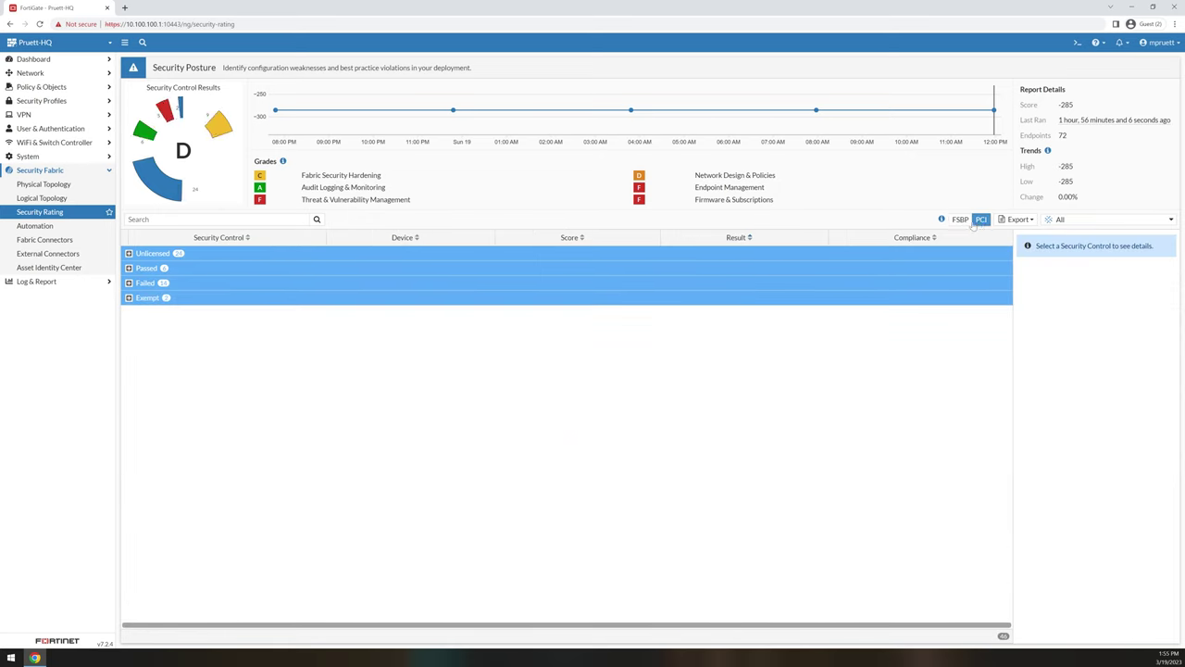
left_click(146, 283)
left_click(296, 496)
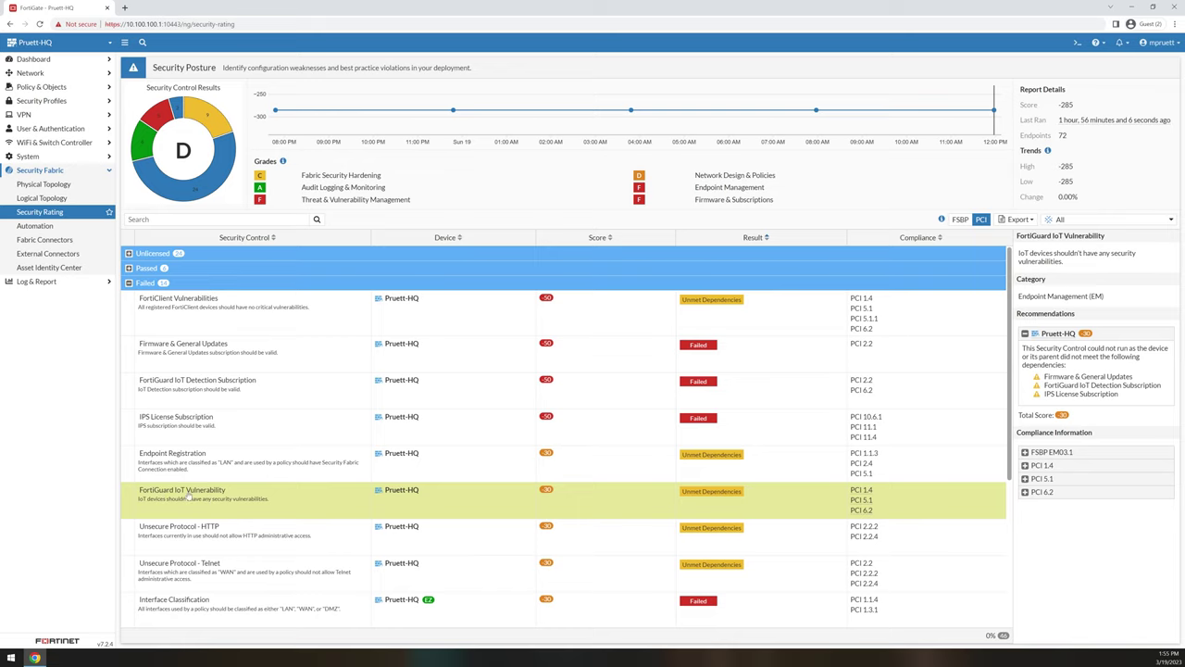
mouse_move(867, 493)
scroll(406, 509, "down", 3)
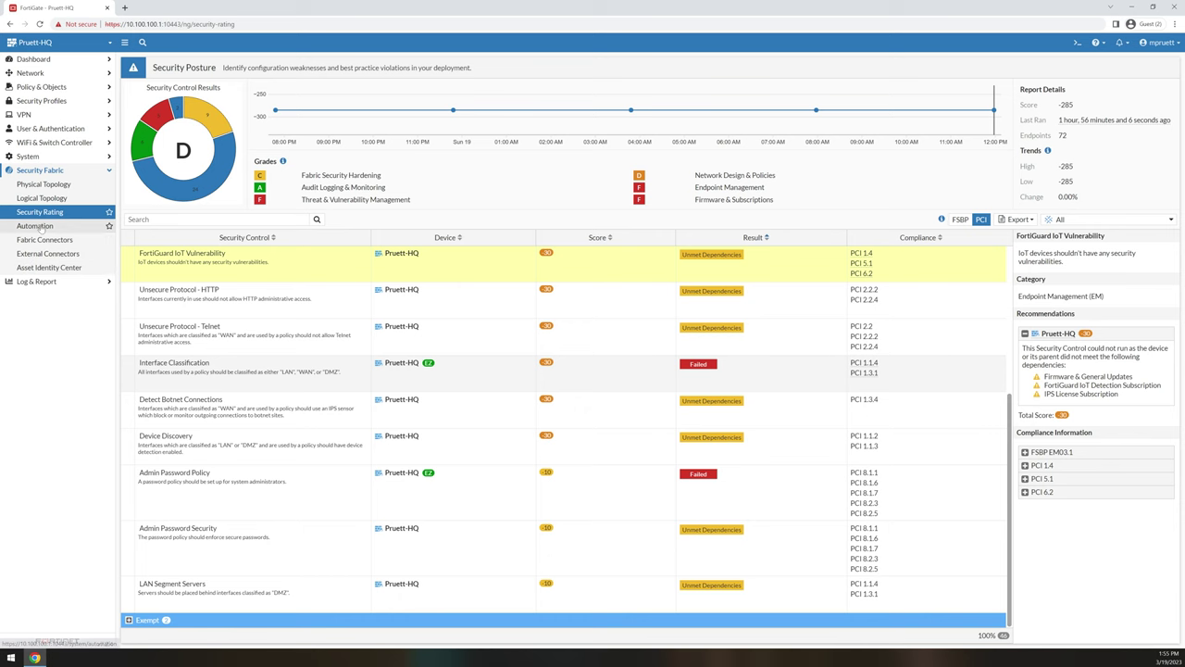
Step: Look through the Security Fabric automation stitches, triggers and actions, and return to the stitch list
left_click(34, 226)
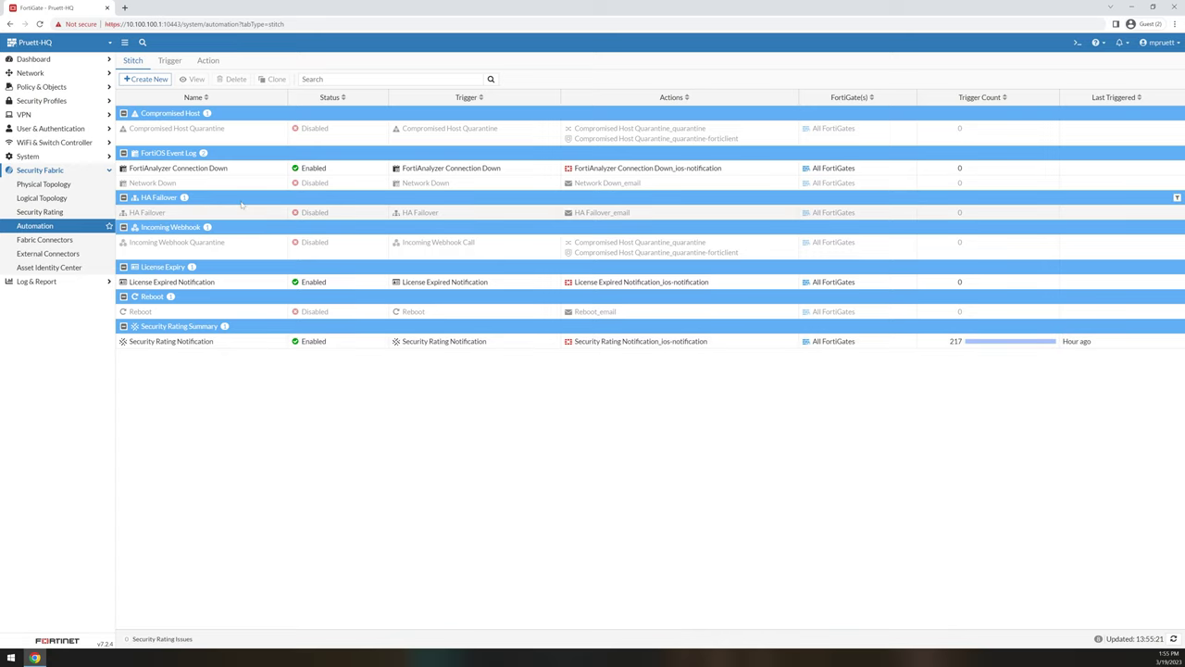
left_click(209, 216)
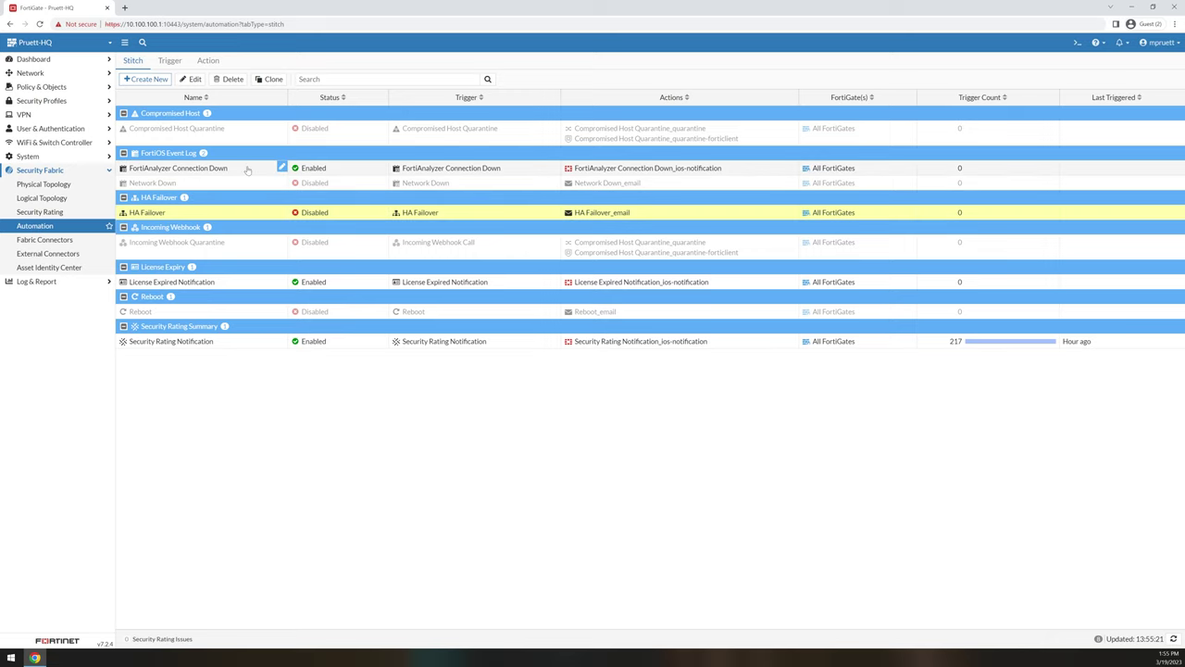
left_click(171, 61)
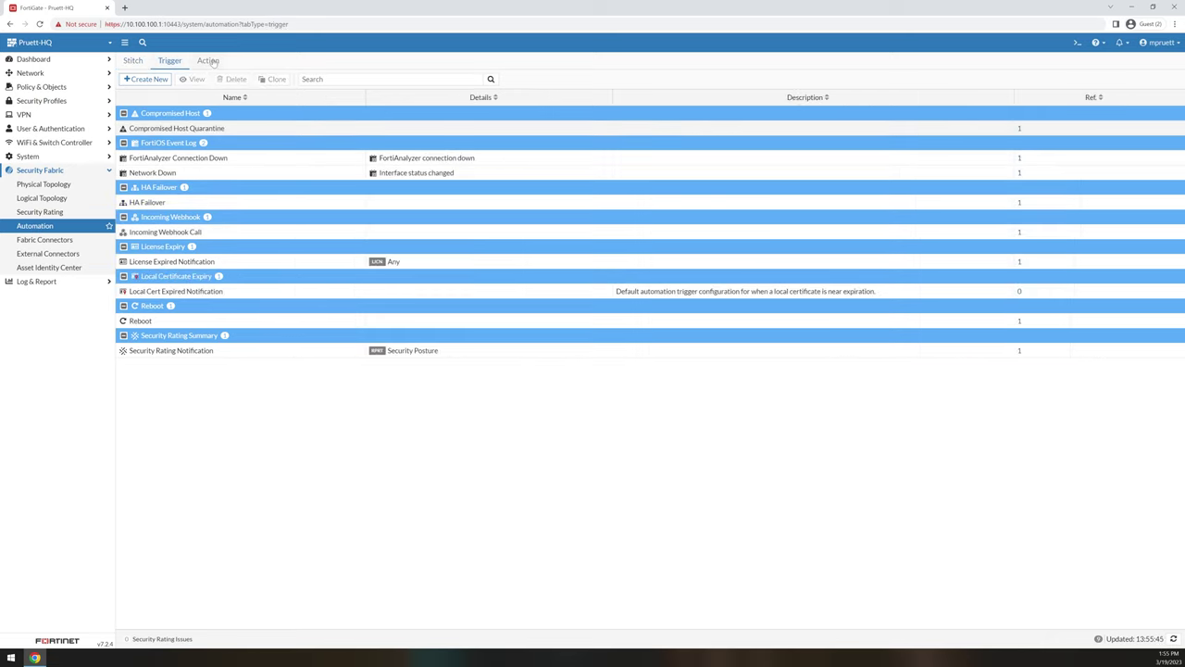
left_click(209, 61)
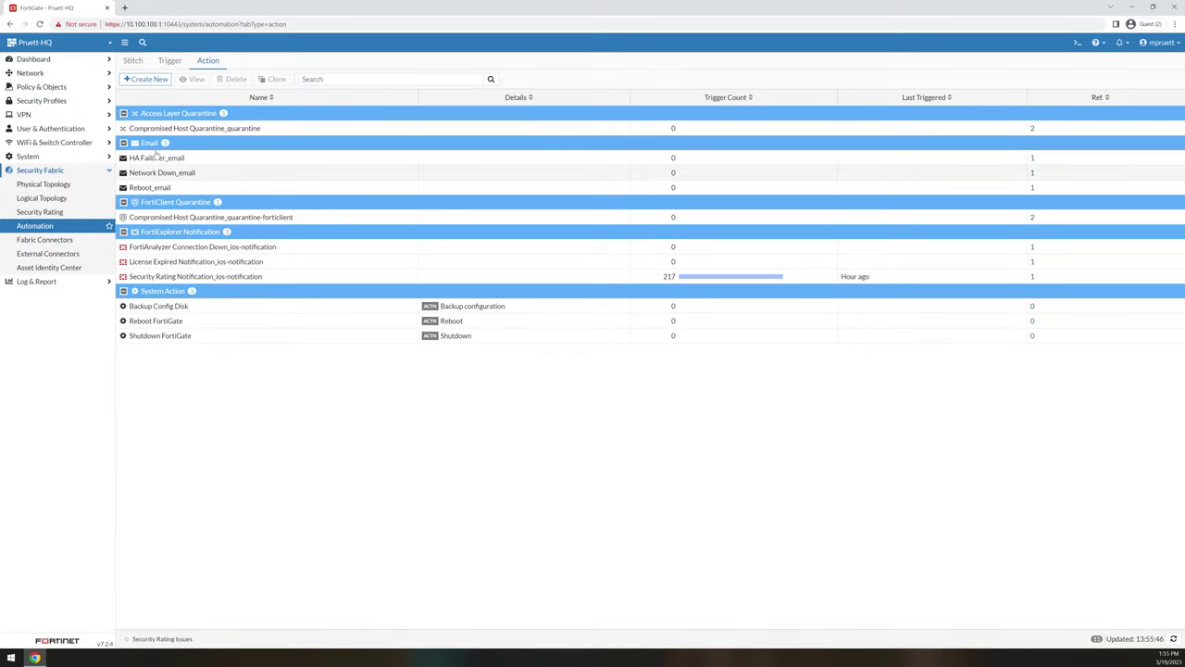
left_click(131, 62)
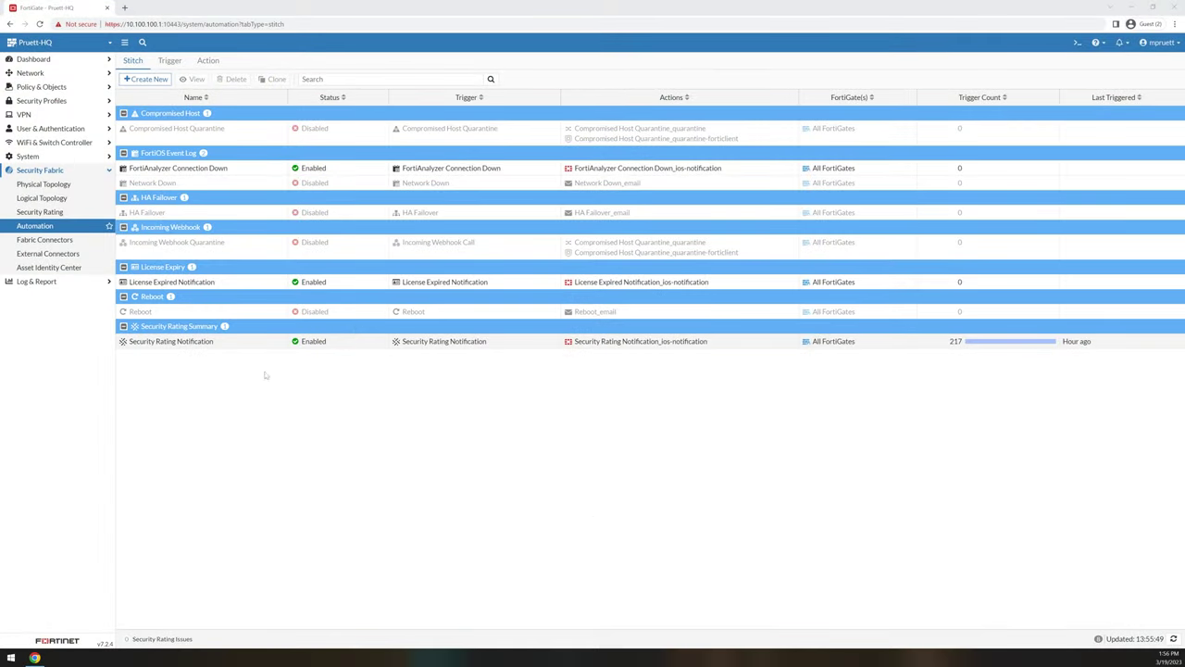
Step: View the Fabric Connectors with their compatible supported connectors, and the connector types offered for a new external connector
left_click(57, 240)
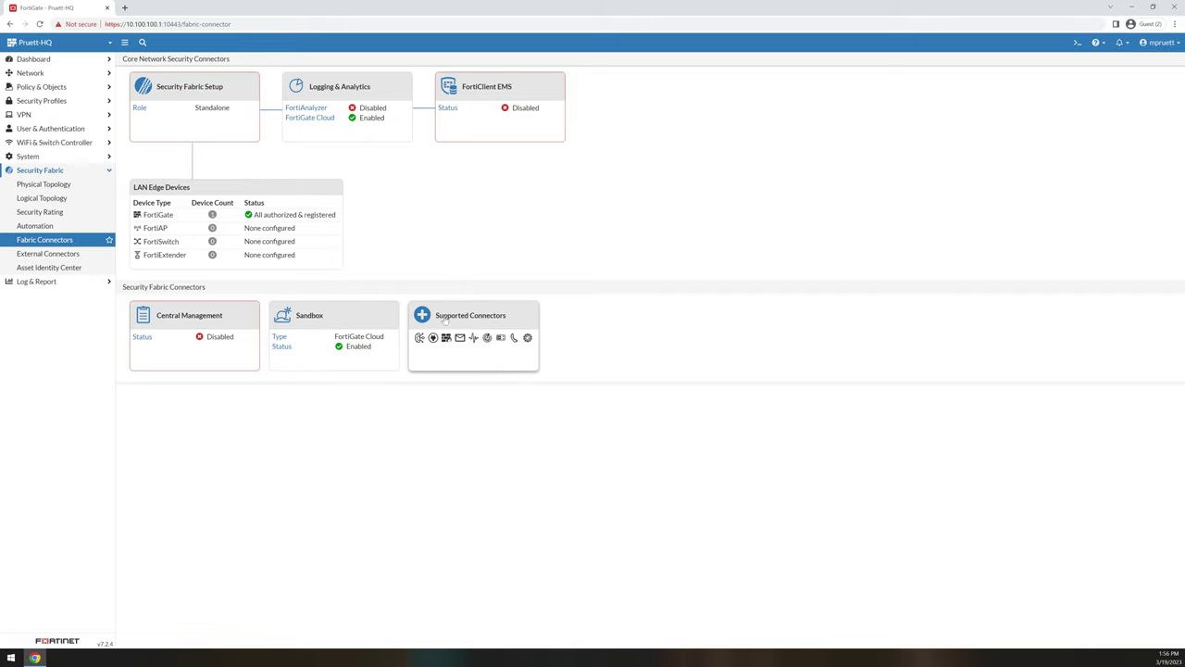
left_click(499, 321)
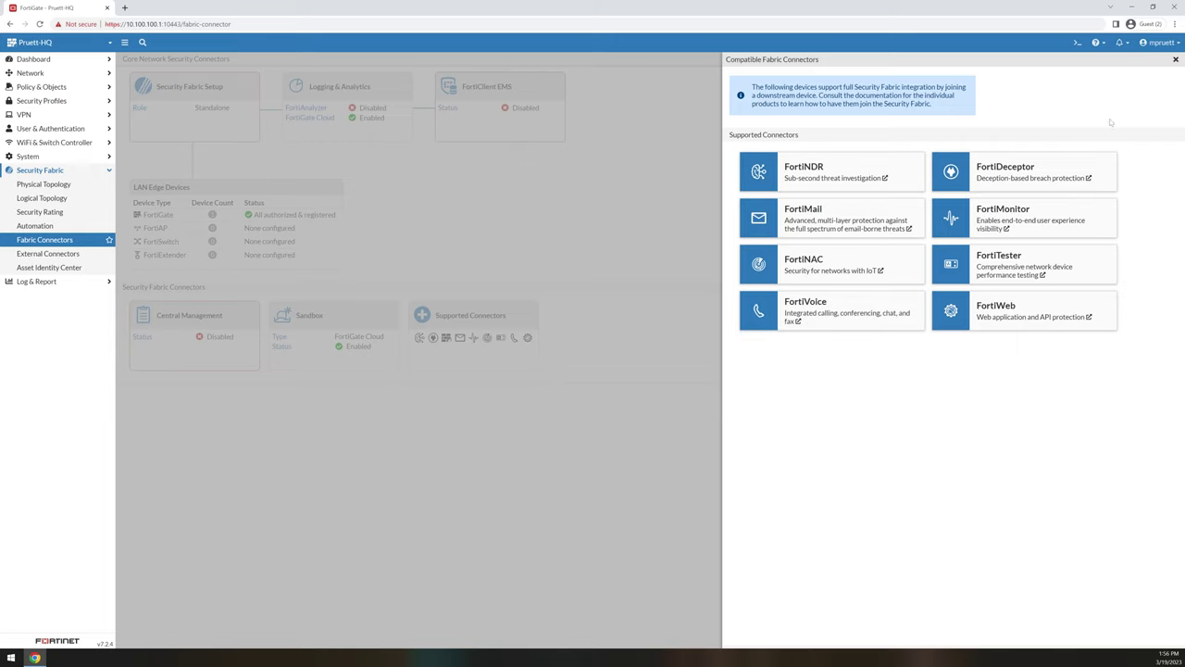
left_click(1176, 59)
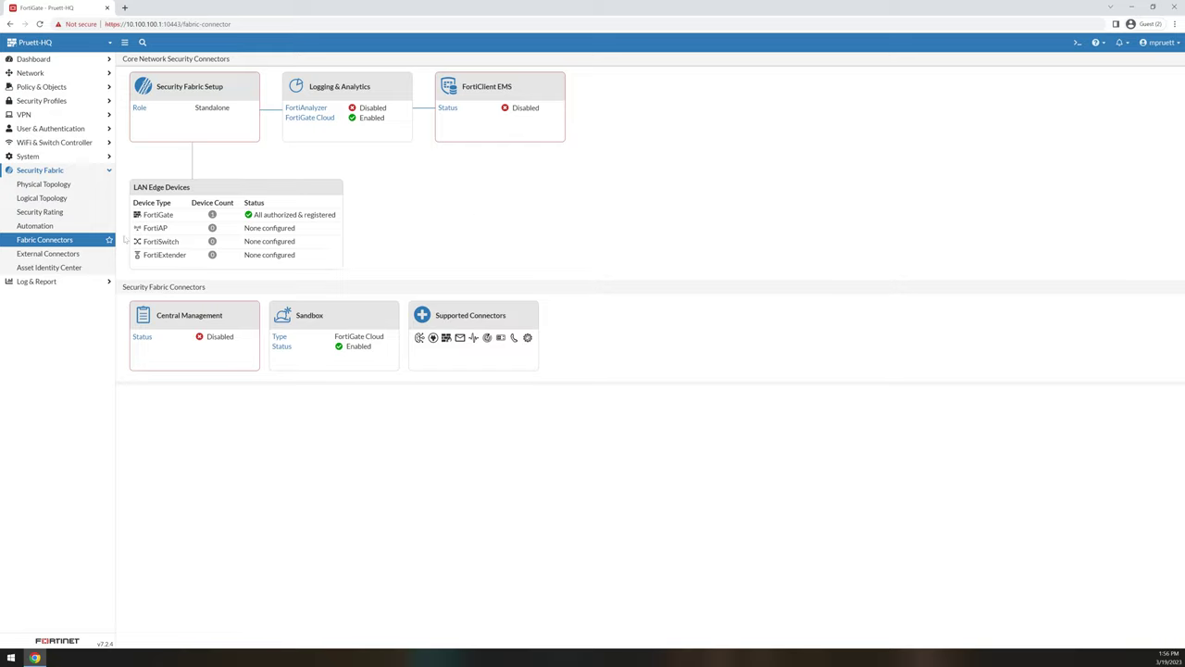
left_click(54, 254)
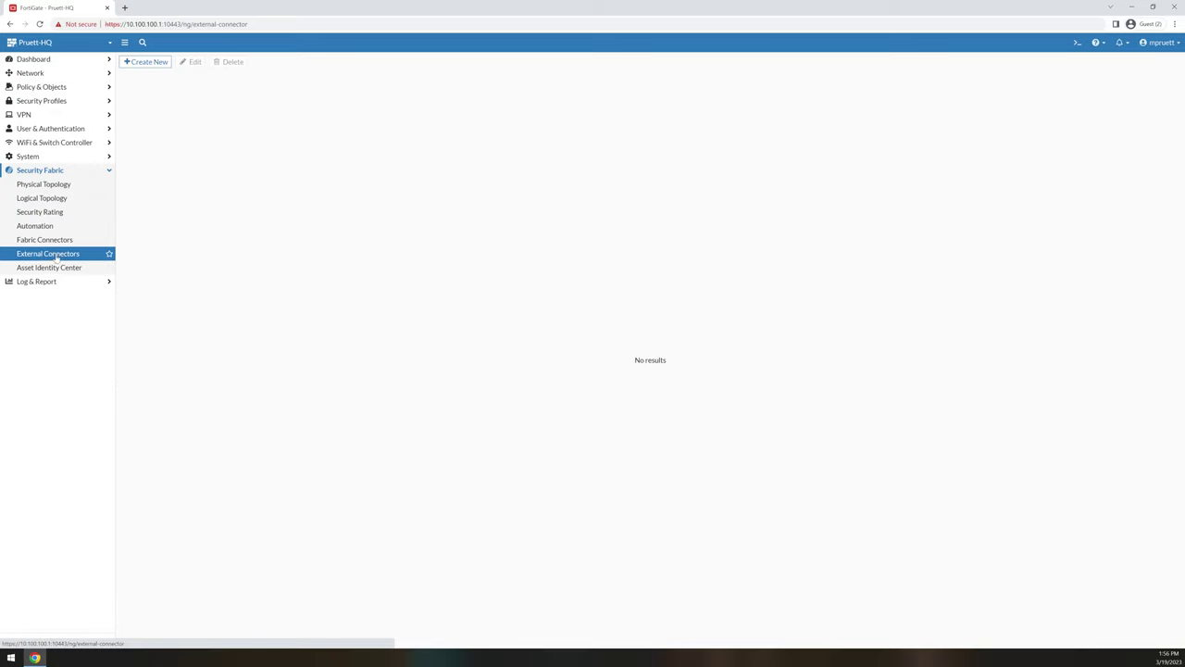
left_click(146, 62)
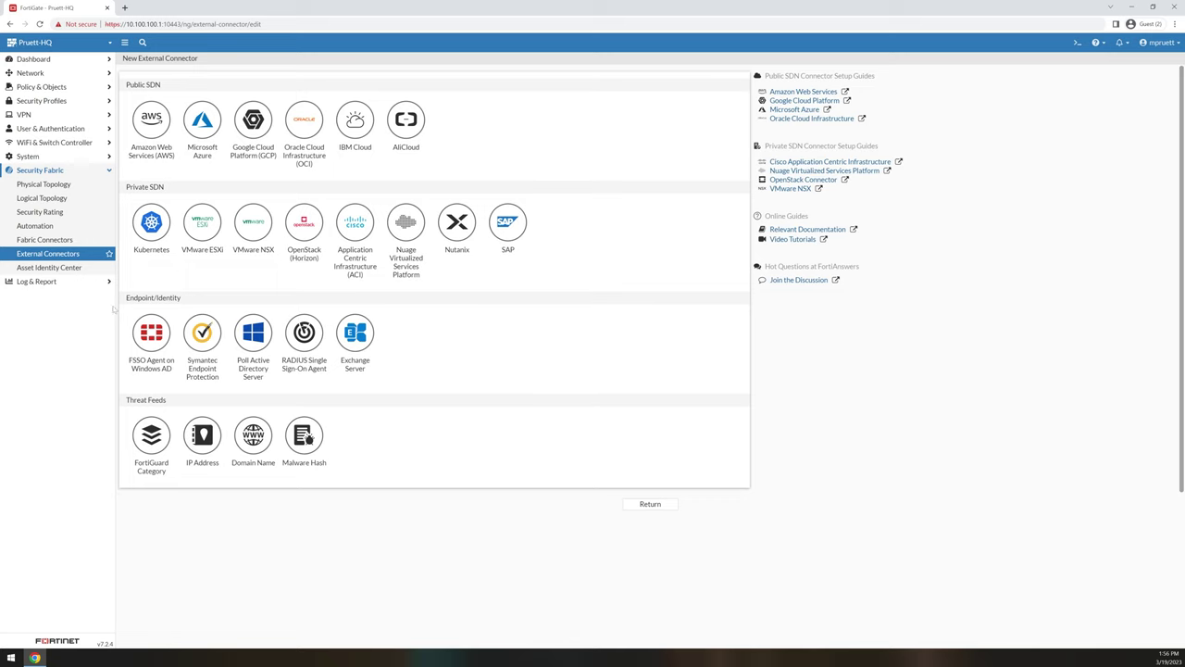
left_click(56, 269)
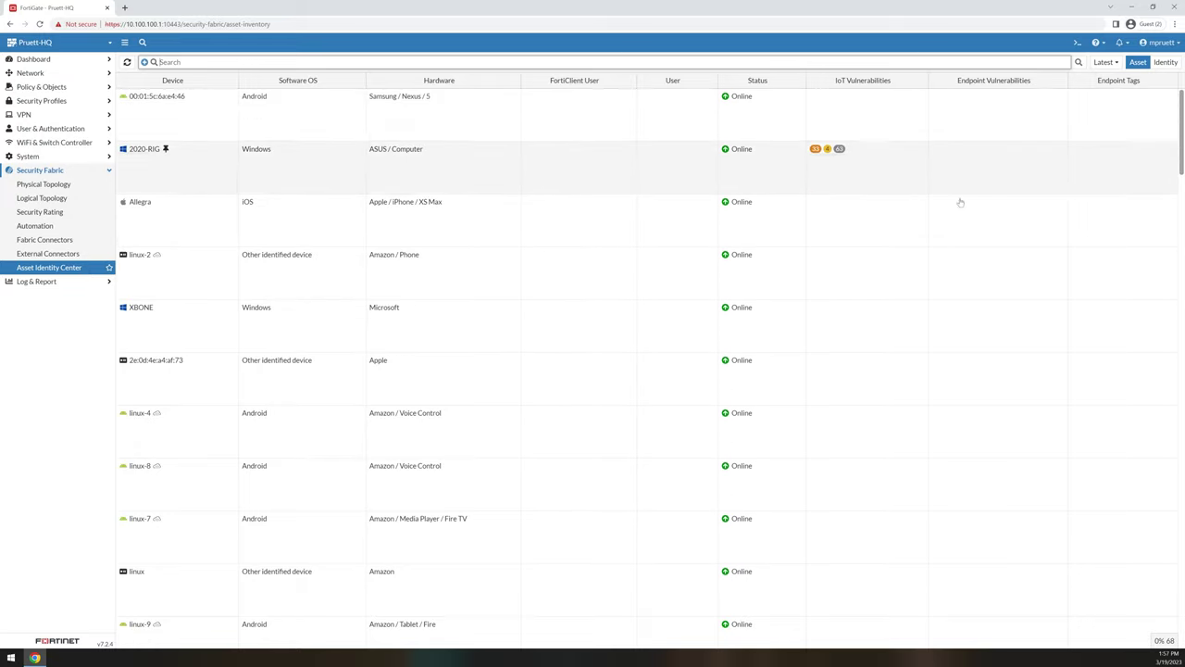
left_click(170, 215)
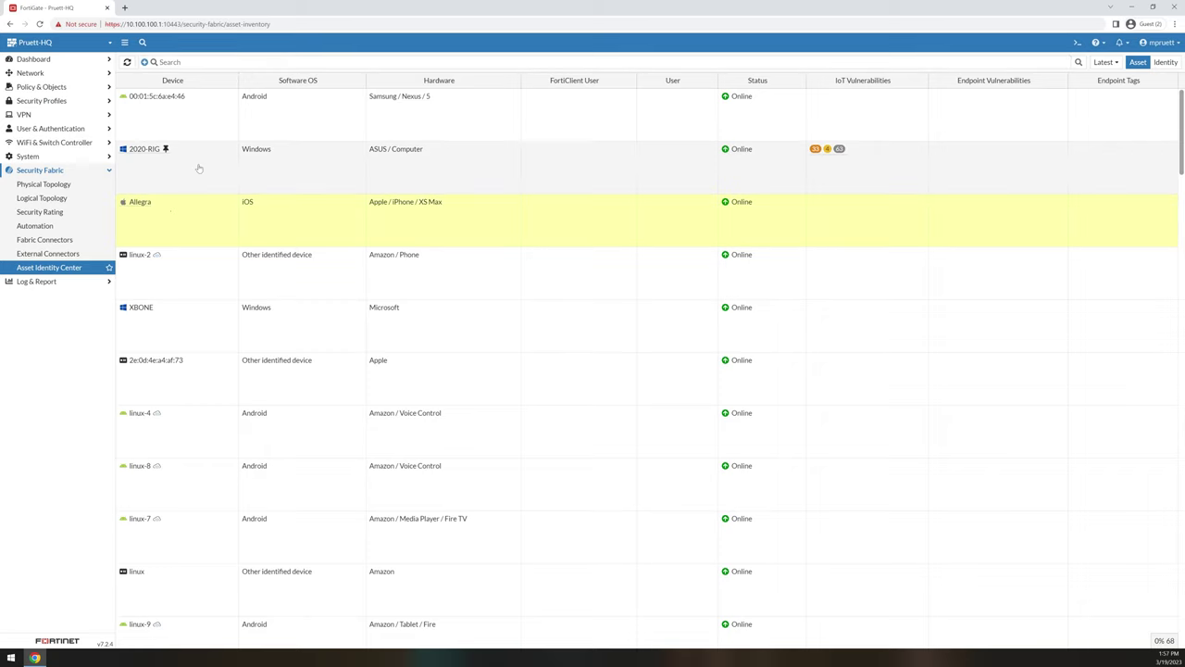
left_click(201, 171)
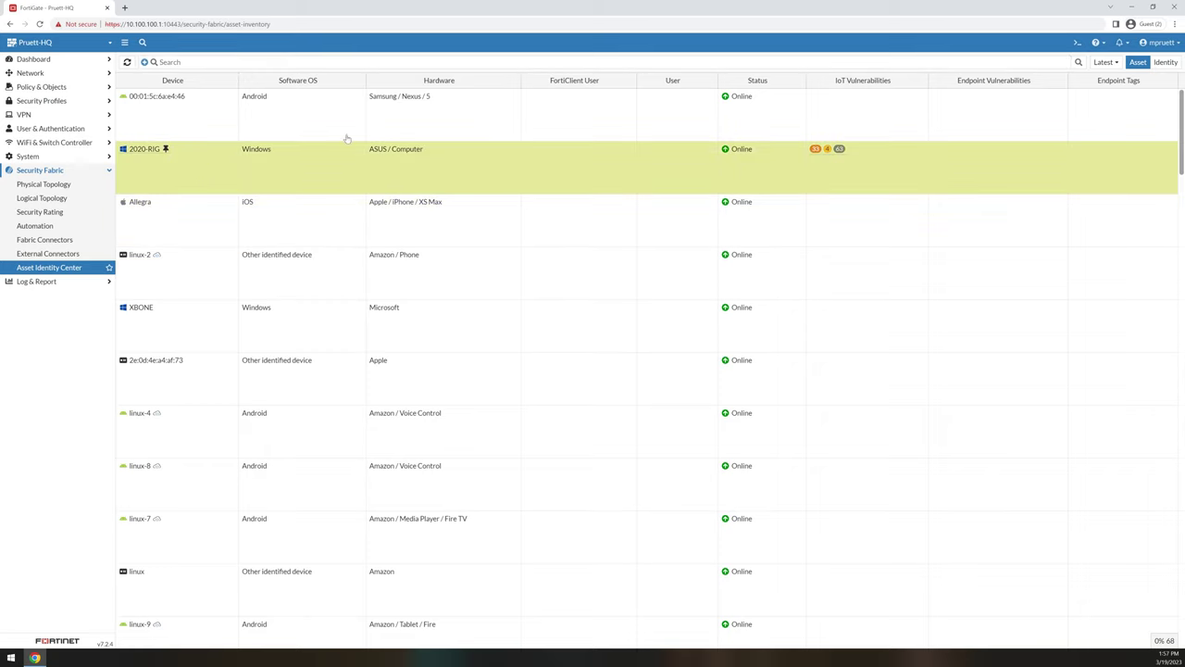
Step: Examine the Forward Traffic log under Log & Report and highlight the AnyDesk session entry
left_click(42, 281)
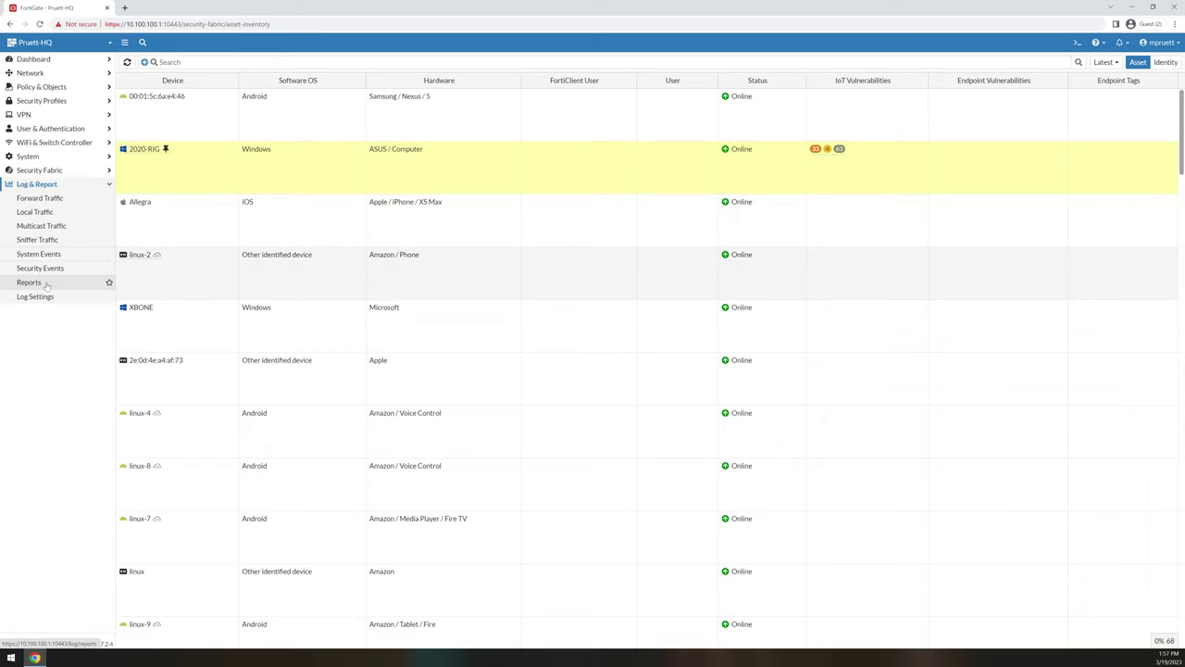
left_click(65, 203)
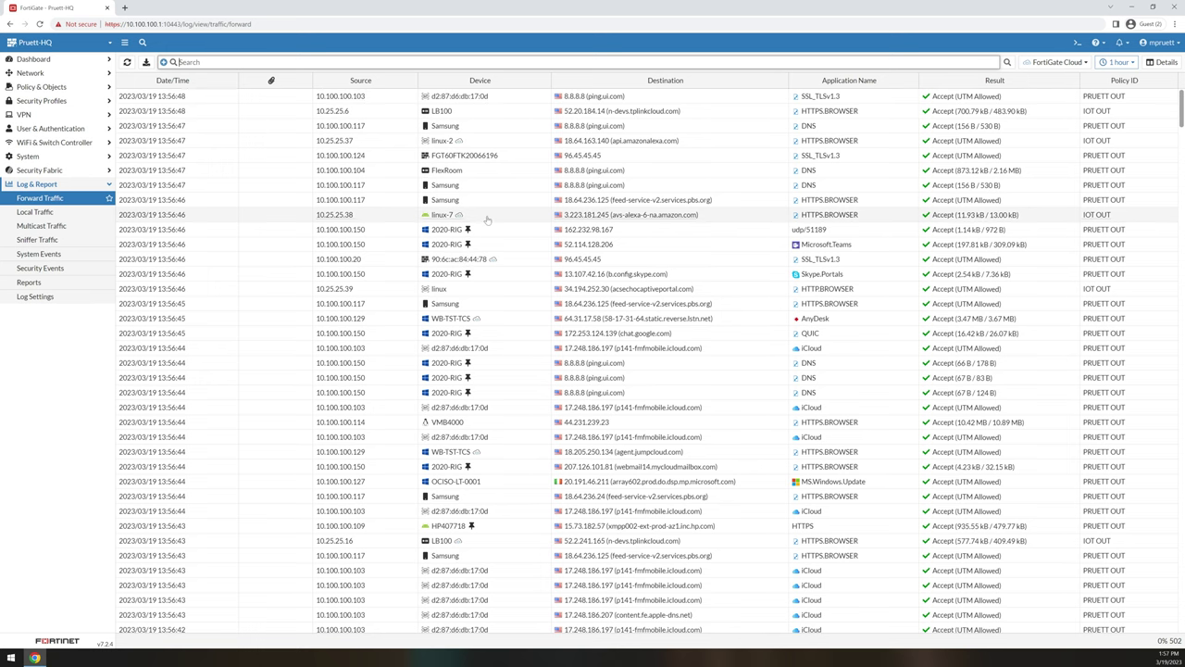
mouse_move(457, 231)
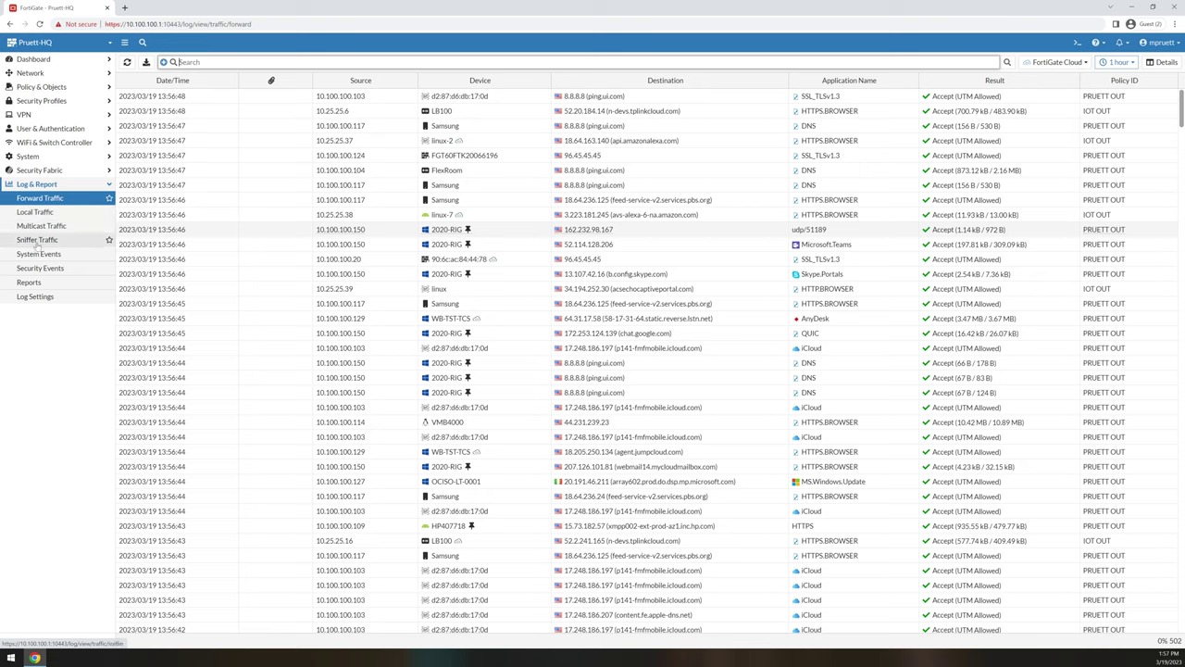
left_click(607, 318)
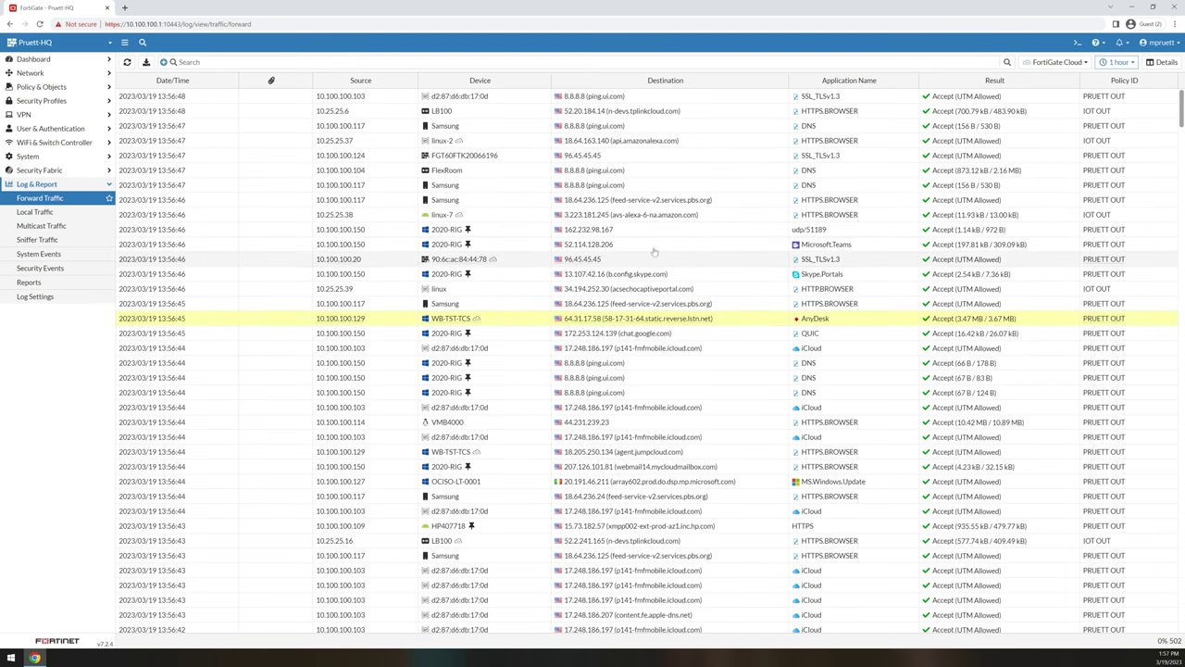
Step: View the Multicast Traffic and Sniffer Traffic logs, and the FortiAnalyzer and FortiGate Cloud reports
left_click(41, 226)
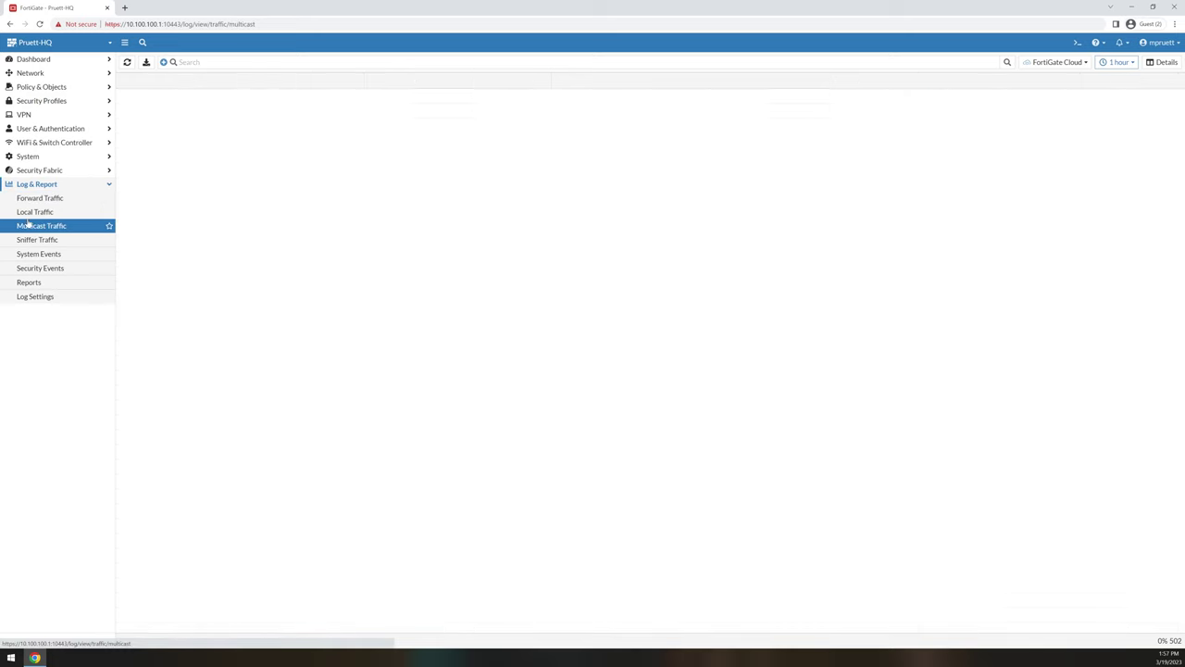
left_click(37, 240)
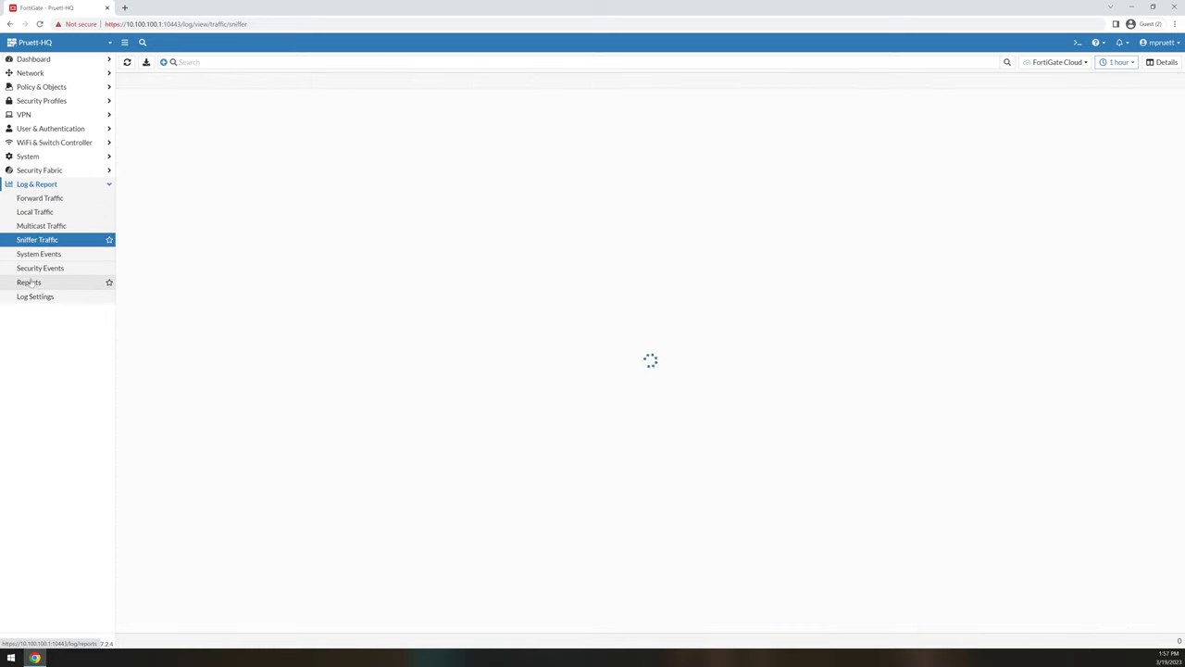
left_click(29, 283)
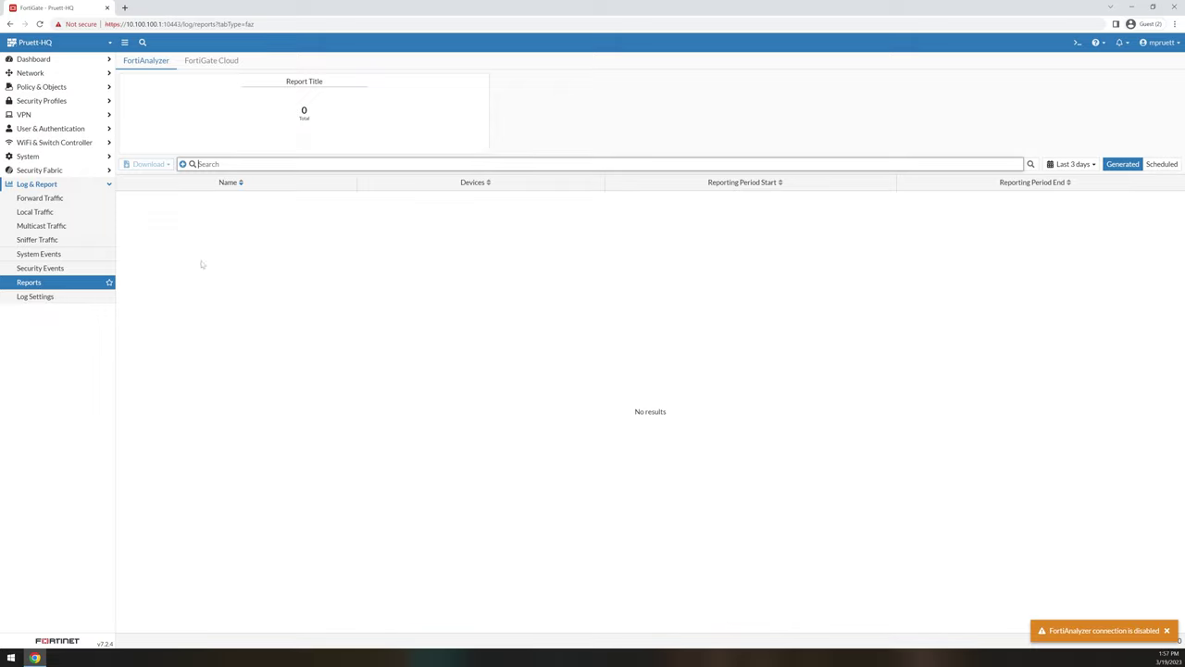
left_click(211, 62)
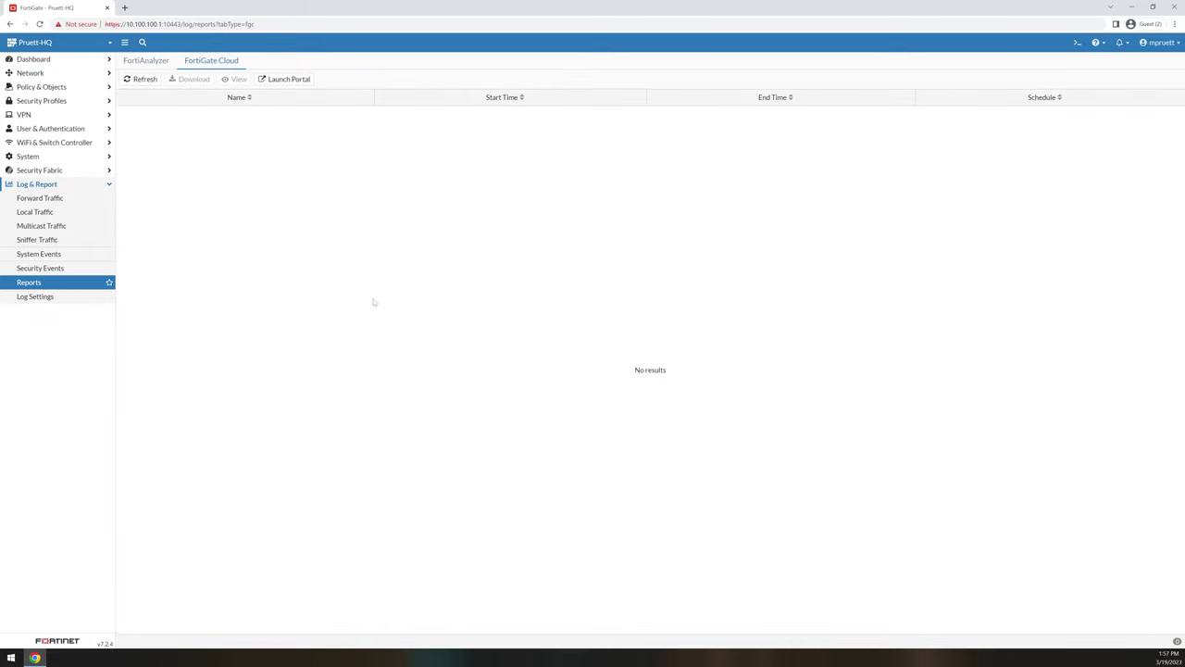
Step: Look through the global, local and threat weight log settings, briefly enable syslog logging and disable it again, and collapse the Log & Report section
left_click(38, 300)
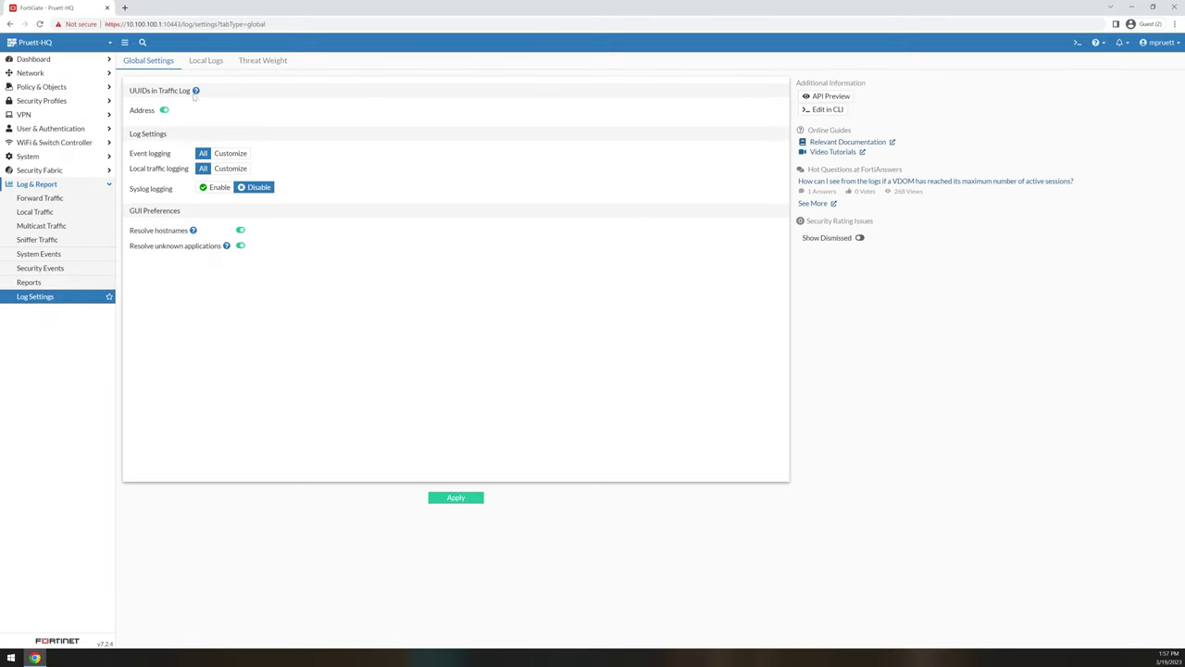
left_click(202, 64)
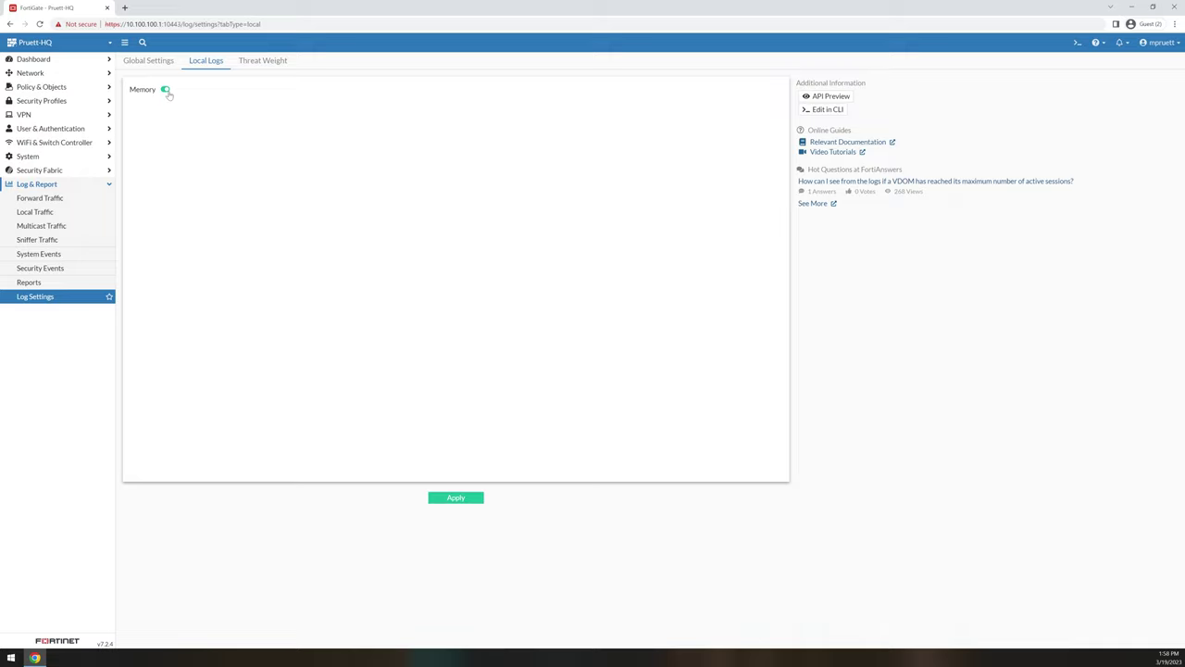
left_click(265, 65)
left_click(150, 63)
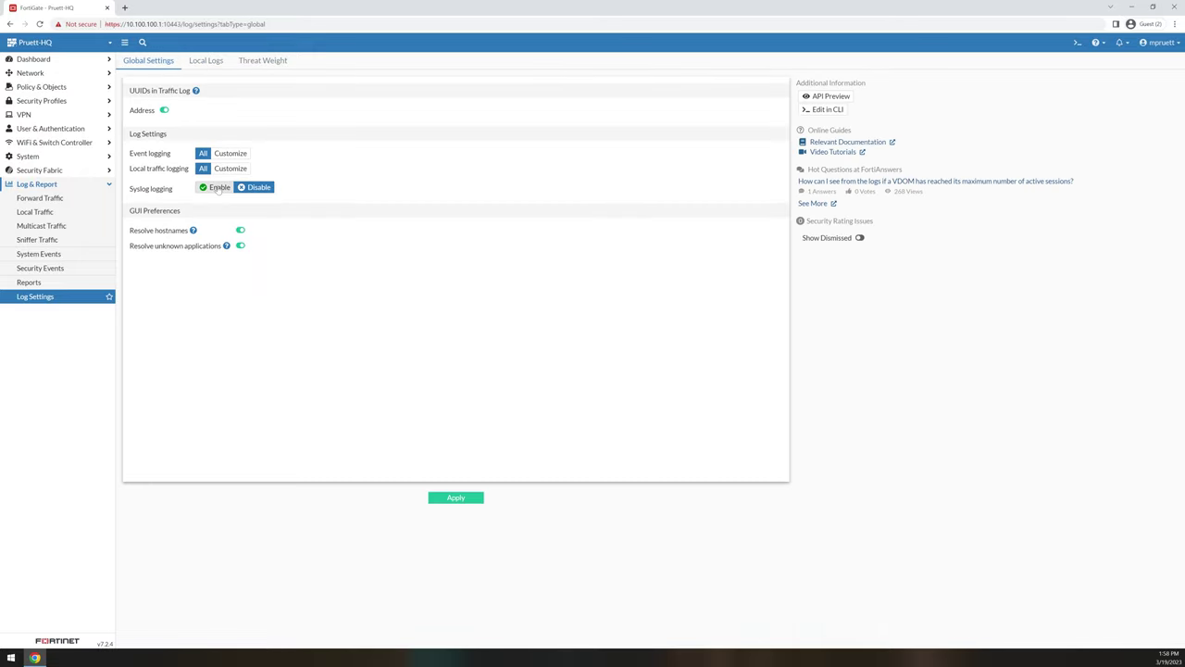
left_click(219, 188)
left_click(254, 188)
left_click(37, 184)
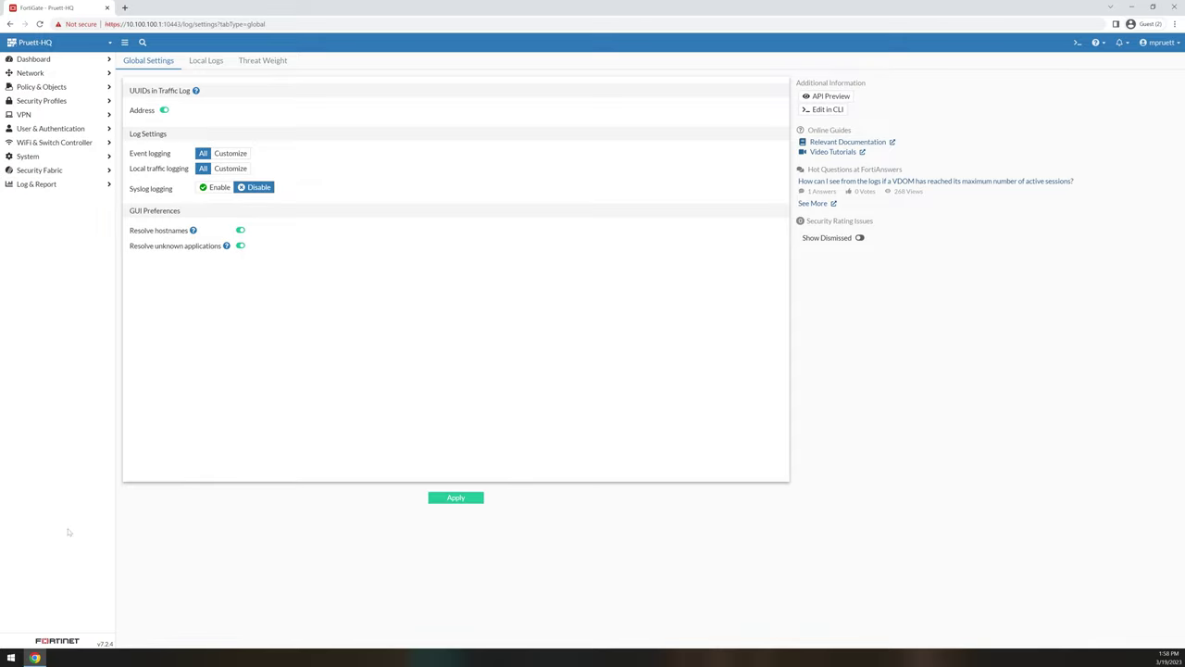